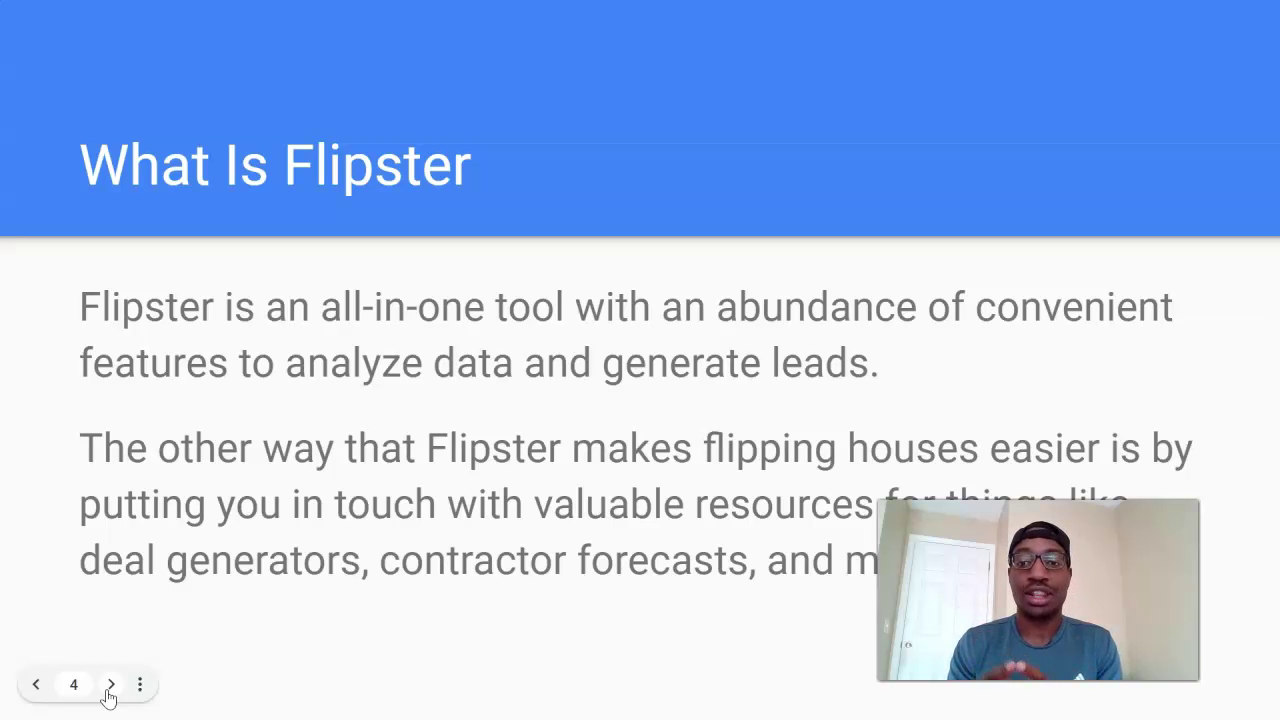
# - Advance the slideshow from slide 4, What Is Flipster, to slide 5, Pricing
pyautogui.click(110, 684)
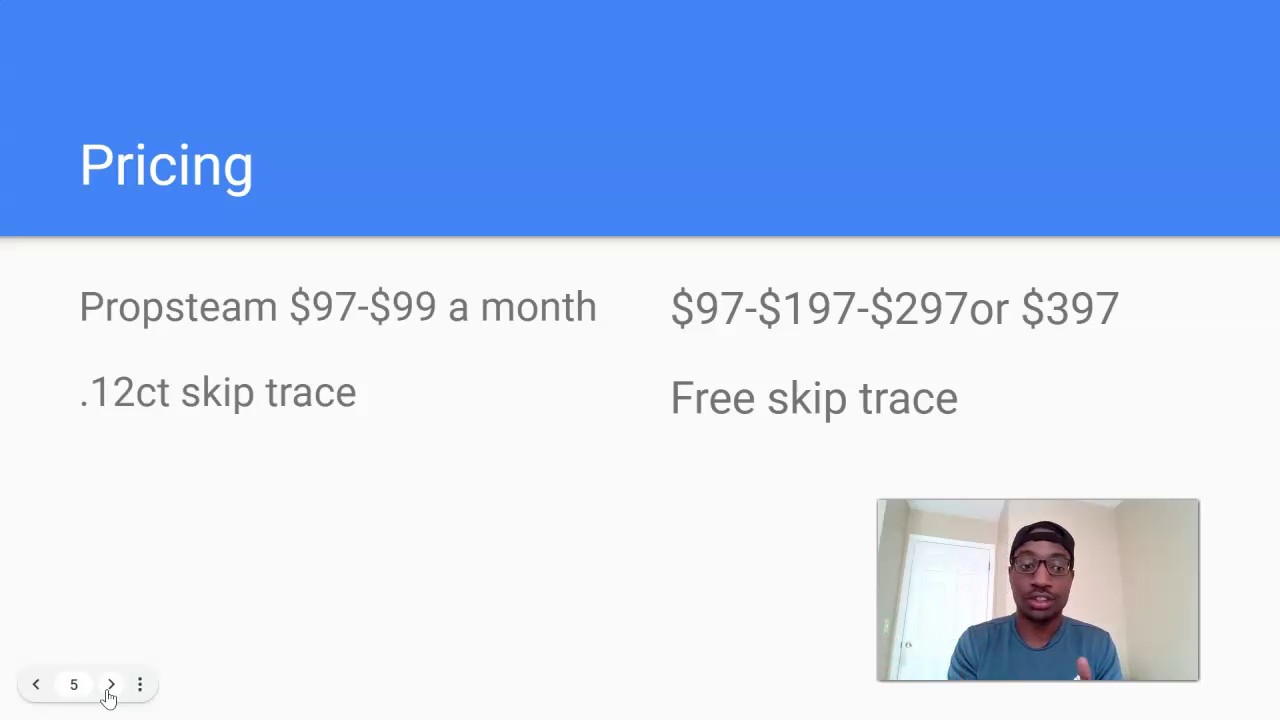
# - Advance past the Propstream features slide to slide 7, Flipster, then end the slideshow
pyautogui.click(109, 694)
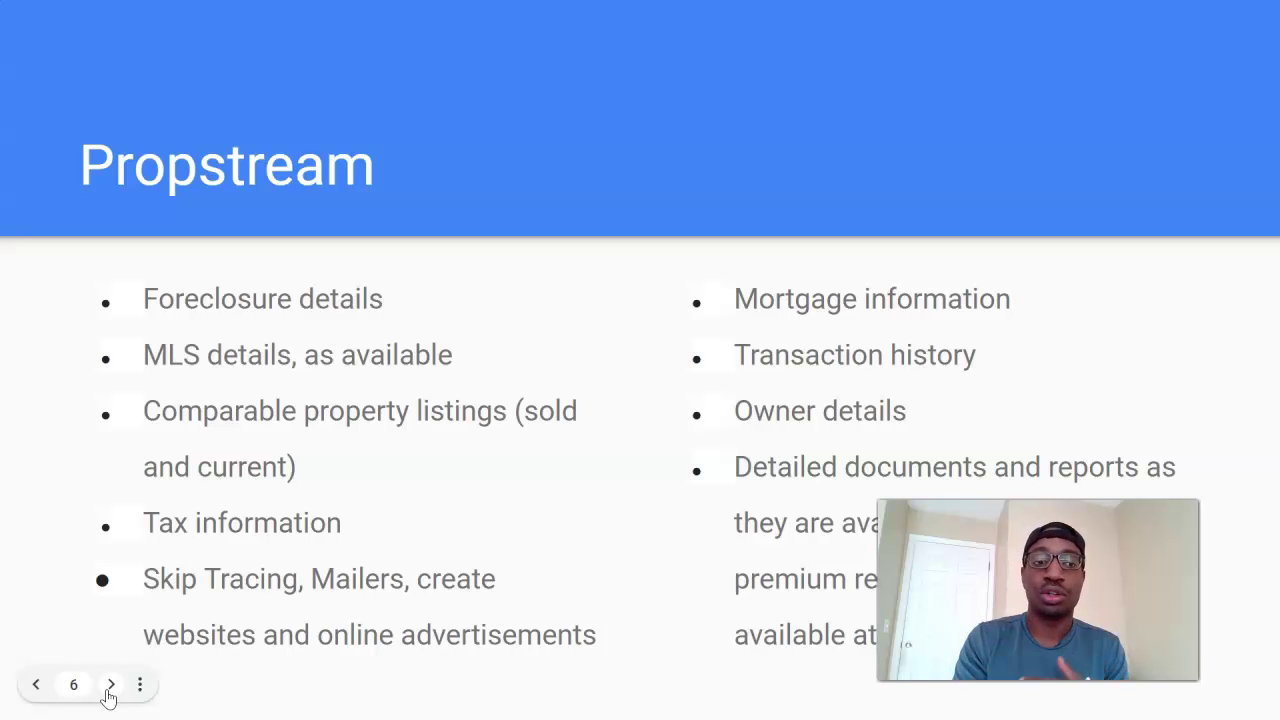
pyautogui.click(110, 685)
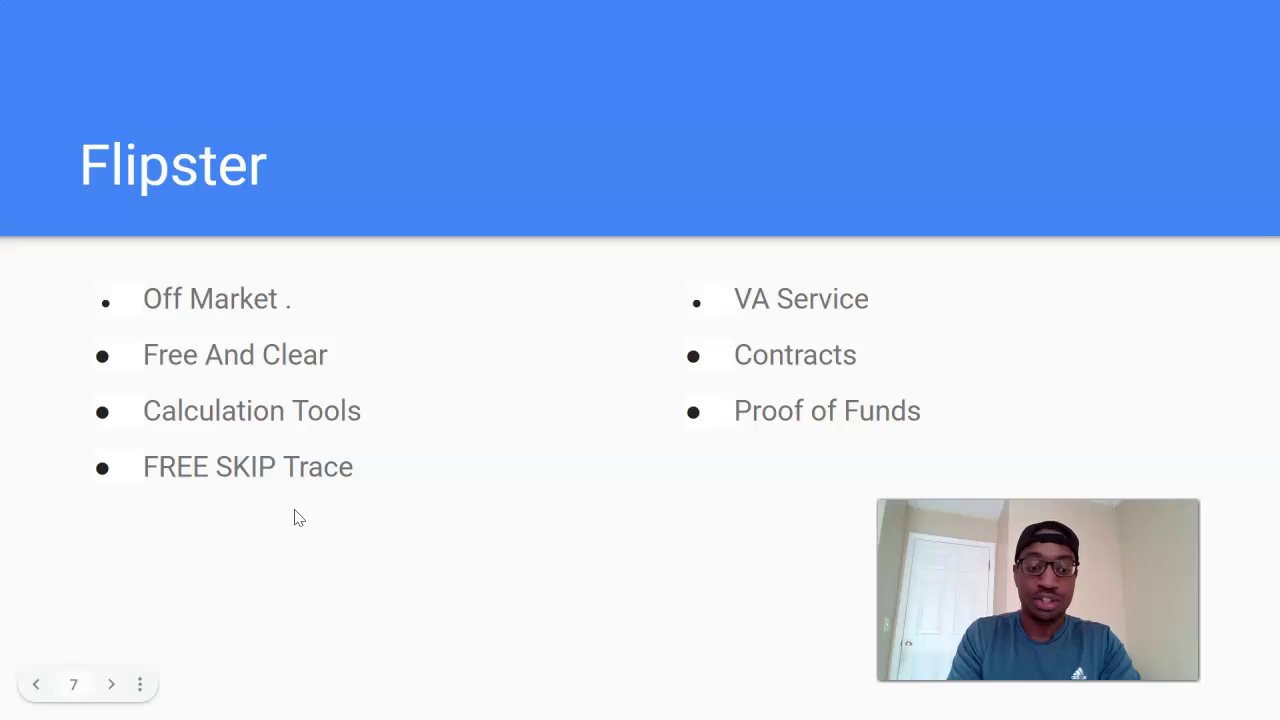
pyautogui.click(294, 512)
pyautogui.press('Escape')
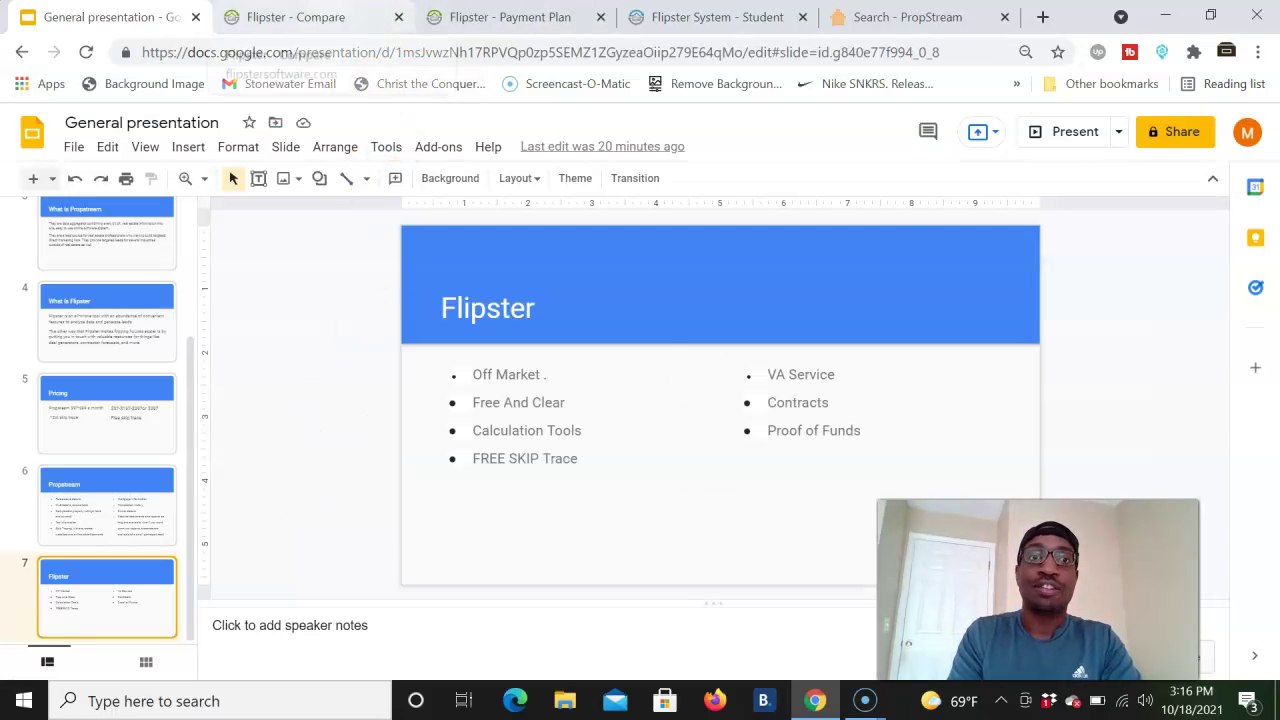
# - Switch from the Flipster - Compare tab to the Flipster System - Student dashboard tab
pyautogui.click(295, 17)
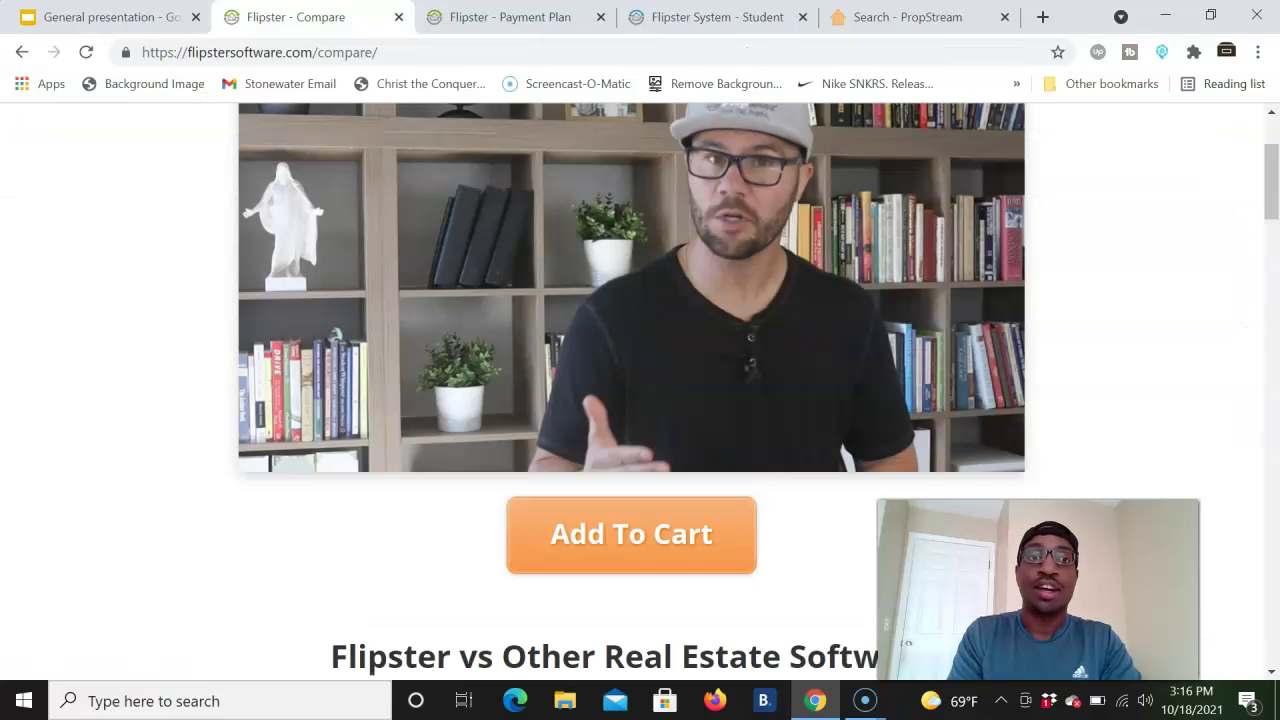
pyautogui.click(717, 17)
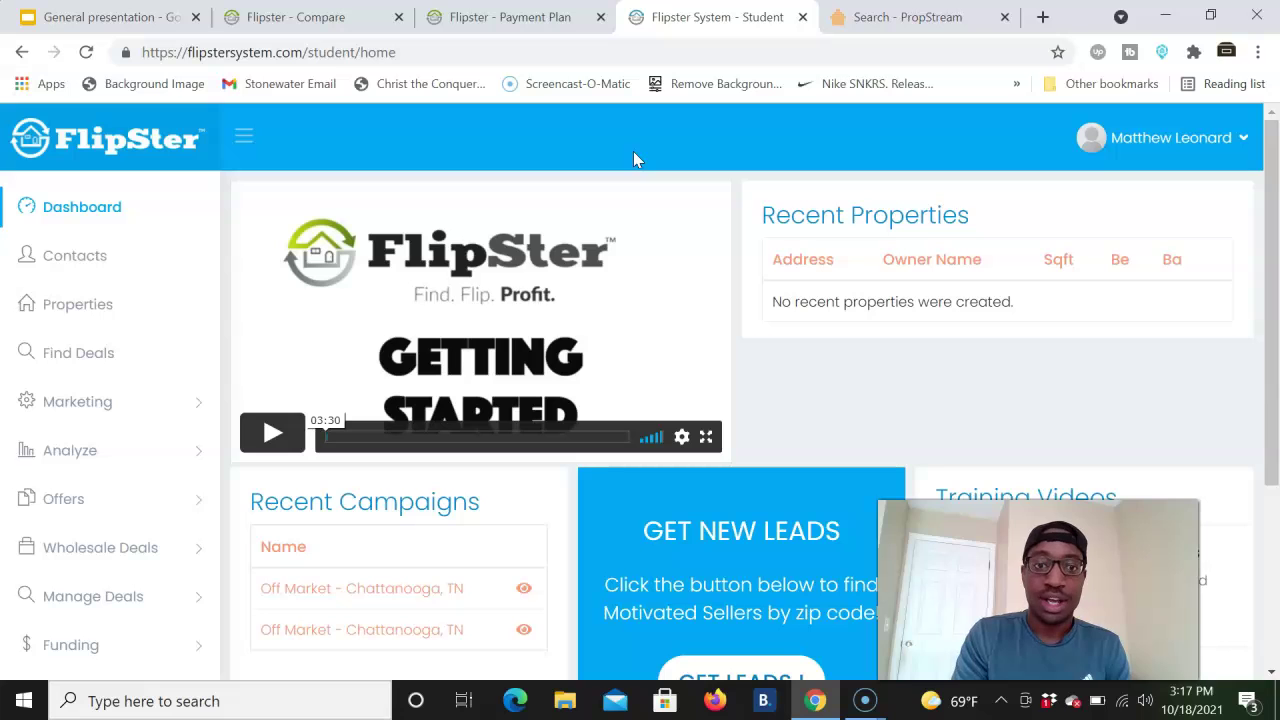
pyautogui.scroll(-3, 633, 151)
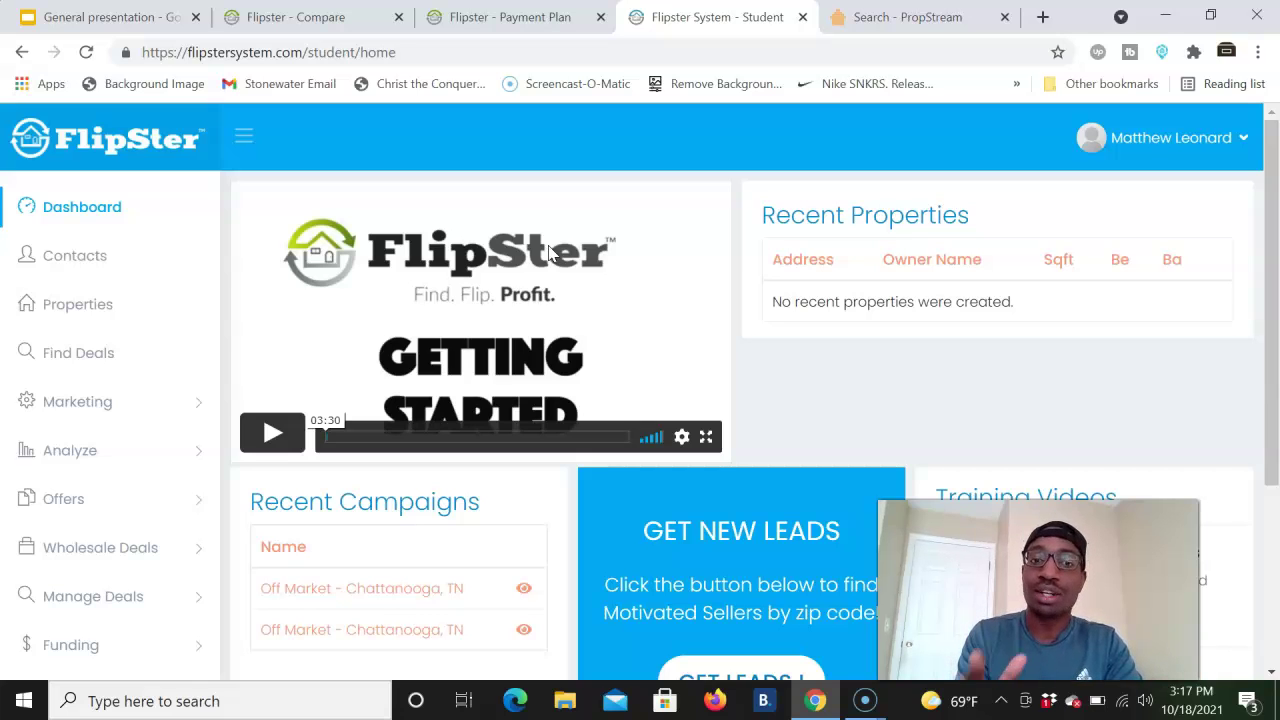
pyautogui.click(905, 17)
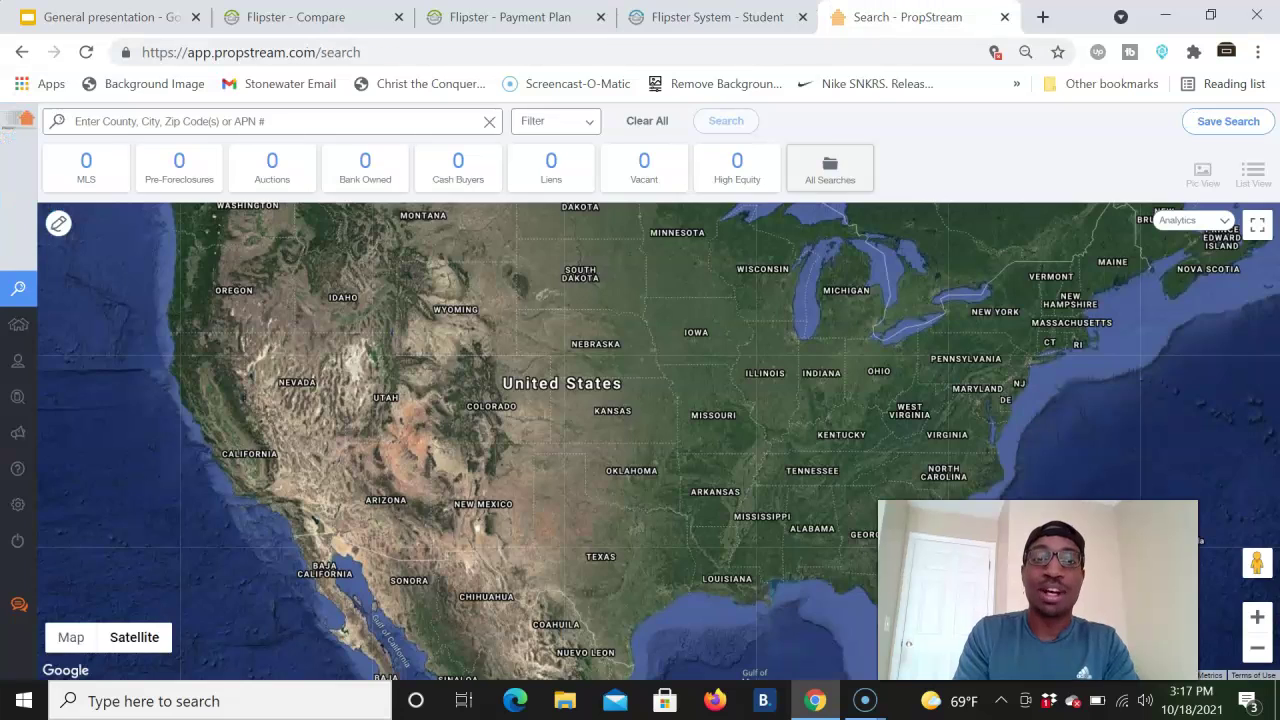
pyautogui.moveTo(75, 348)
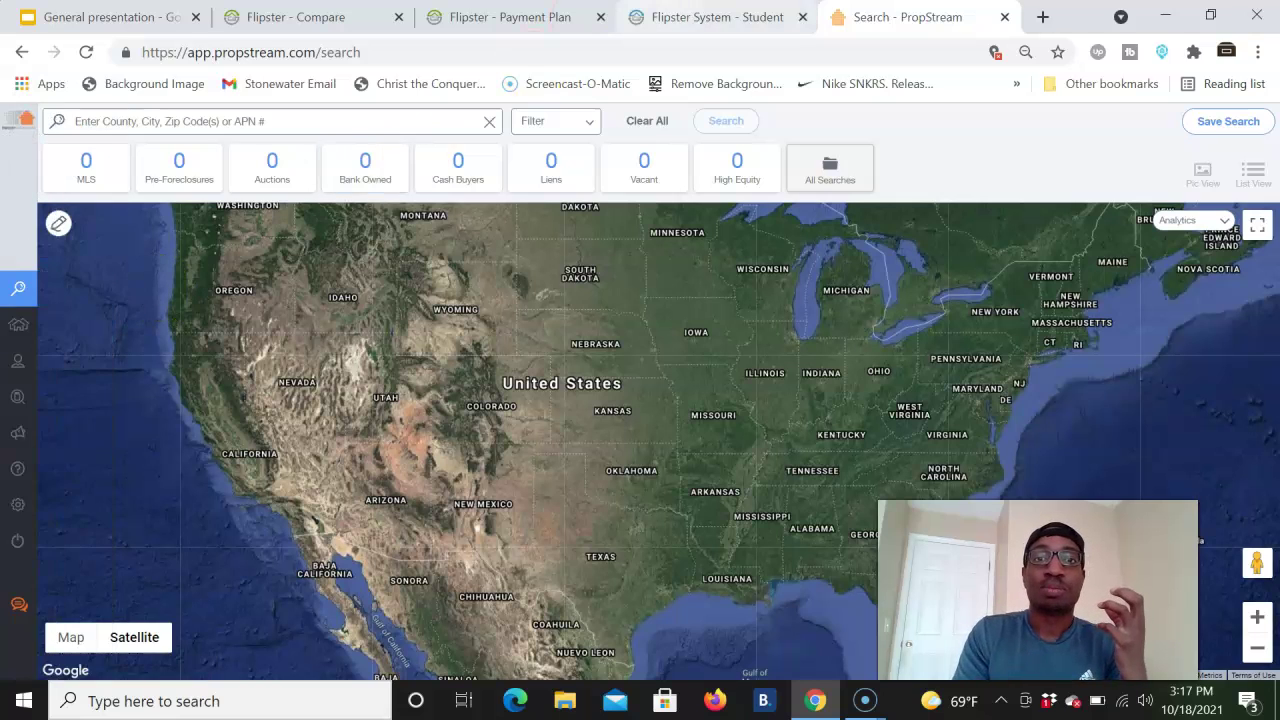
pyautogui.click(717, 17)
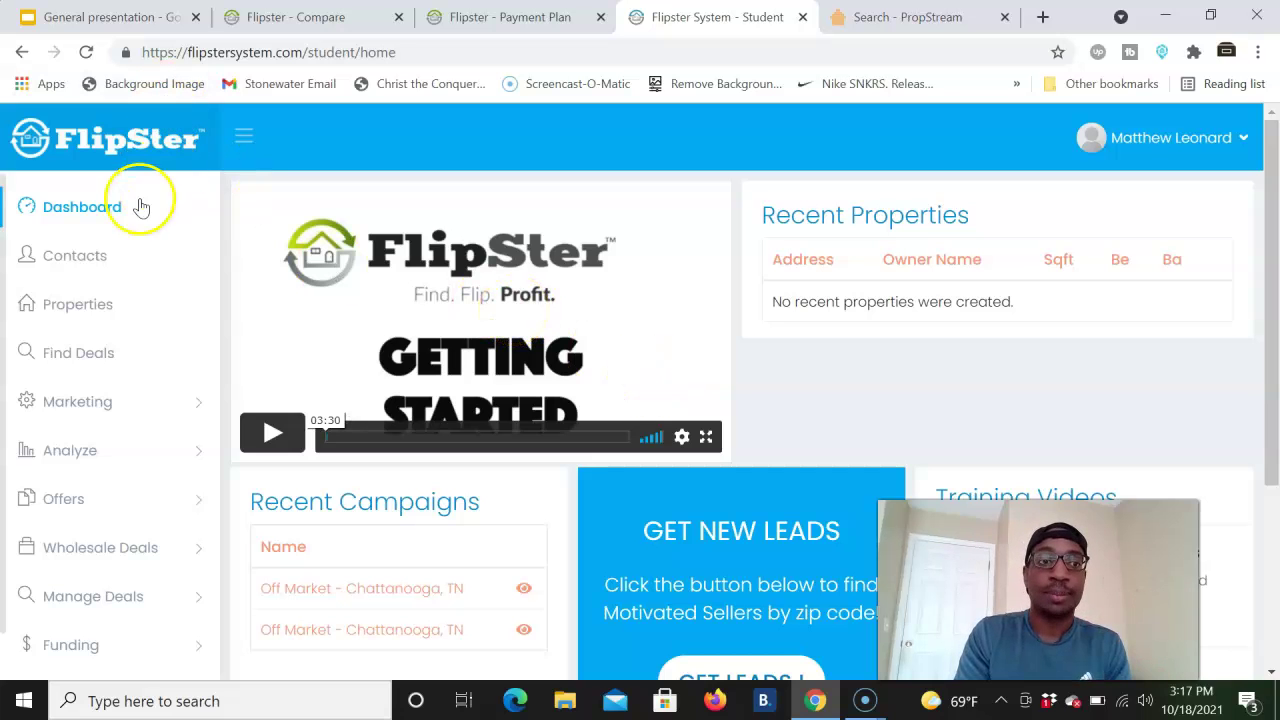
# - Go through Contacts, Properties and the Marketing menu to the Bulk Skip Trace Tool
pyautogui.click(95, 255)
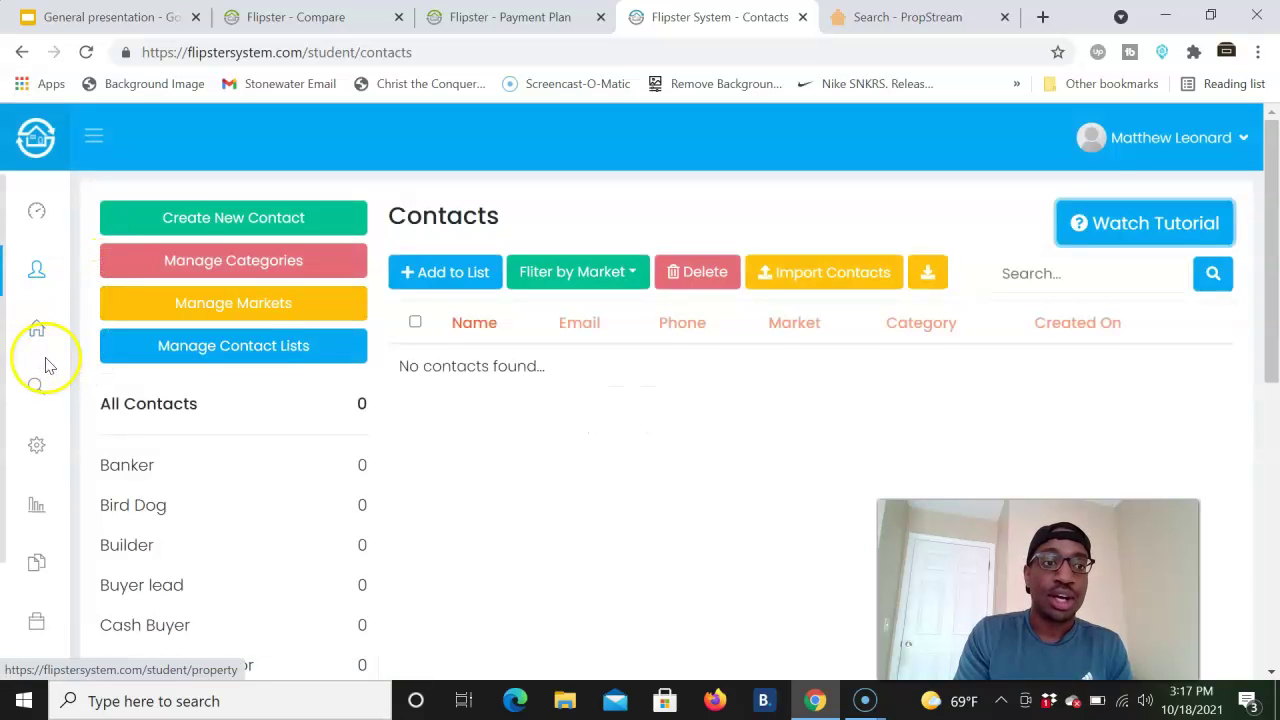
pyautogui.click(43, 335)
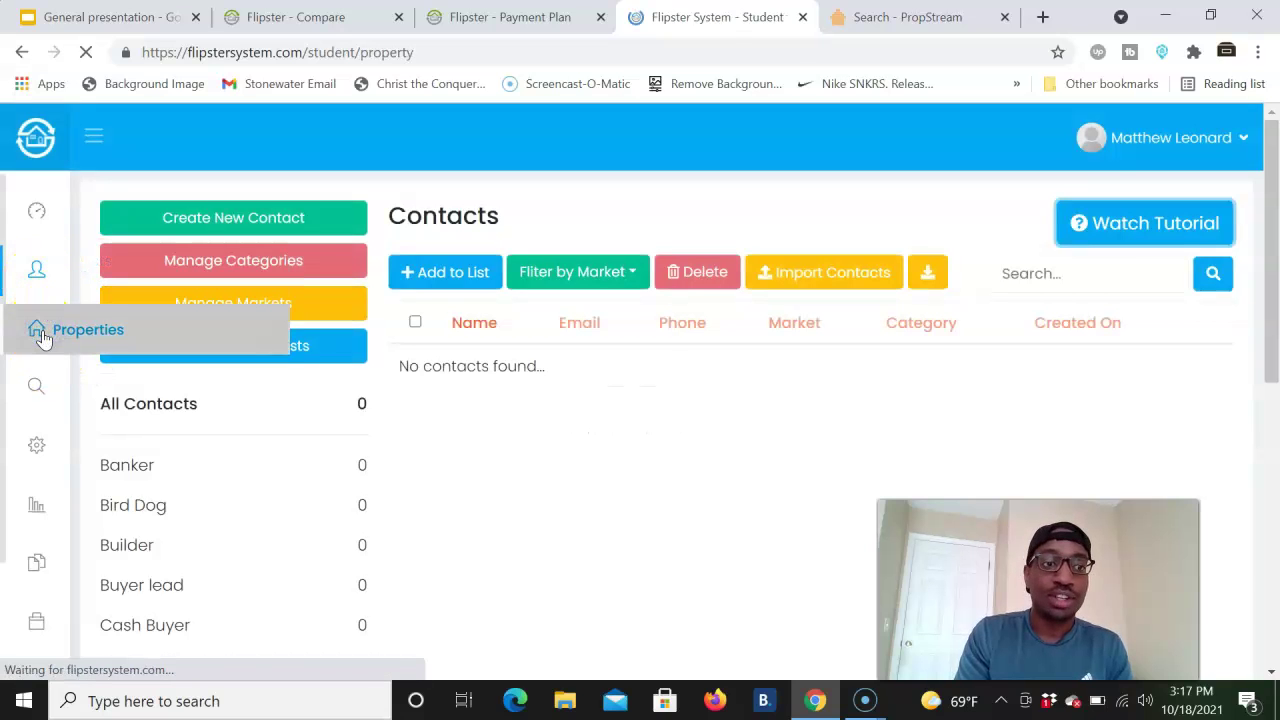
pyautogui.click(86, 400)
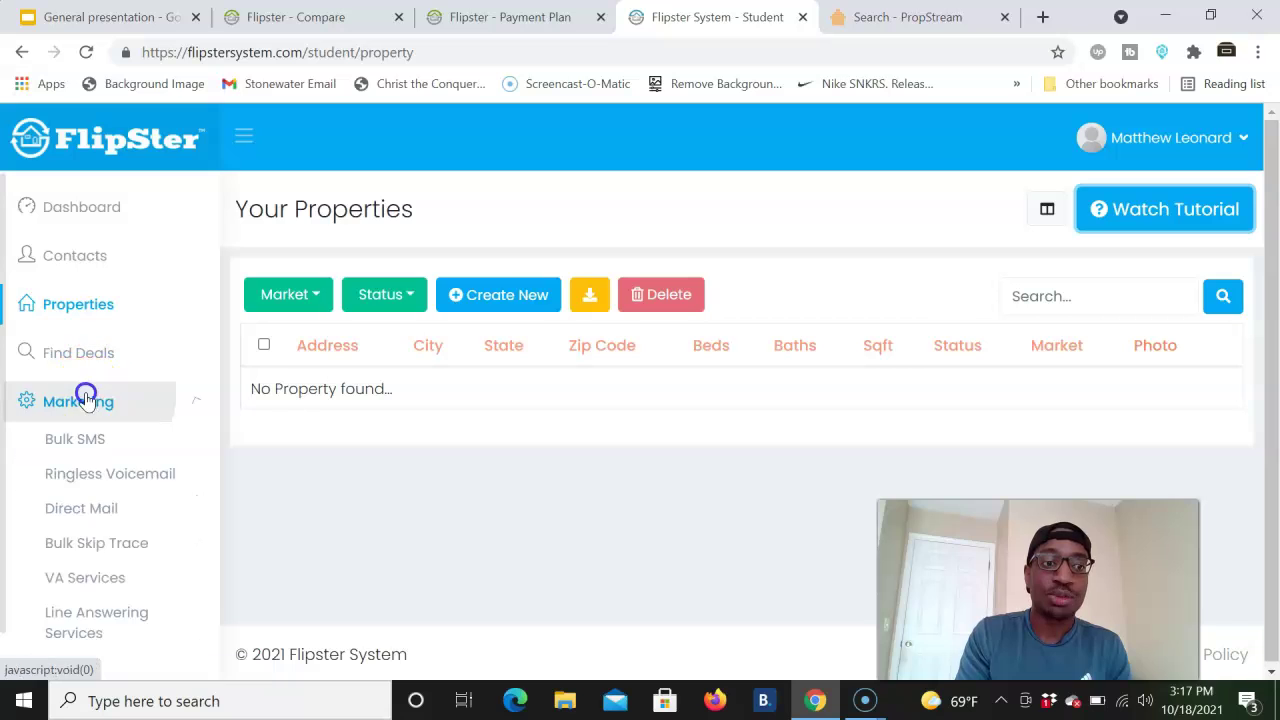
pyautogui.scroll(-2, 163, 434)
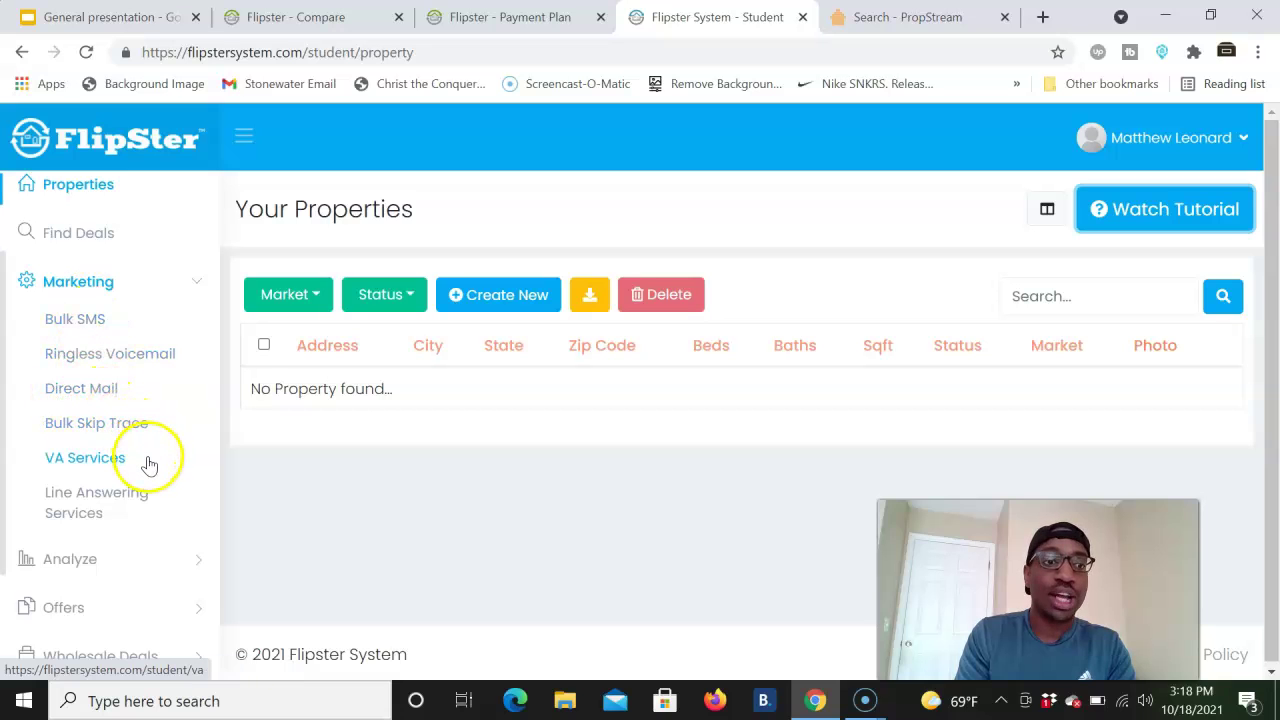
pyautogui.click(124, 424)
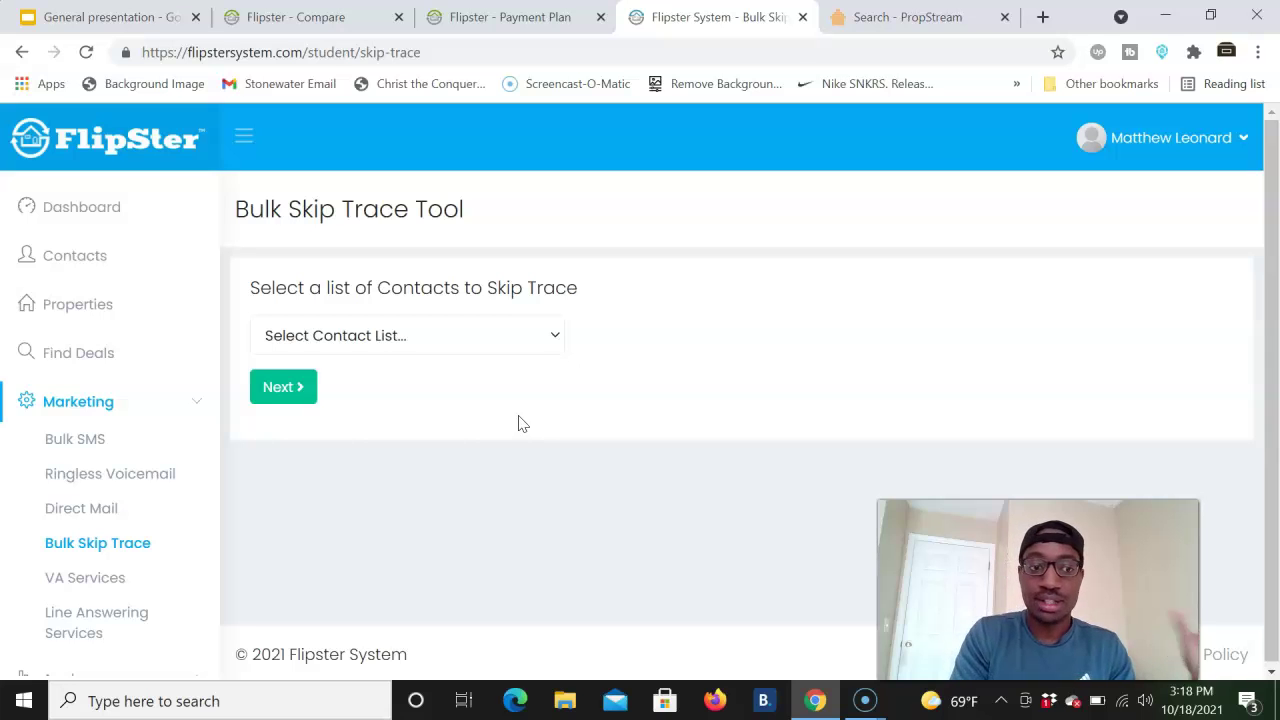
pyautogui.scroll(-2, 105, 500)
# - Open the VA Services page, scroll through it, and expand the Marketing tools menu
pyautogui.click(80, 432)
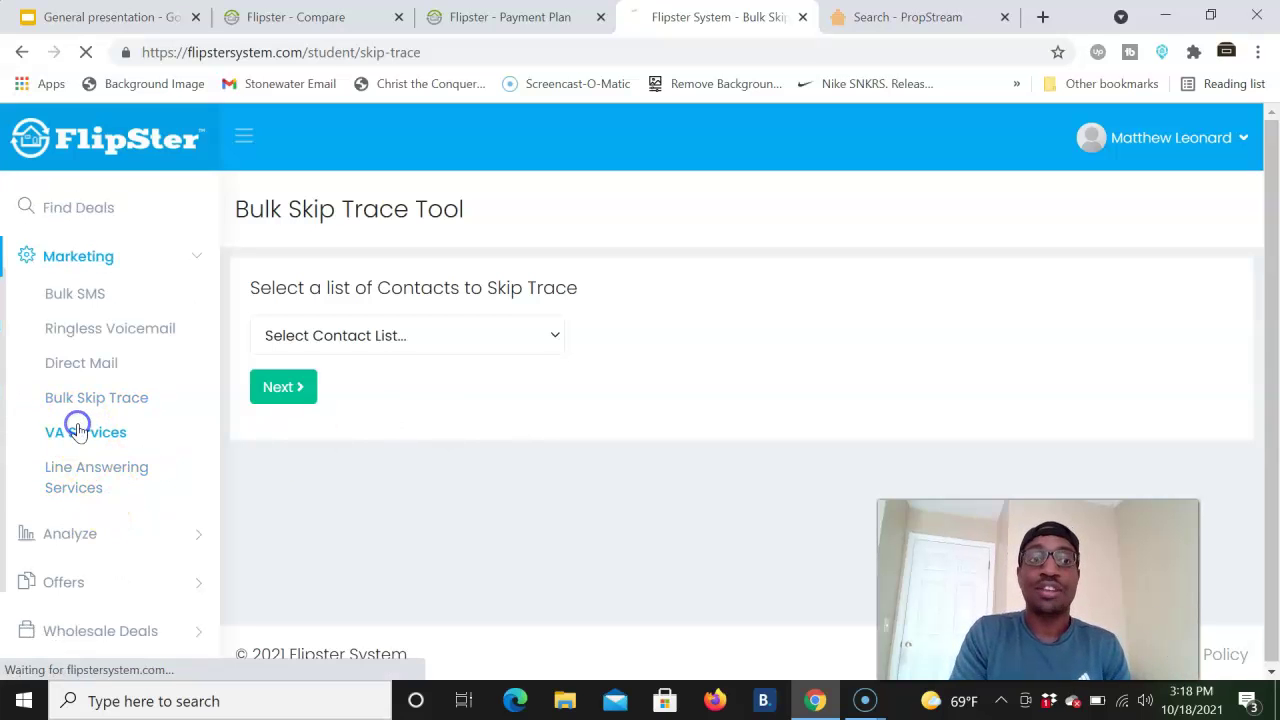
pyautogui.scroll(-5, 250, 410)
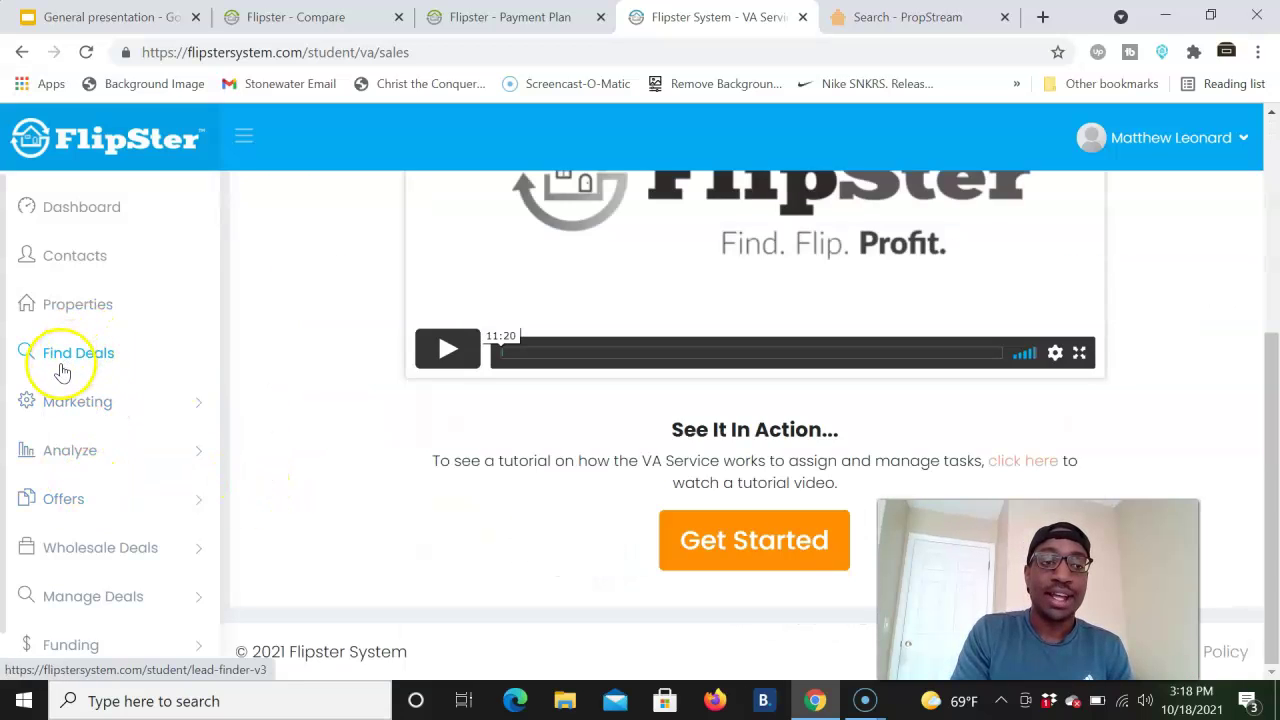
pyautogui.click(78, 402)
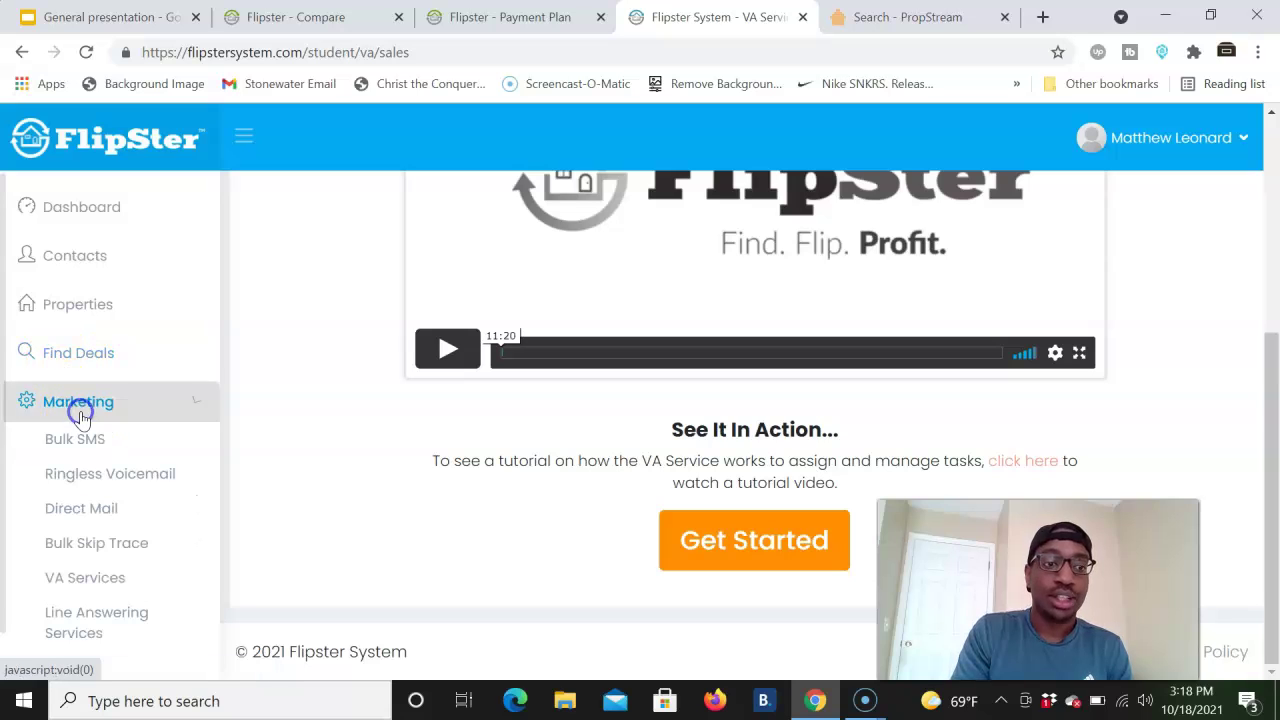
pyautogui.scroll(-3, 95, 410)
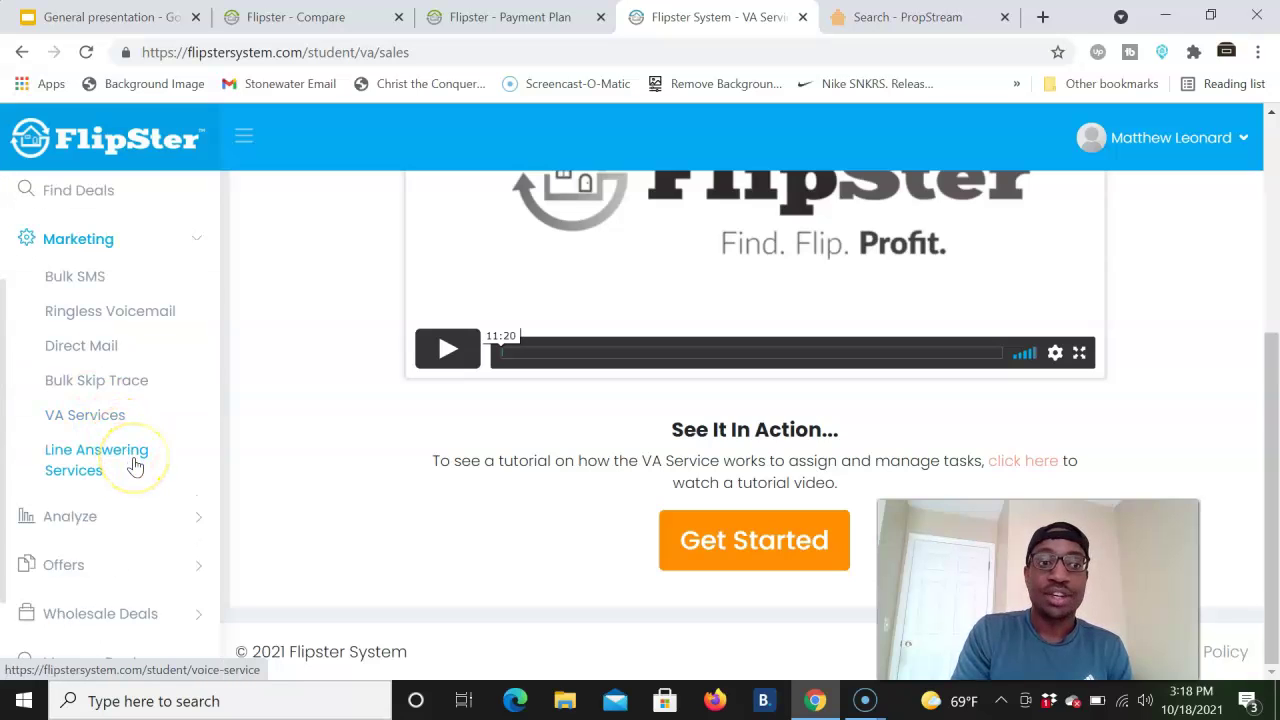
pyautogui.scroll(-2, 134, 465)
pyautogui.click(115, 415)
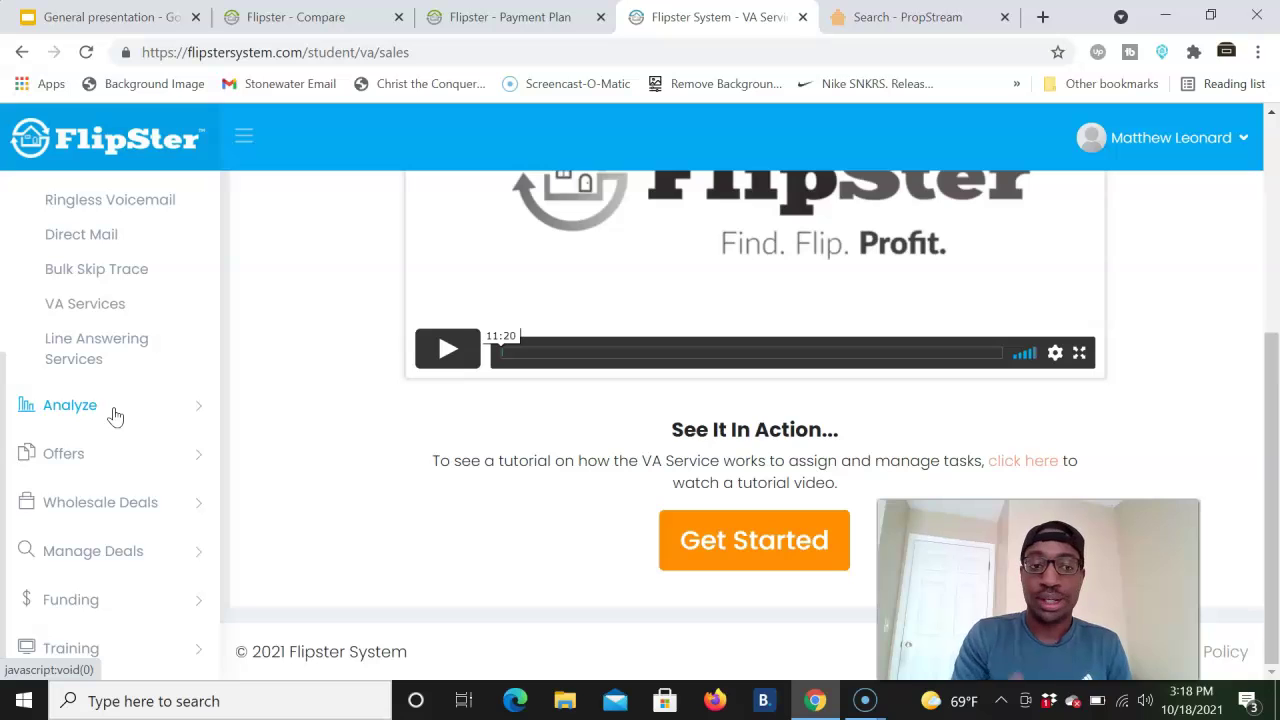
# - Expand the Deal Analysis, Offer, Wholesale, Deal Management, Funding and Training menus, then switch to PropStream
pyautogui.click(82, 410)
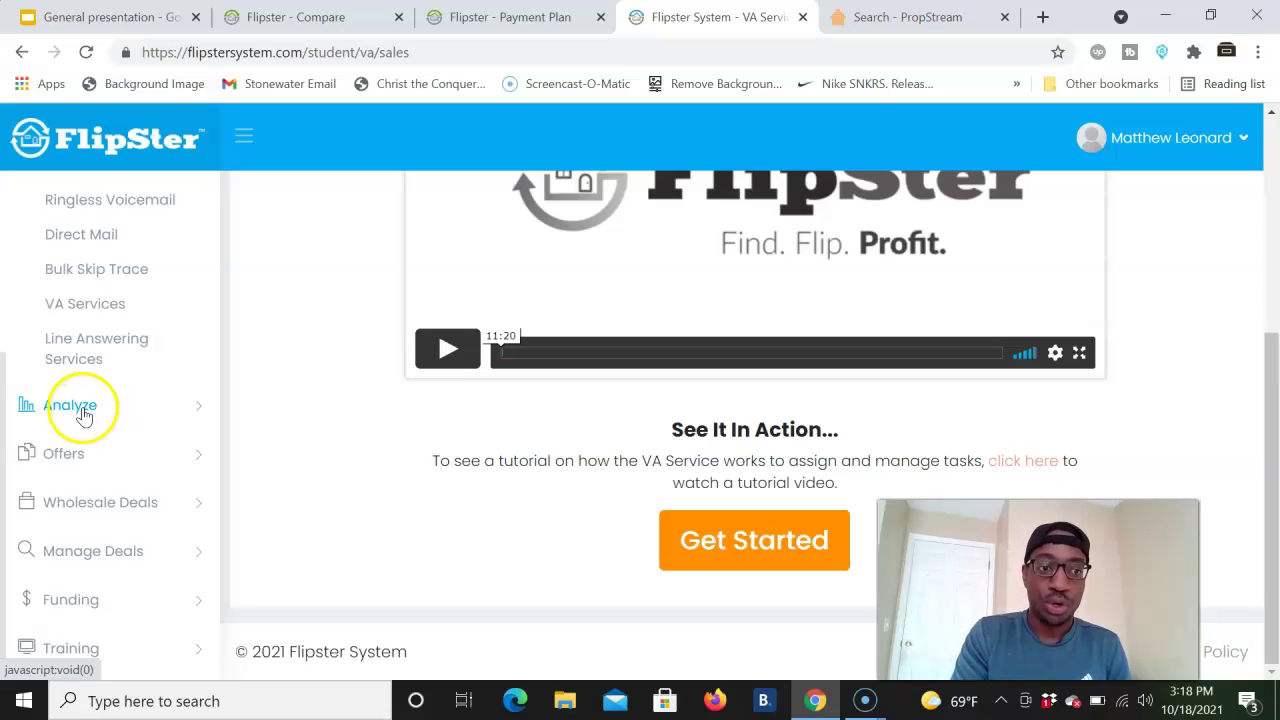
pyautogui.scroll(1, 84, 415)
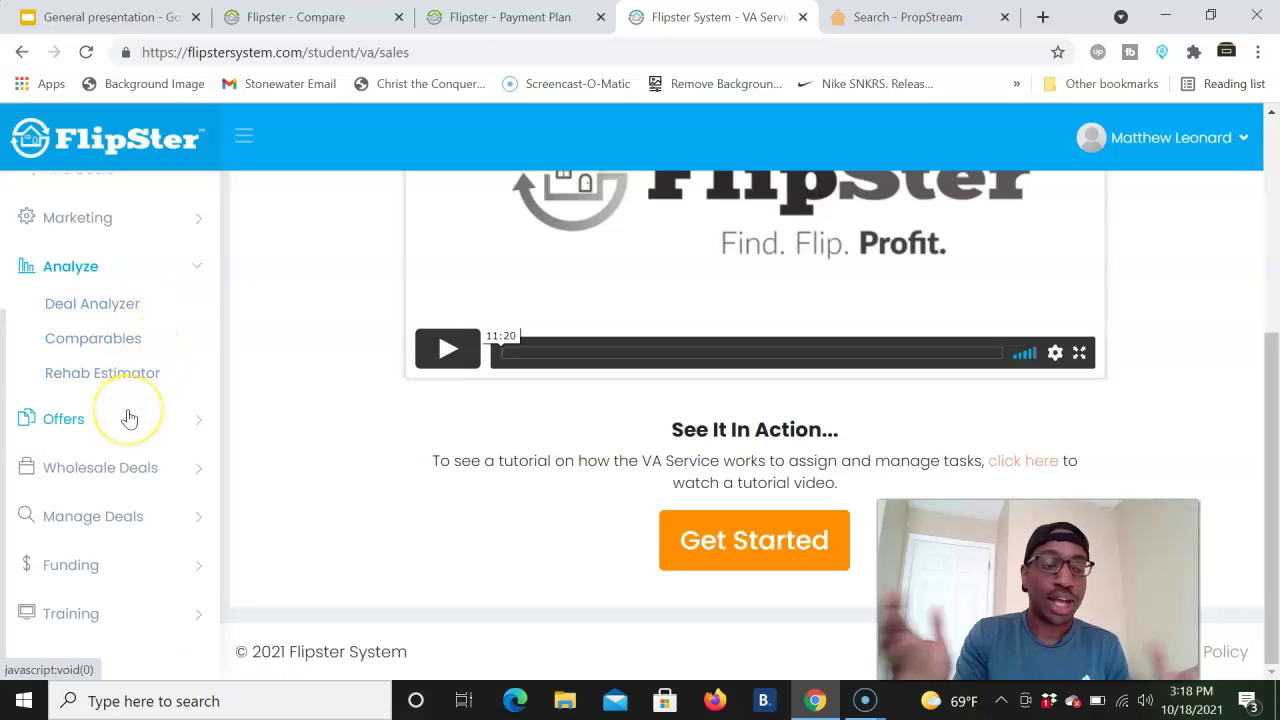
pyautogui.click(129, 418)
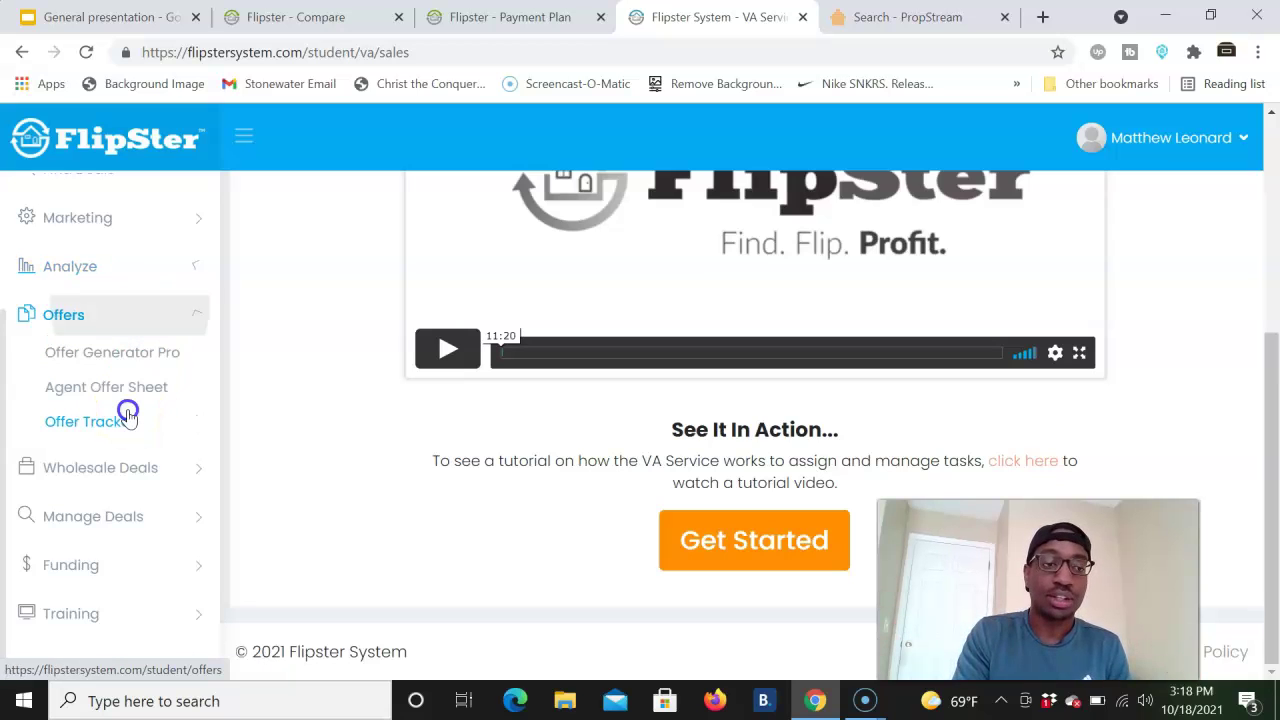
pyautogui.click(129, 424)
pyautogui.click(129, 466)
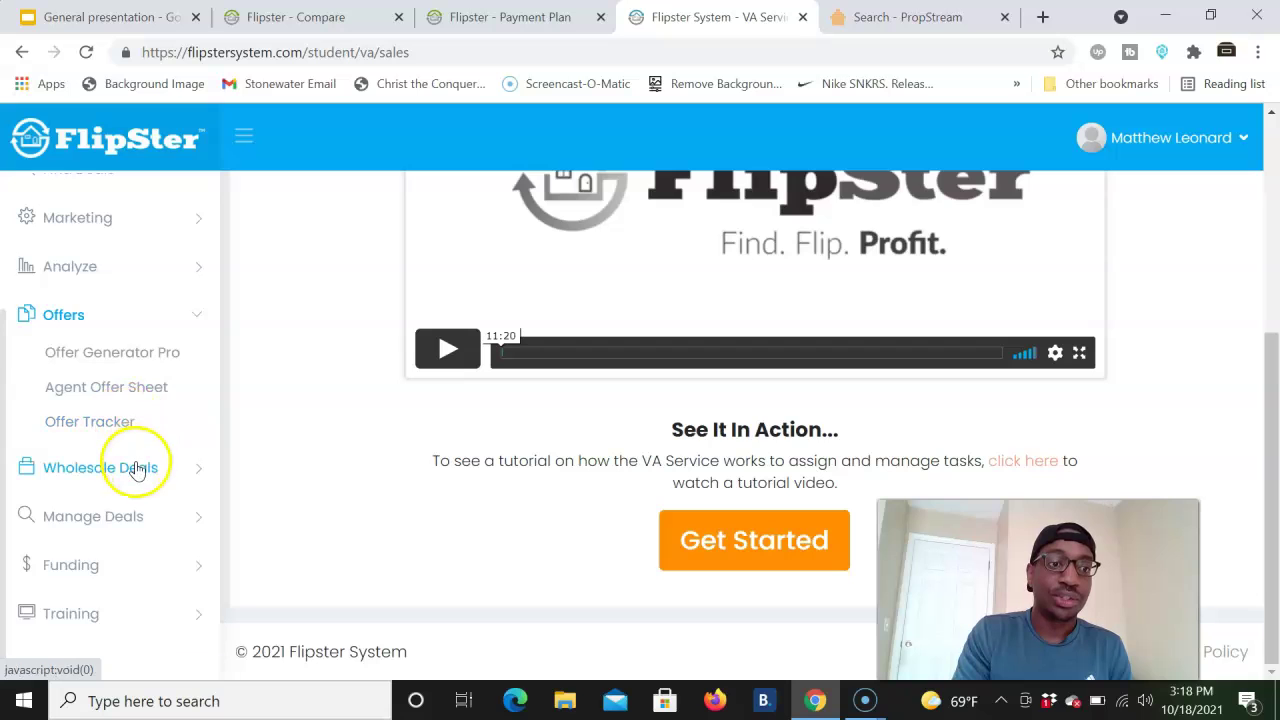
pyautogui.click(113, 427)
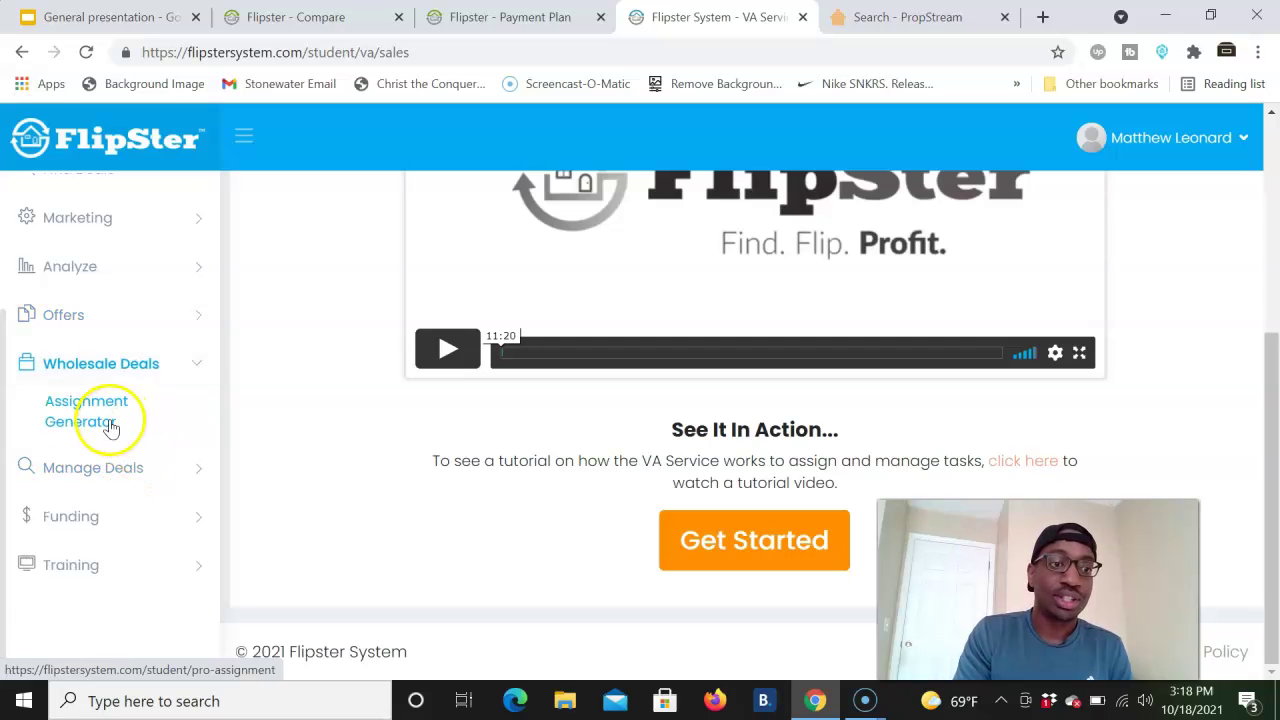
pyautogui.click(129, 473)
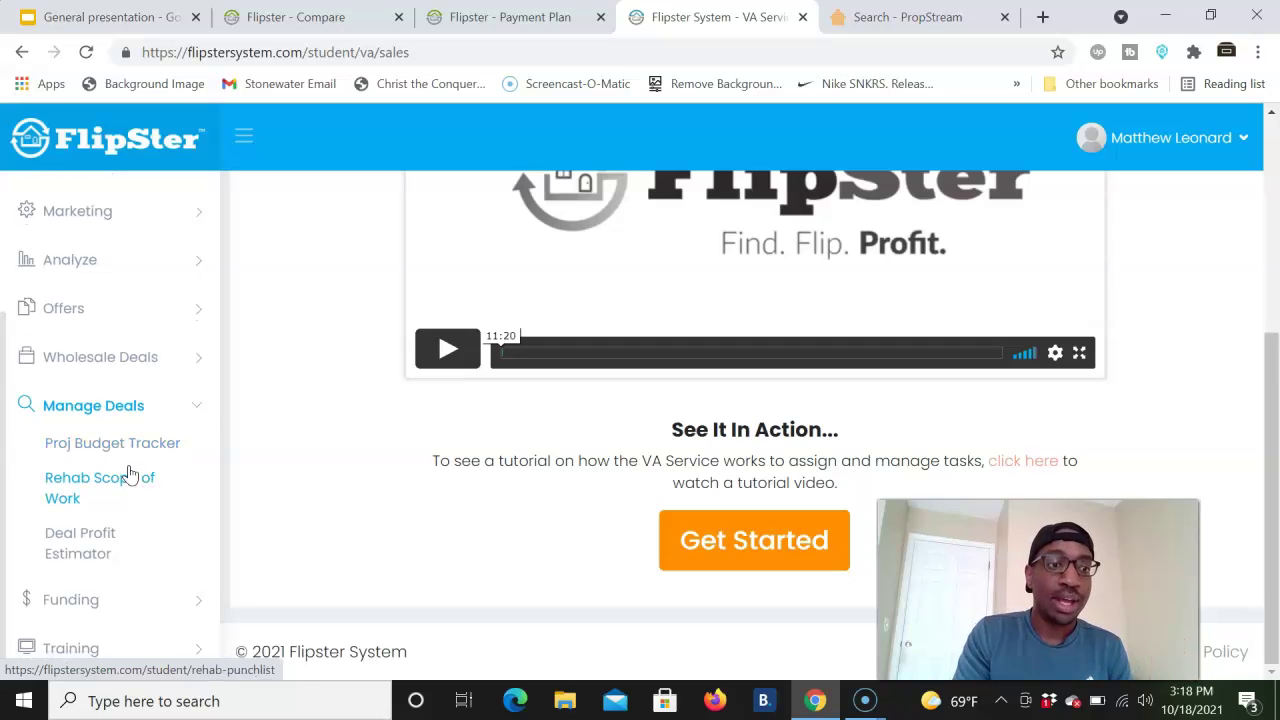
pyautogui.click(141, 591)
pyautogui.click(120, 541)
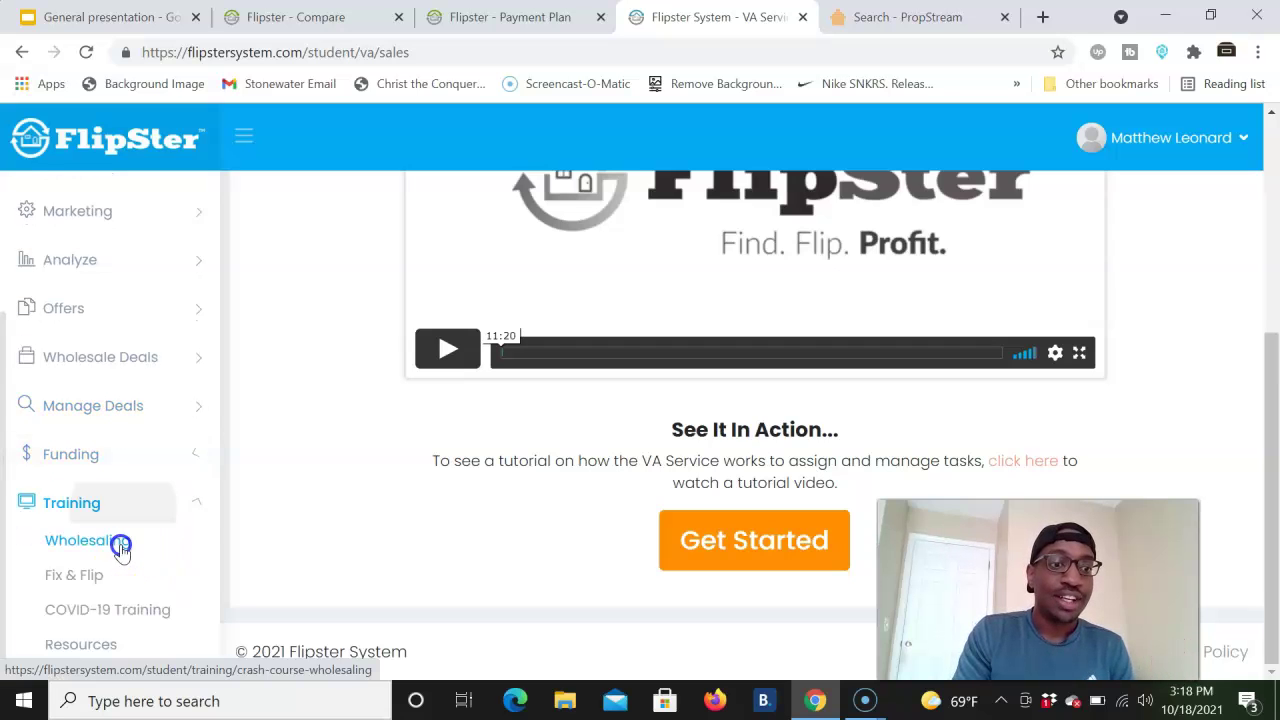
pyautogui.scroll(2, 120, 551)
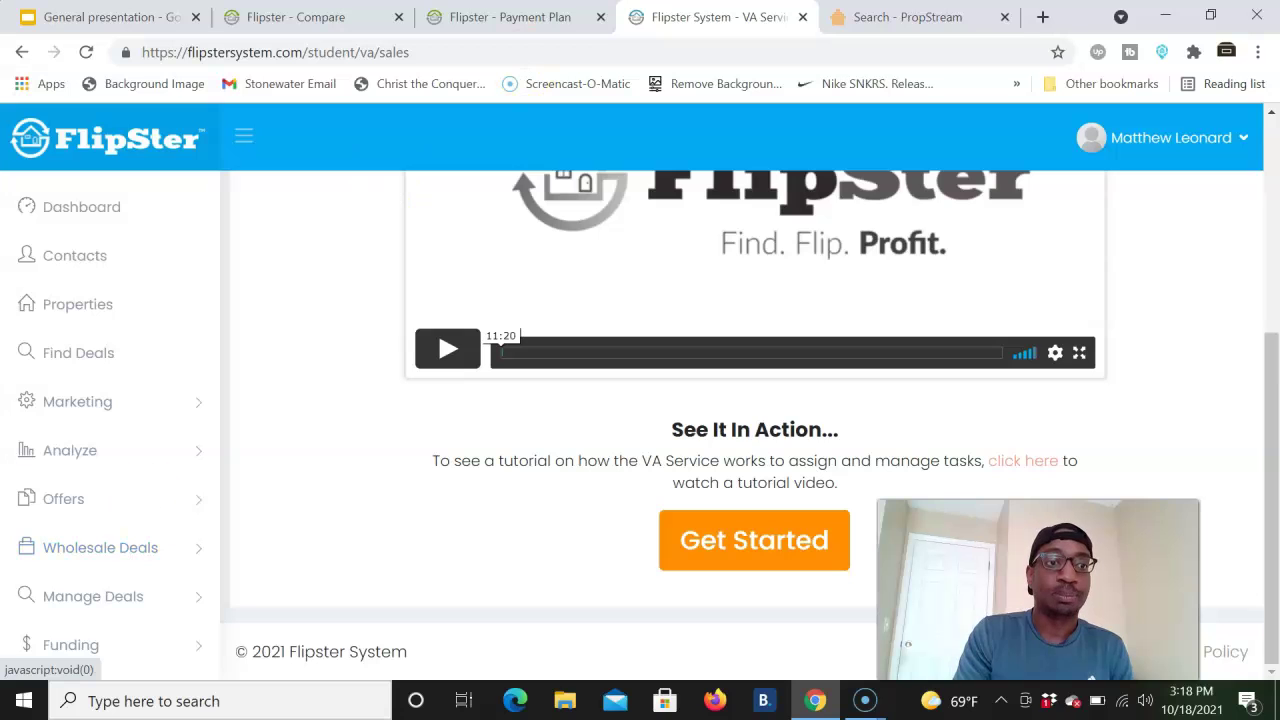
pyautogui.click(920, 17)
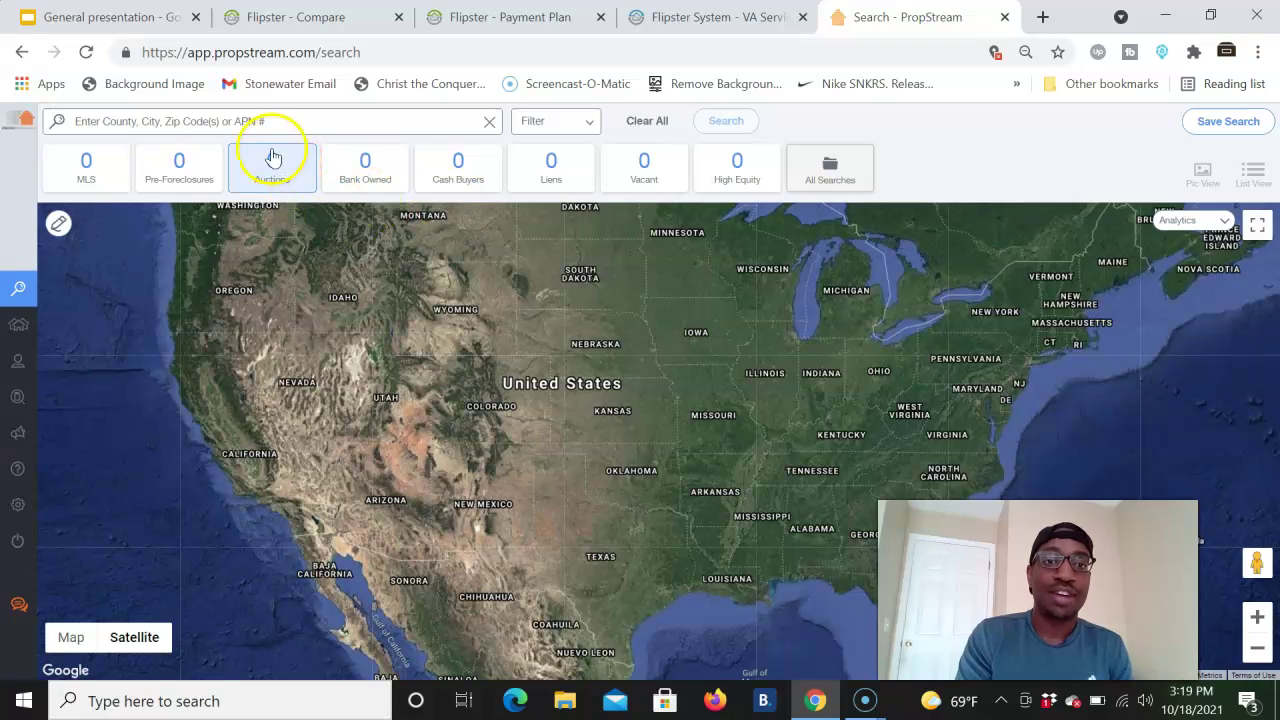
# - Open PropStream's Filter search options and Quick List Choices, close them, and return to Flipster - Compare
pyautogui.moveTo(29, 320)
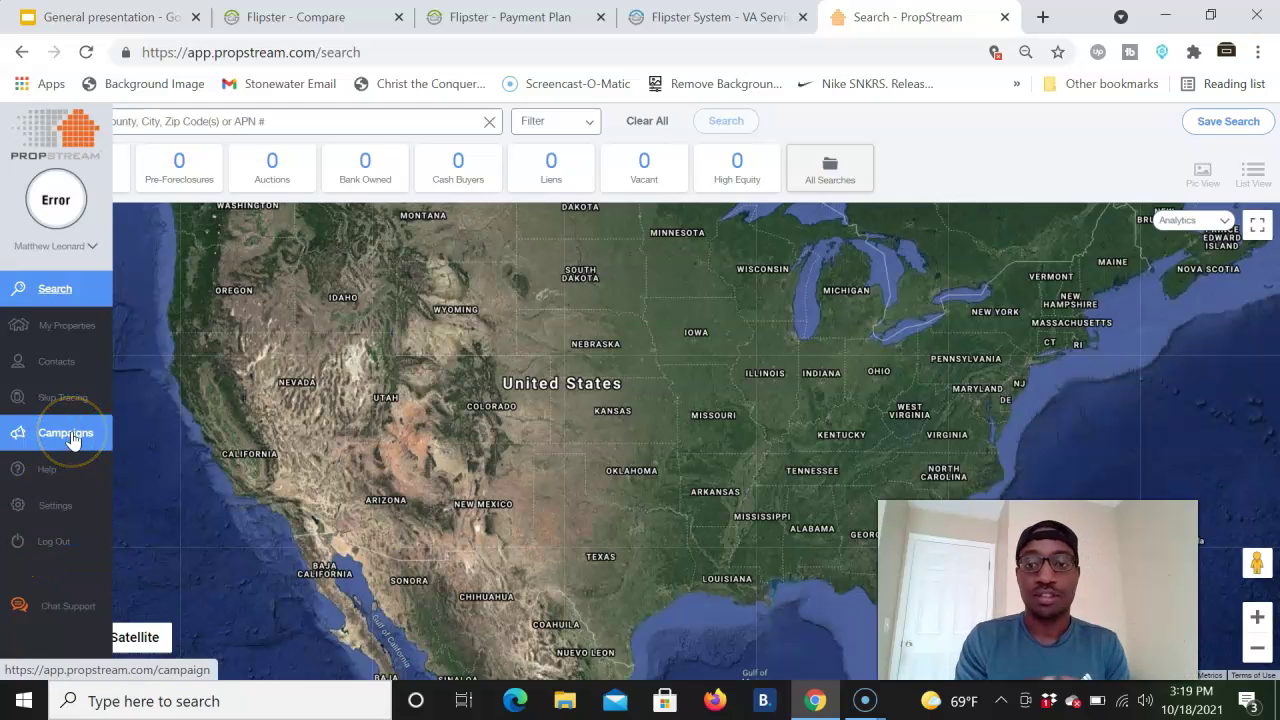
pyautogui.click(587, 122)
pyautogui.click(380, 224)
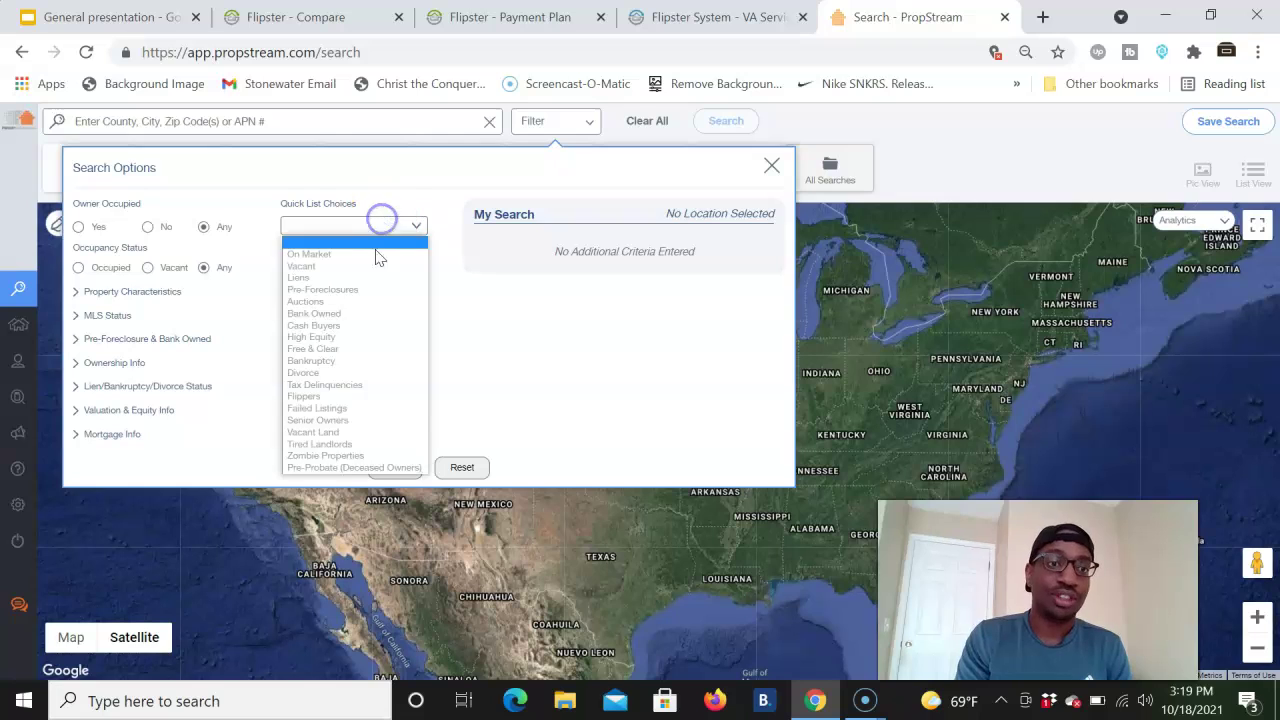
pyautogui.click(637, 313)
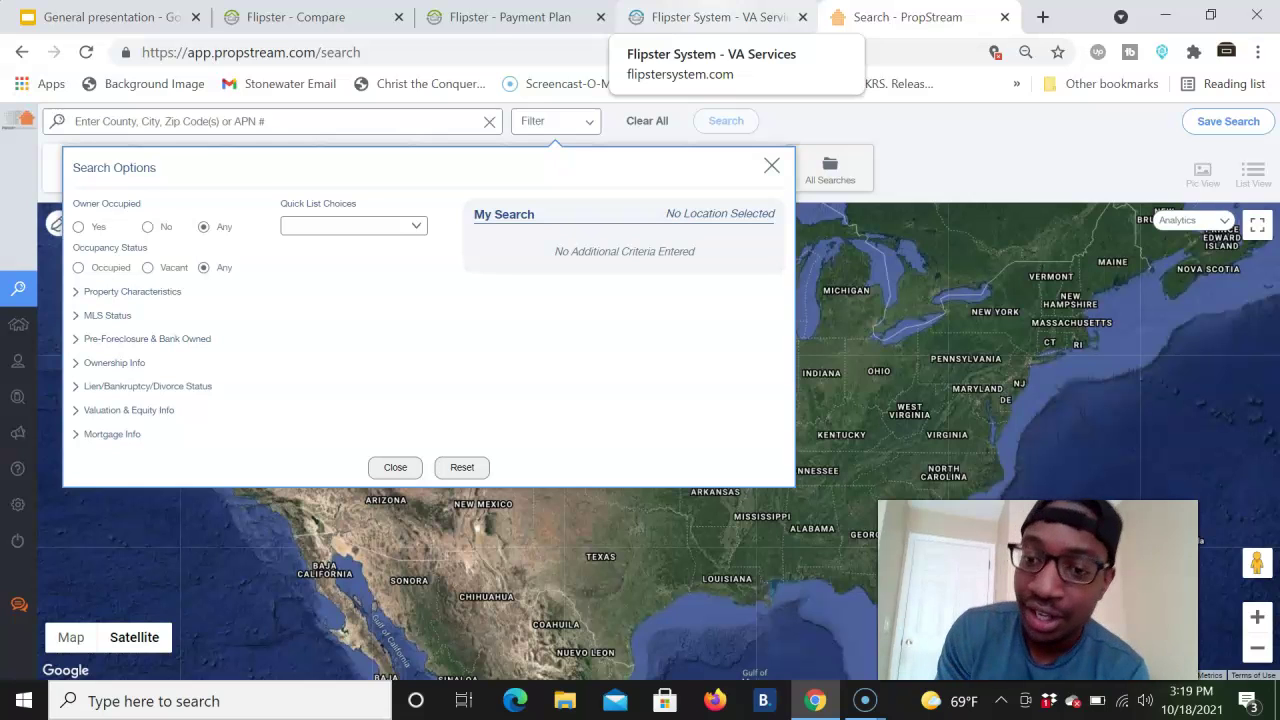
pyautogui.click(295, 17)
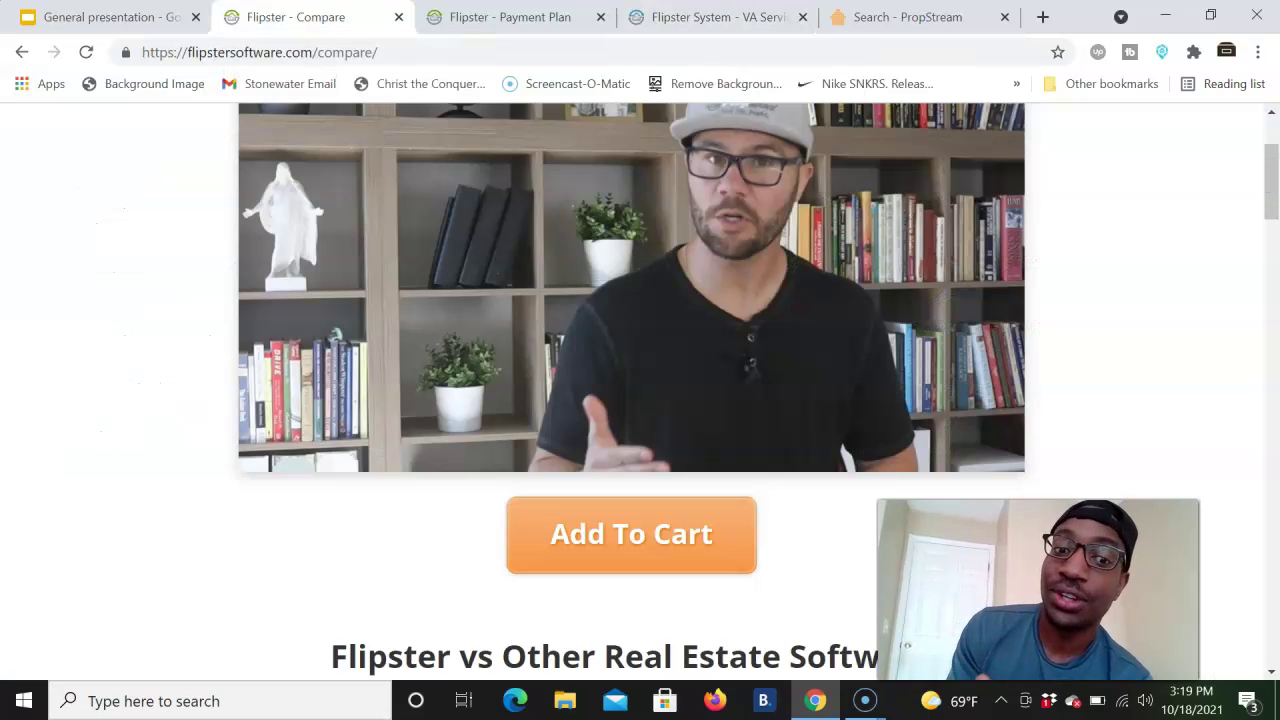
# - Scroll through the comparison table's Monthly Cost, Leads, Features, Marketing and Support rows, then back to Leads
pyautogui.scroll(-3, 200, 372)
pyautogui.scroll(-2, 200, 372)
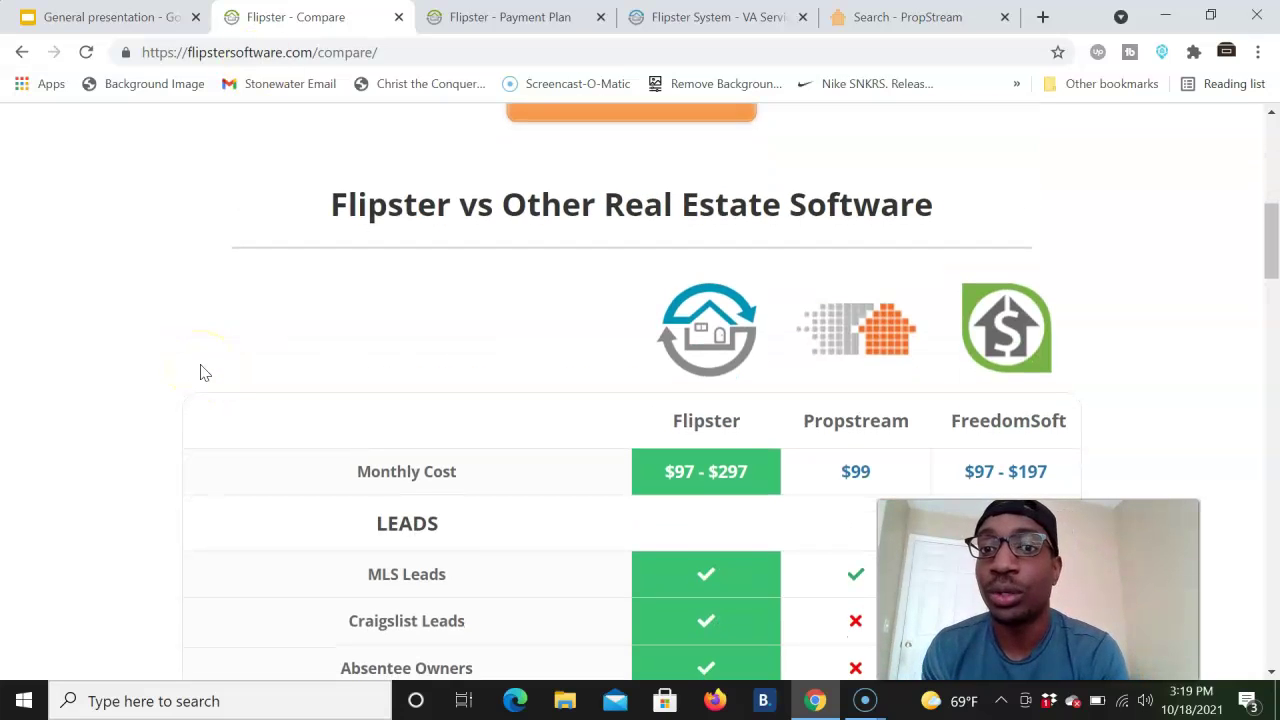
pyautogui.scroll(-1, 200, 372)
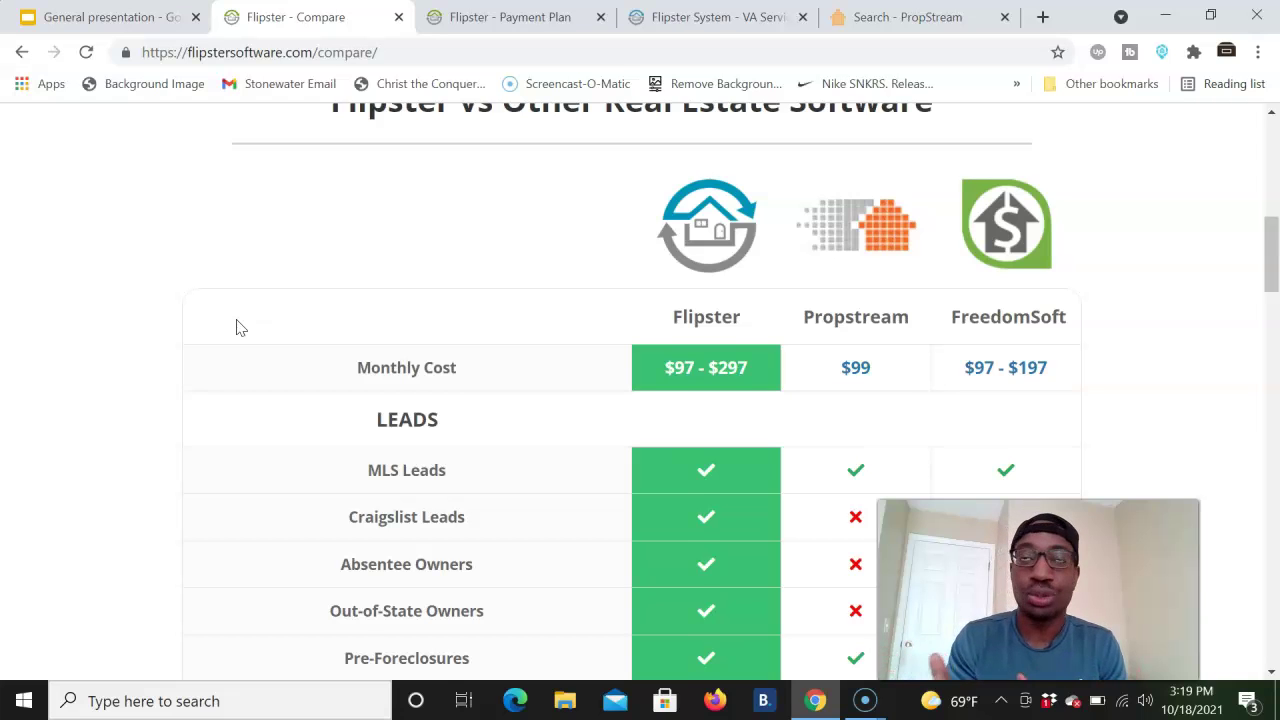
pyautogui.scroll(-1, 238, 328)
pyautogui.scroll(-1, 238, 328)
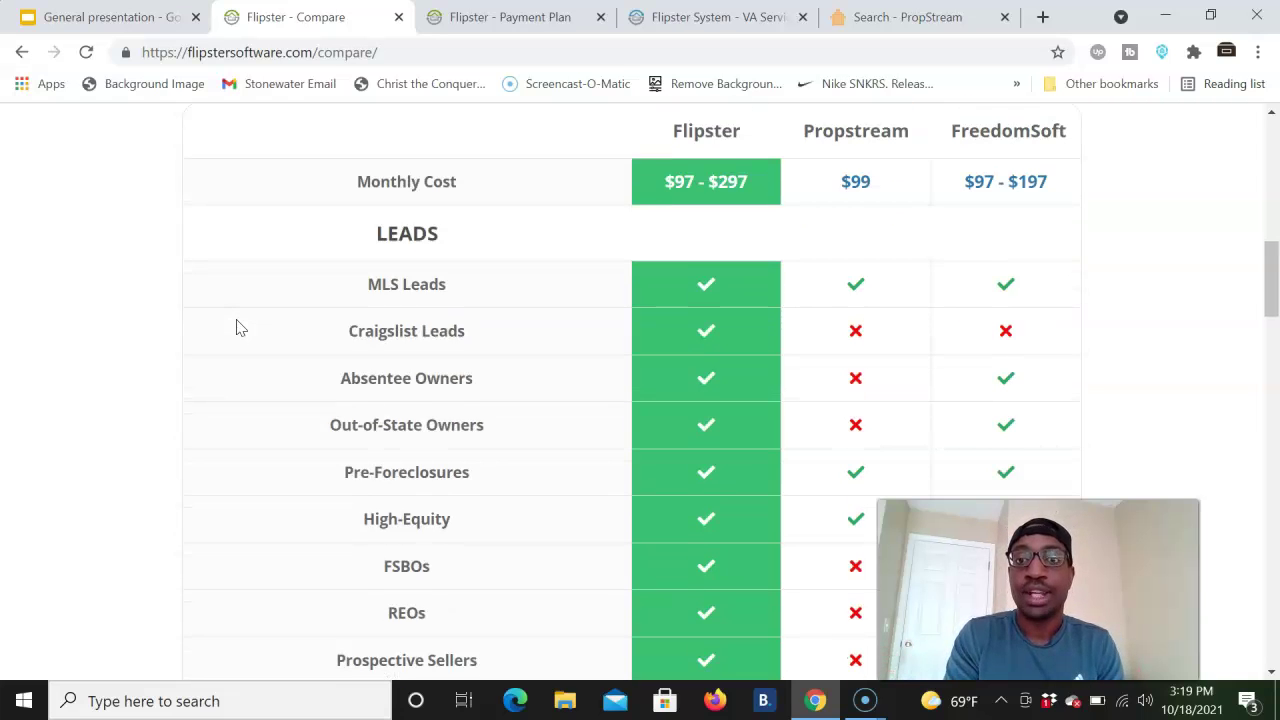
pyautogui.scroll(-1, 238, 328)
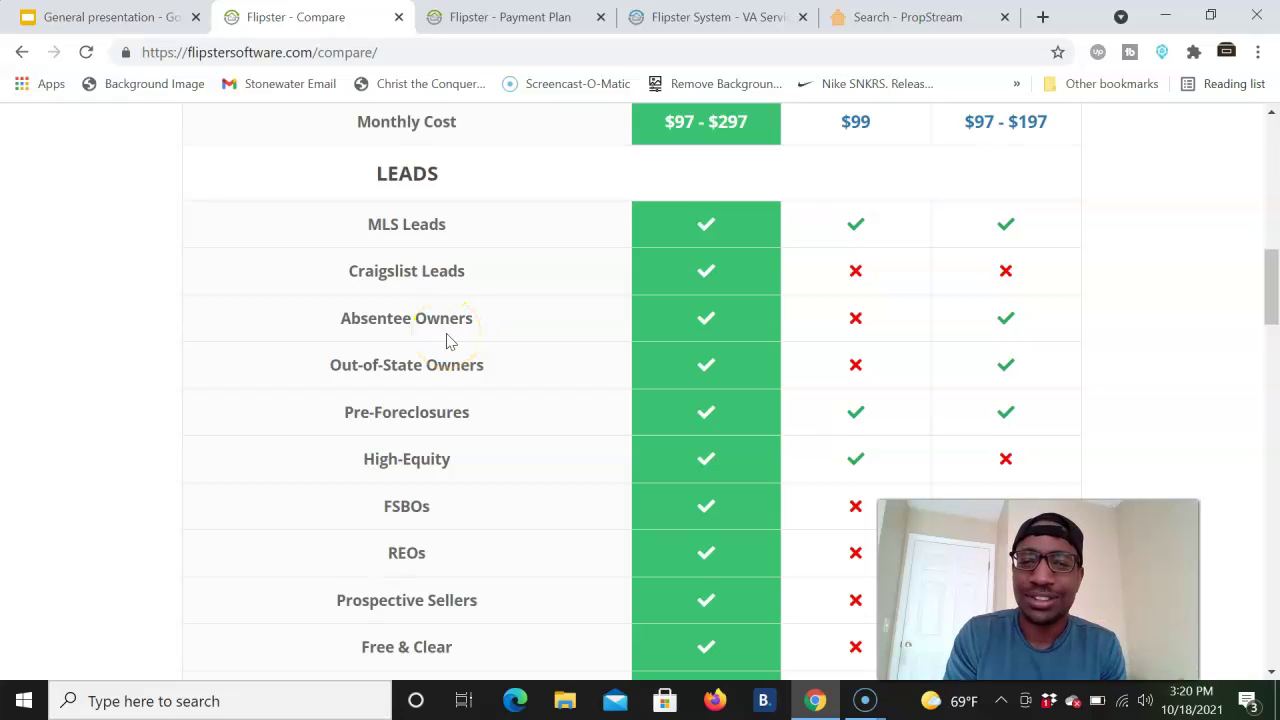
pyautogui.scroll(3, 457, 334)
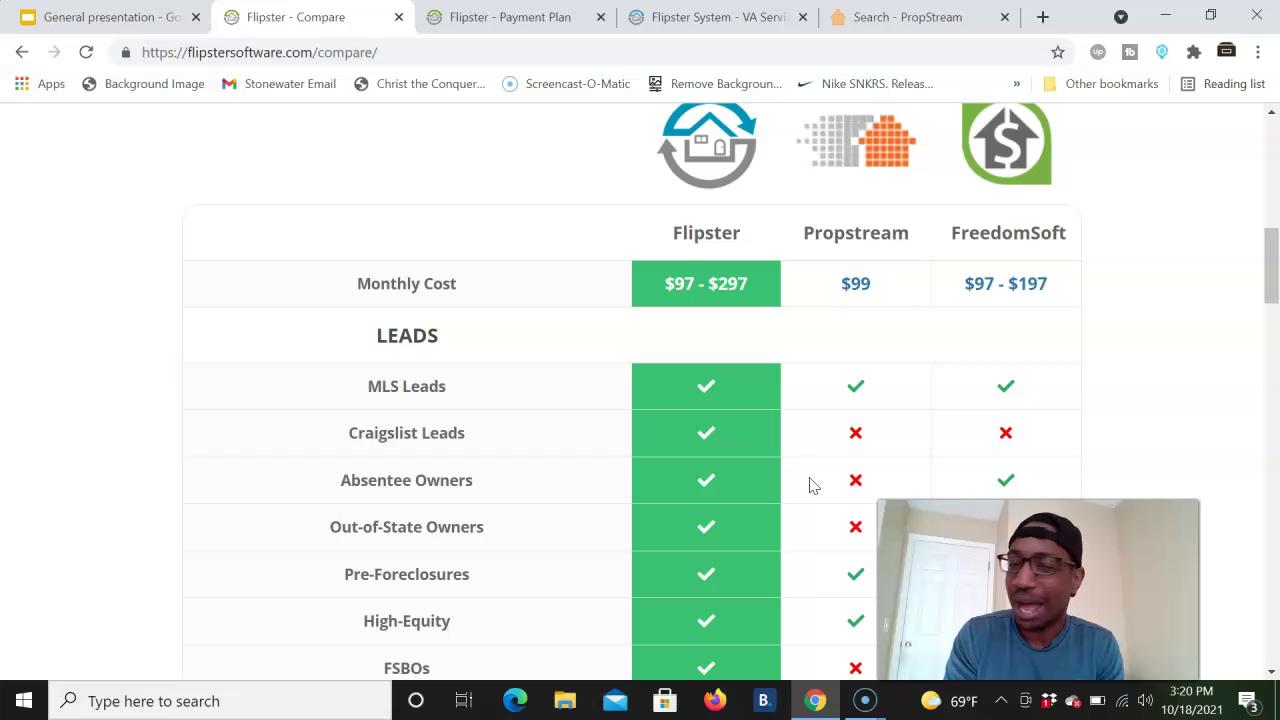
pyautogui.scroll(-1, 812, 485)
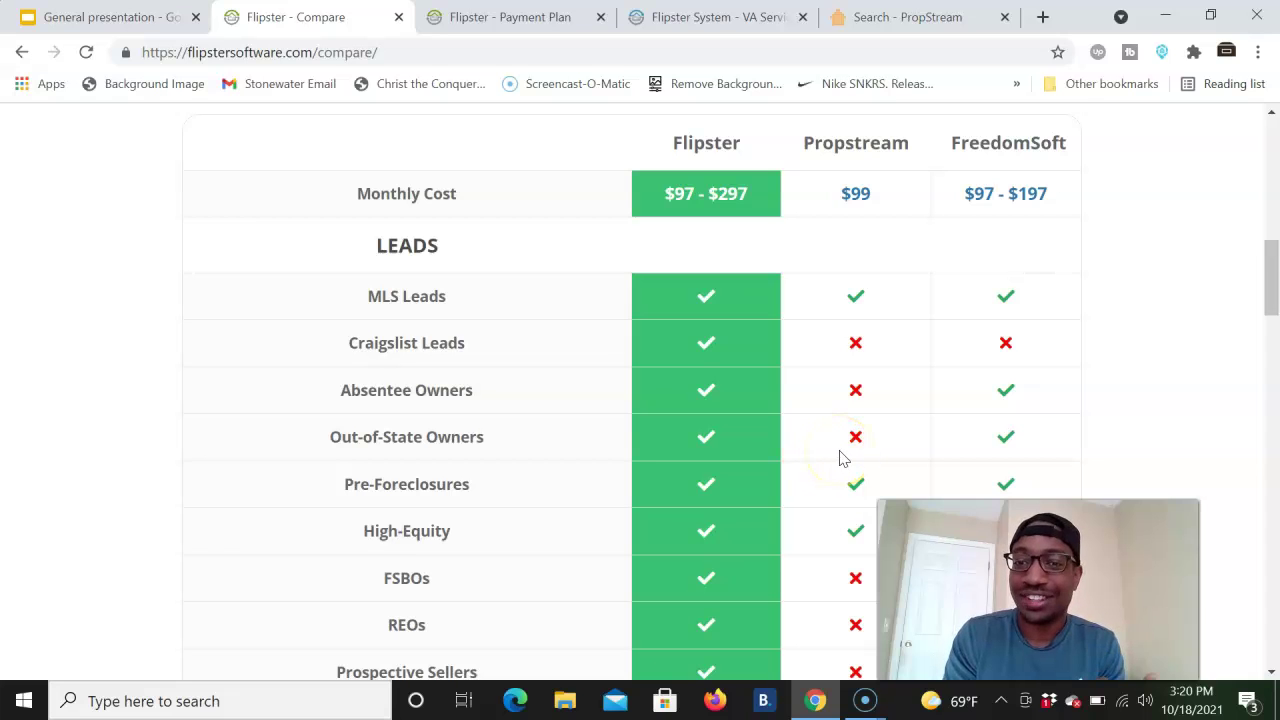
pyautogui.scroll(-2, 840, 458)
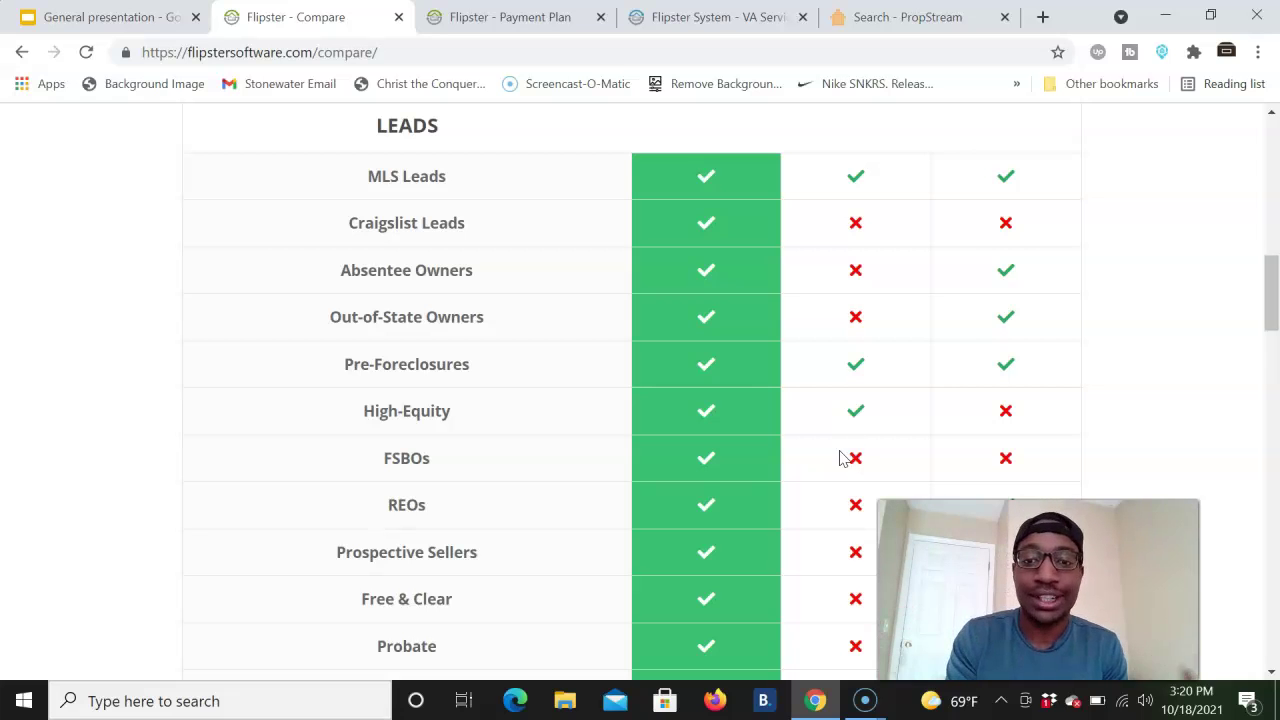
pyautogui.scroll(-2, 840, 458)
pyautogui.scroll(-1, 840, 458)
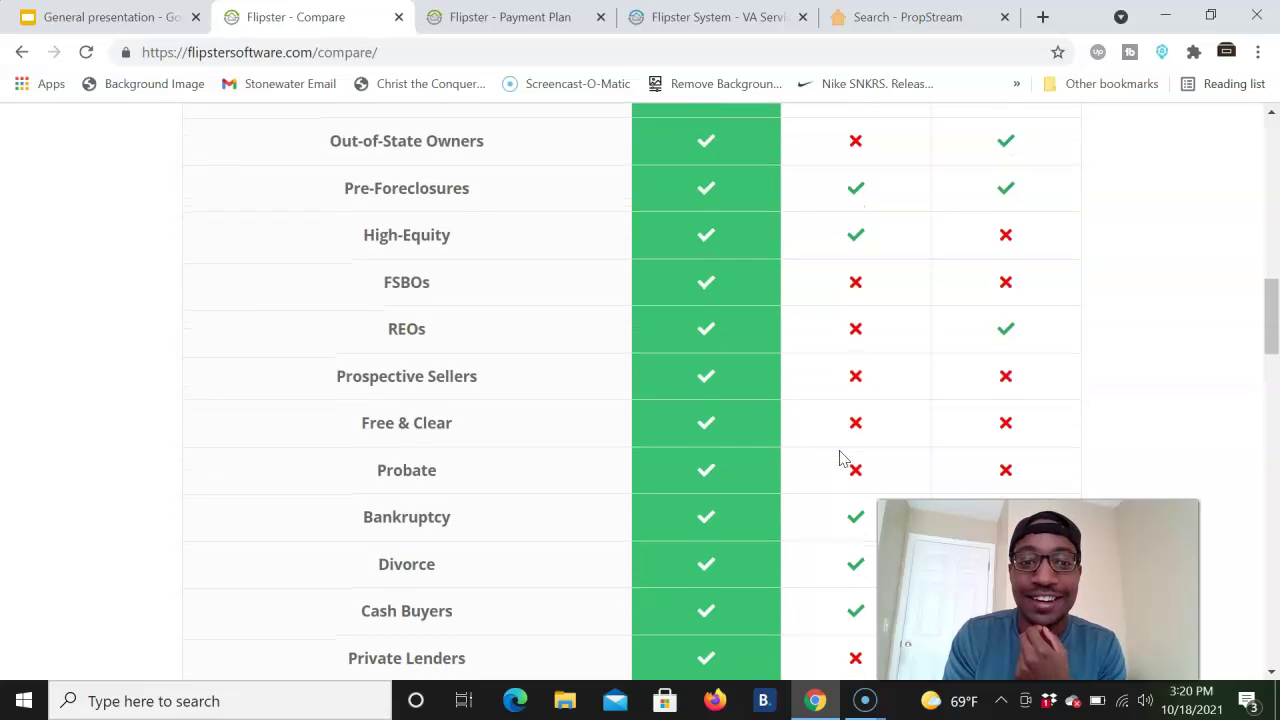
pyautogui.scroll(-2, 840, 458)
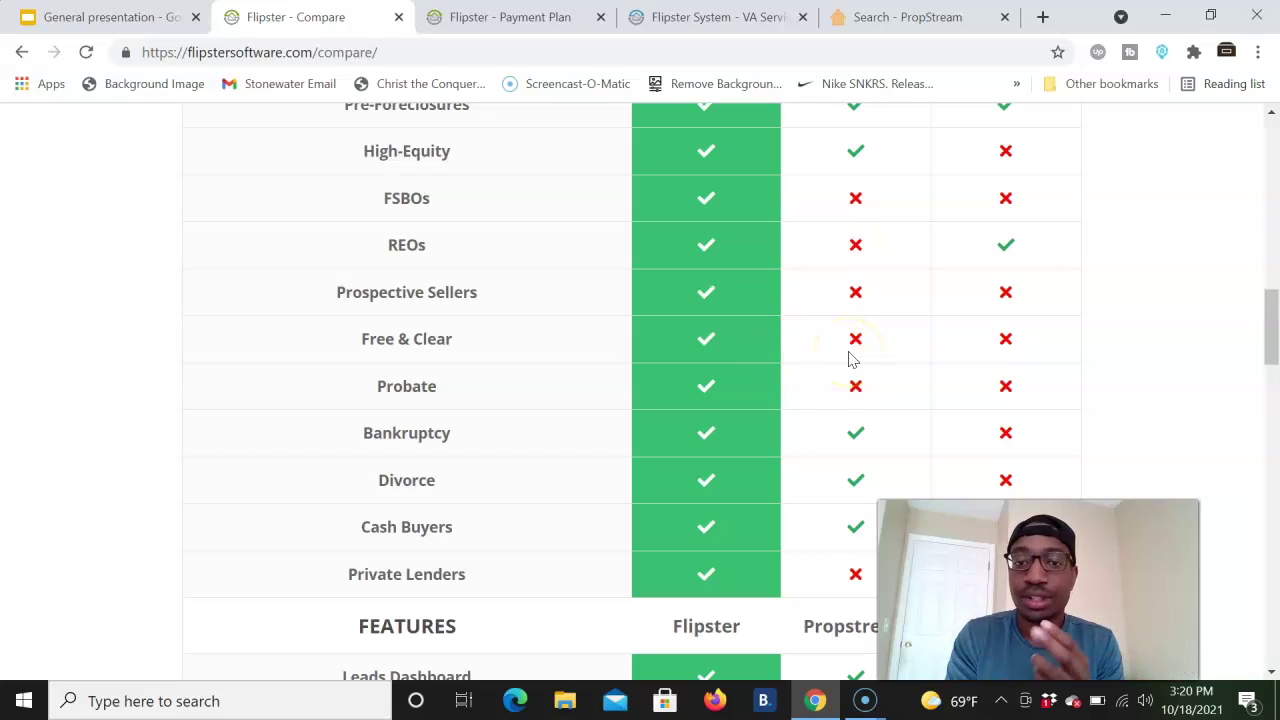
pyautogui.scroll(-2, 766, 423)
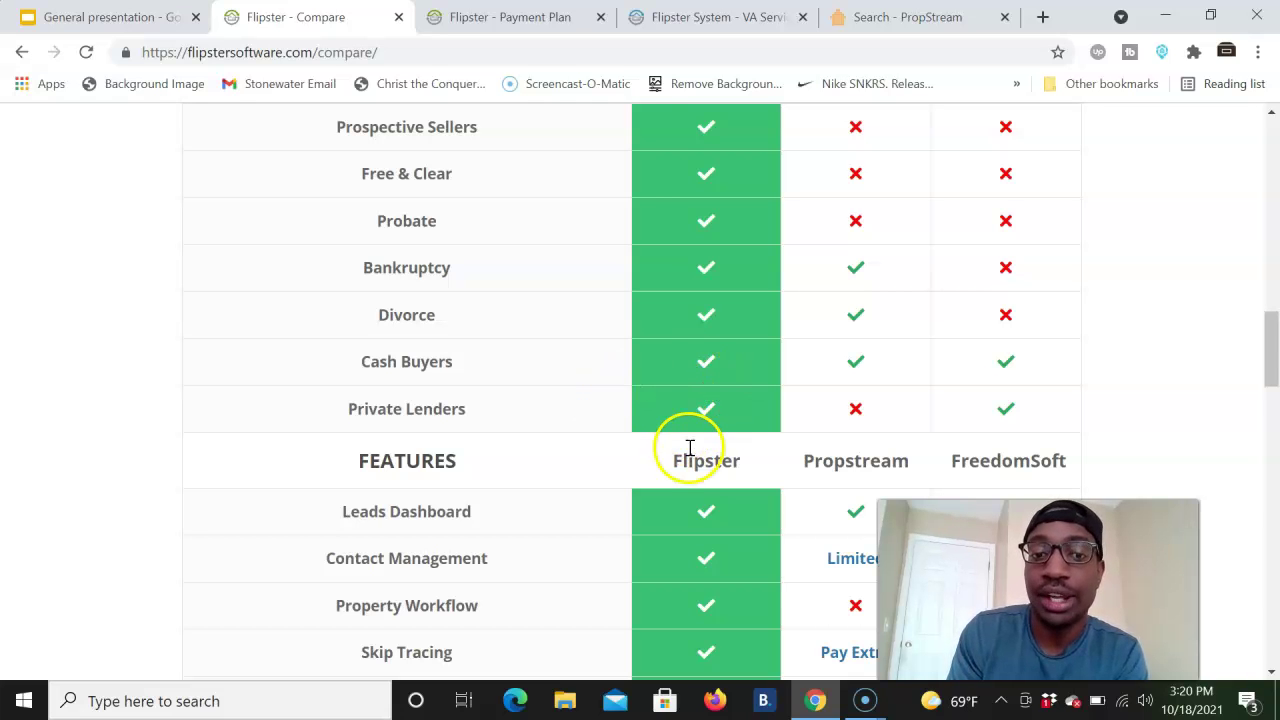
pyautogui.scroll(-2, 707, 420)
pyautogui.scroll(-2, 707, 427)
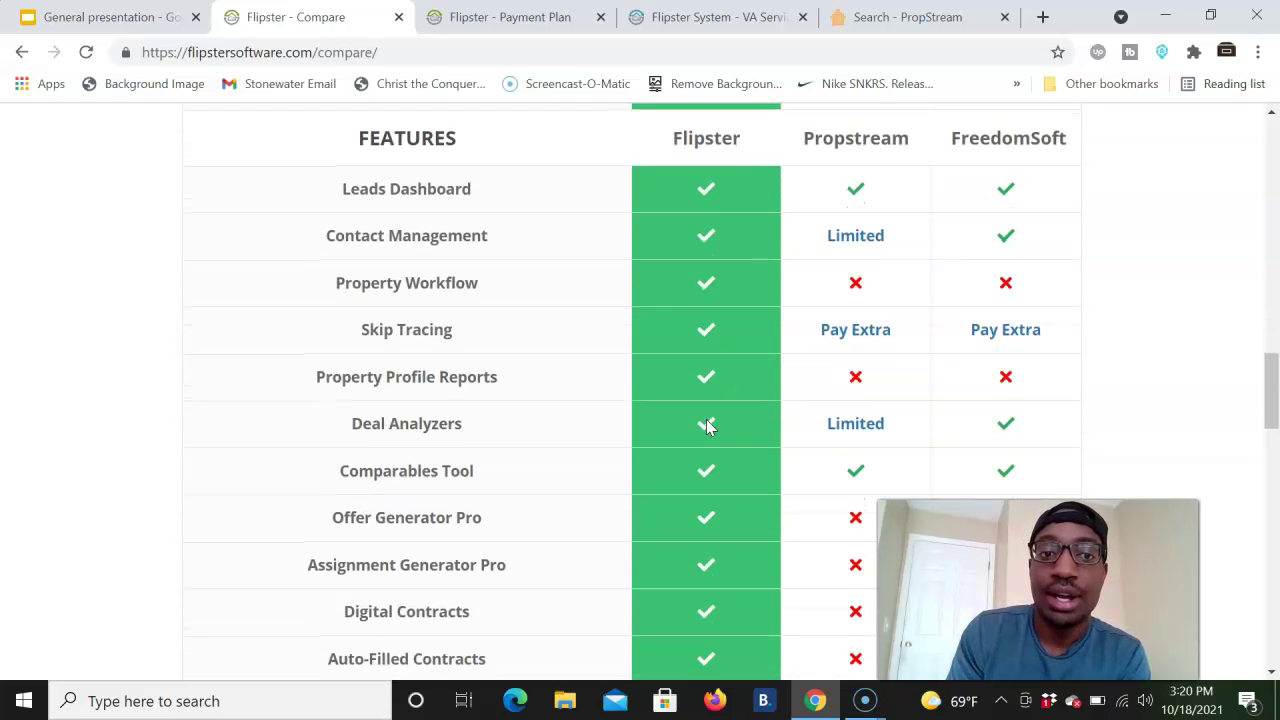
pyautogui.scroll(-6, 707, 427)
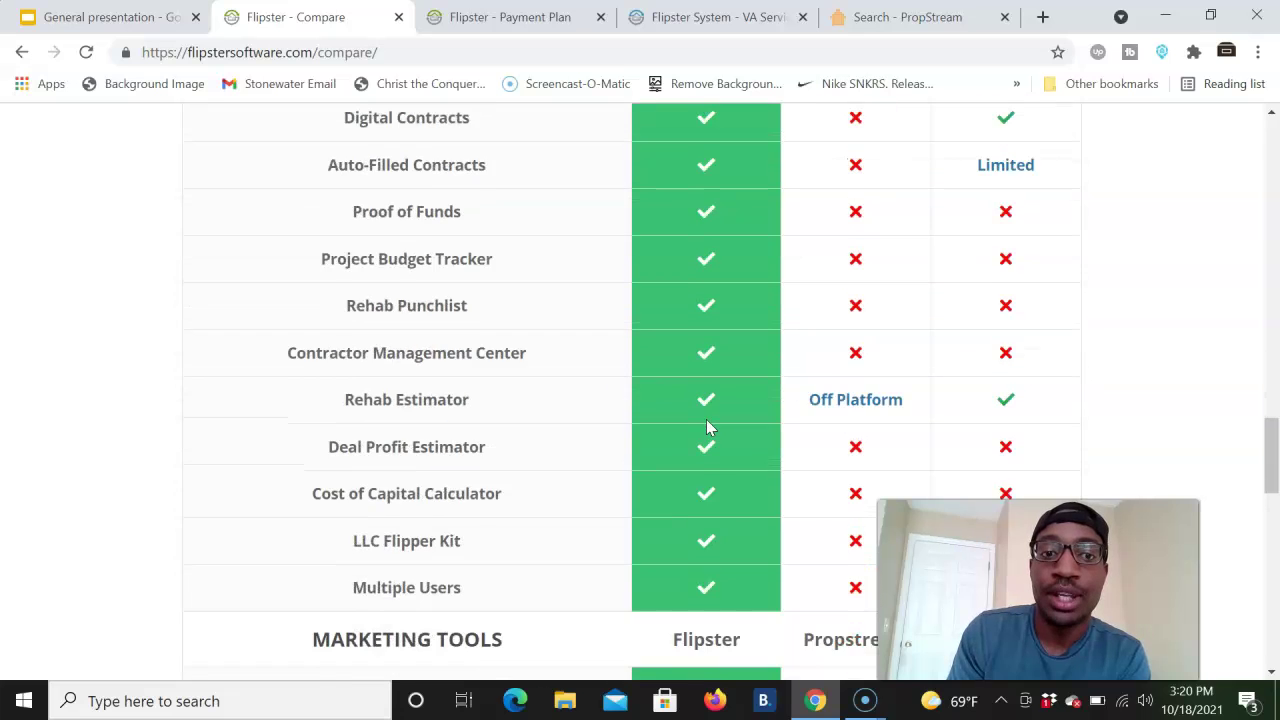
pyautogui.scroll(2, 707, 427)
pyautogui.scroll(-6, 707, 427)
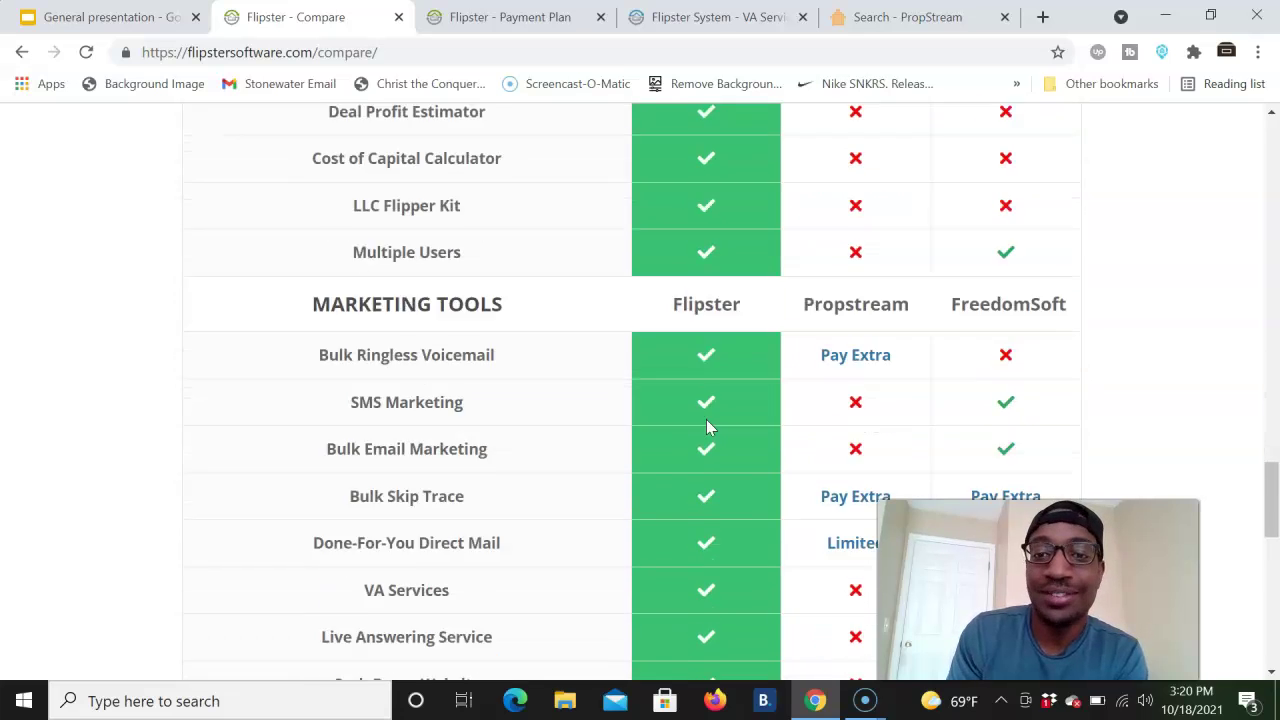
pyautogui.scroll(-5, 707, 427)
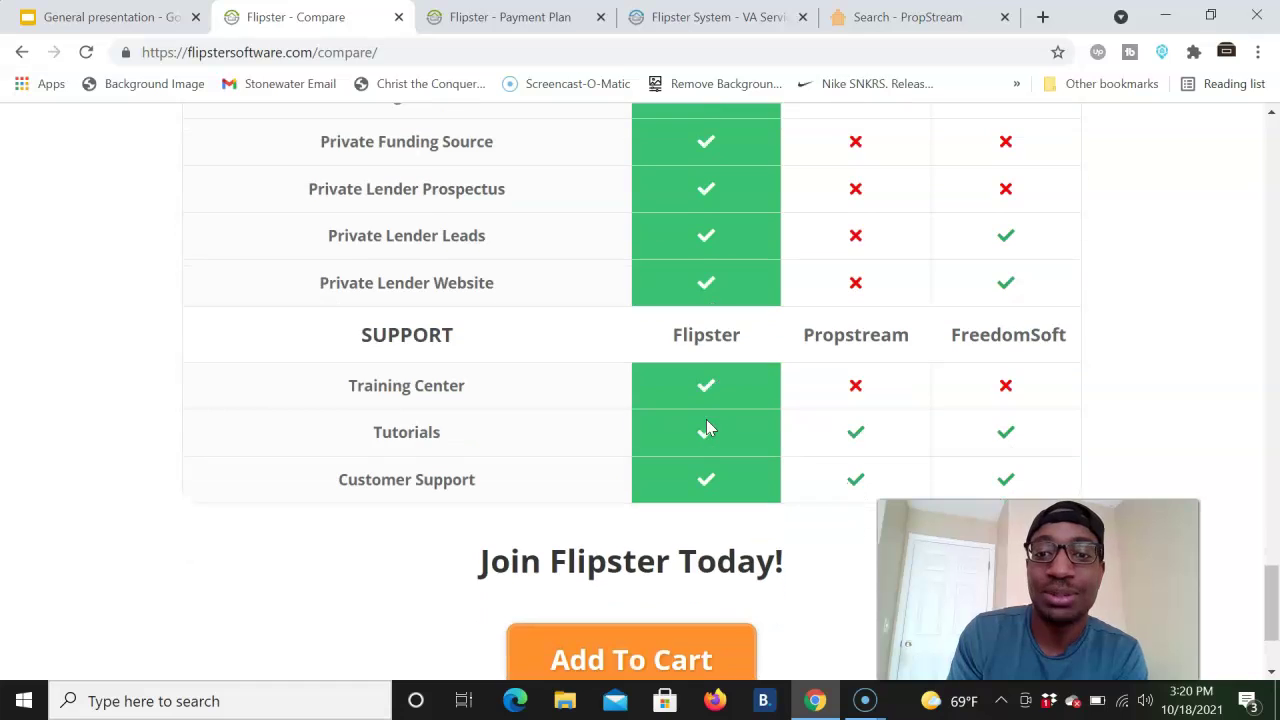
pyautogui.scroll(18, 707, 427)
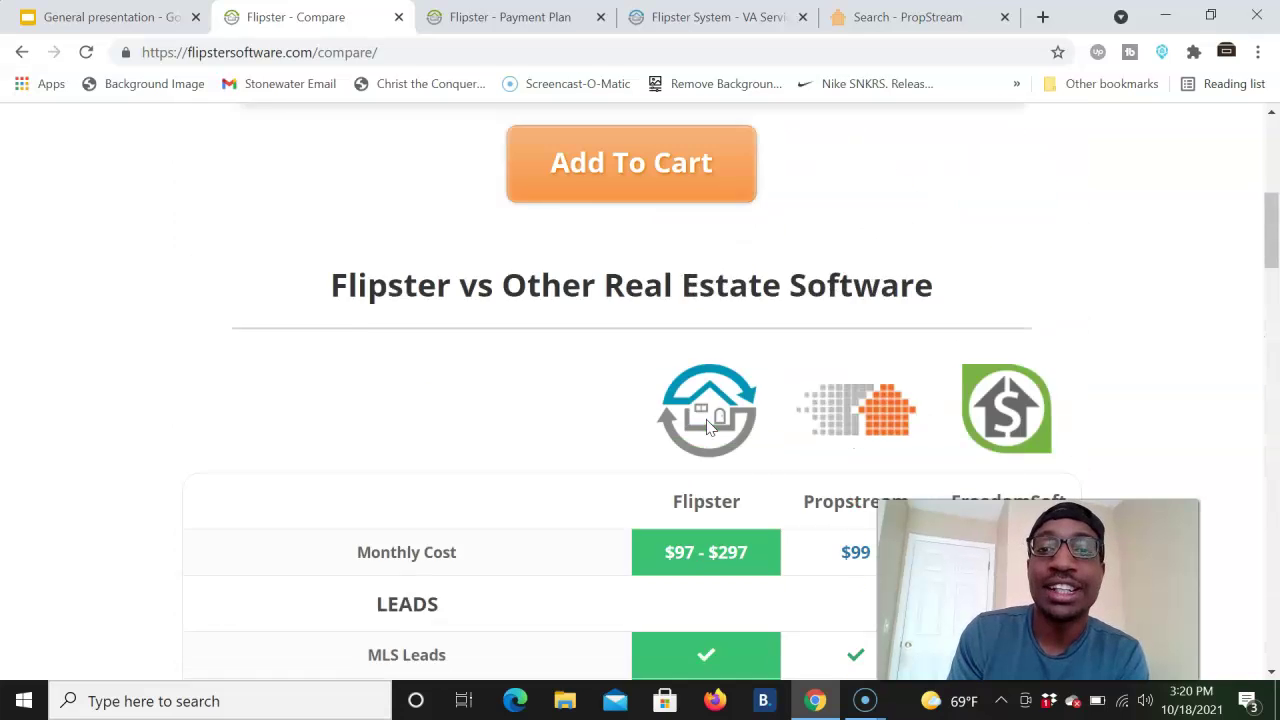
pyautogui.scroll(-2, 707, 427)
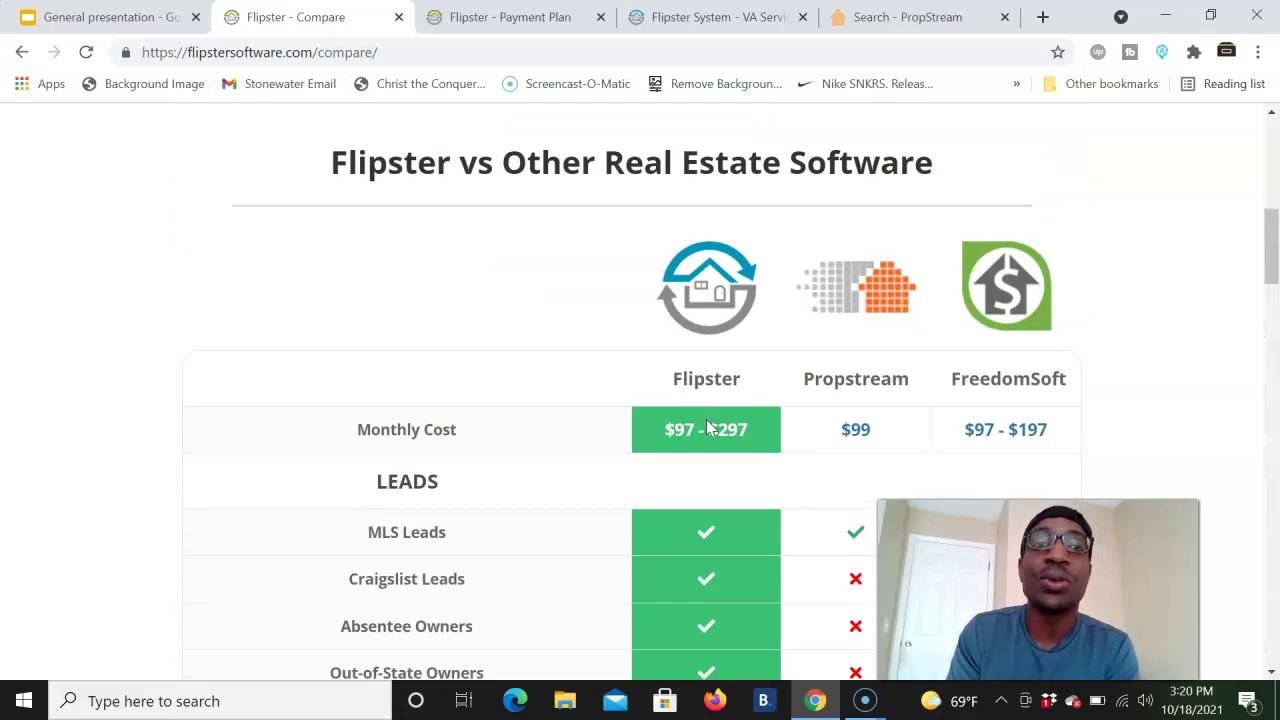
pyautogui.scroll(-9, 707, 427)
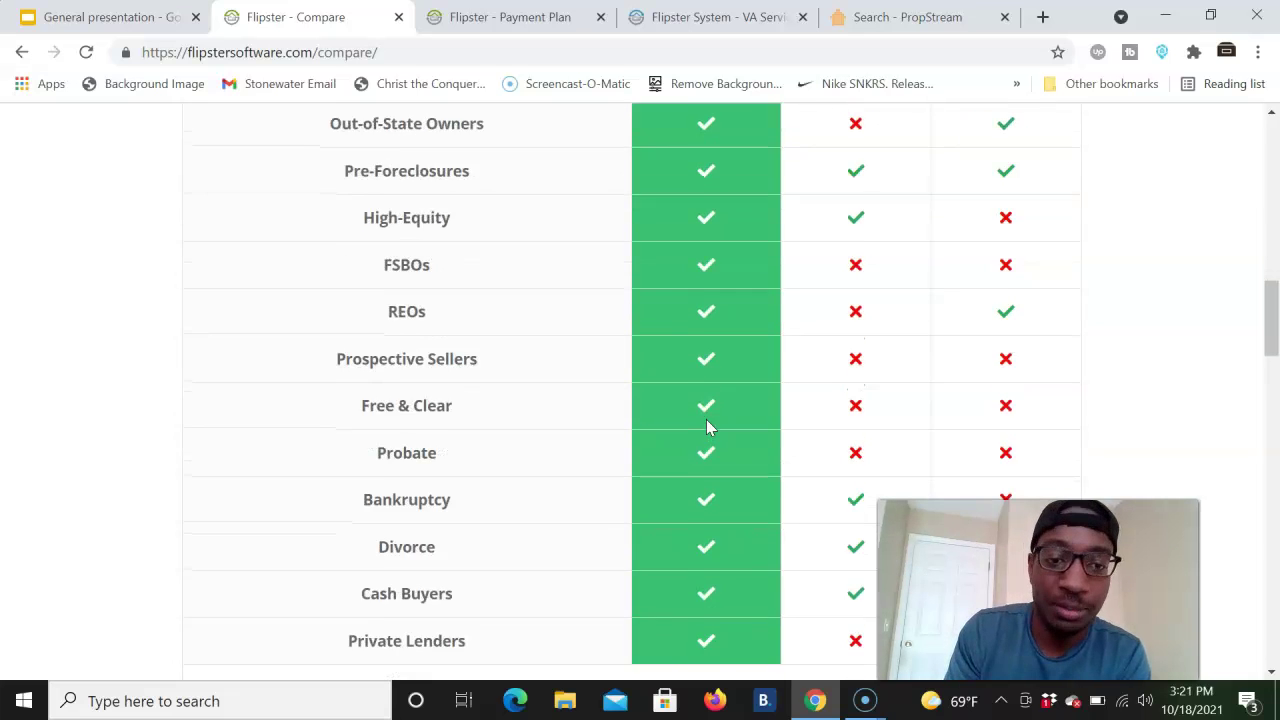
pyautogui.scroll(-9, 707, 427)
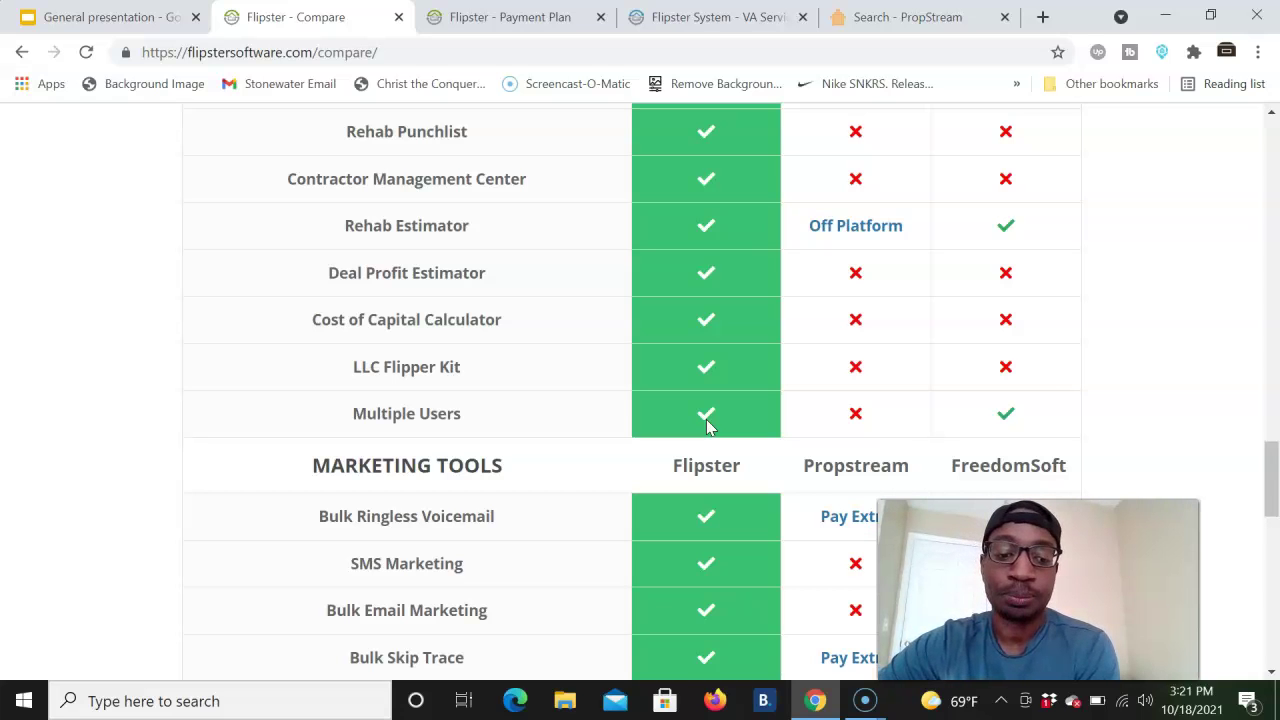
pyautogui.scroll(-1, 707, 425)
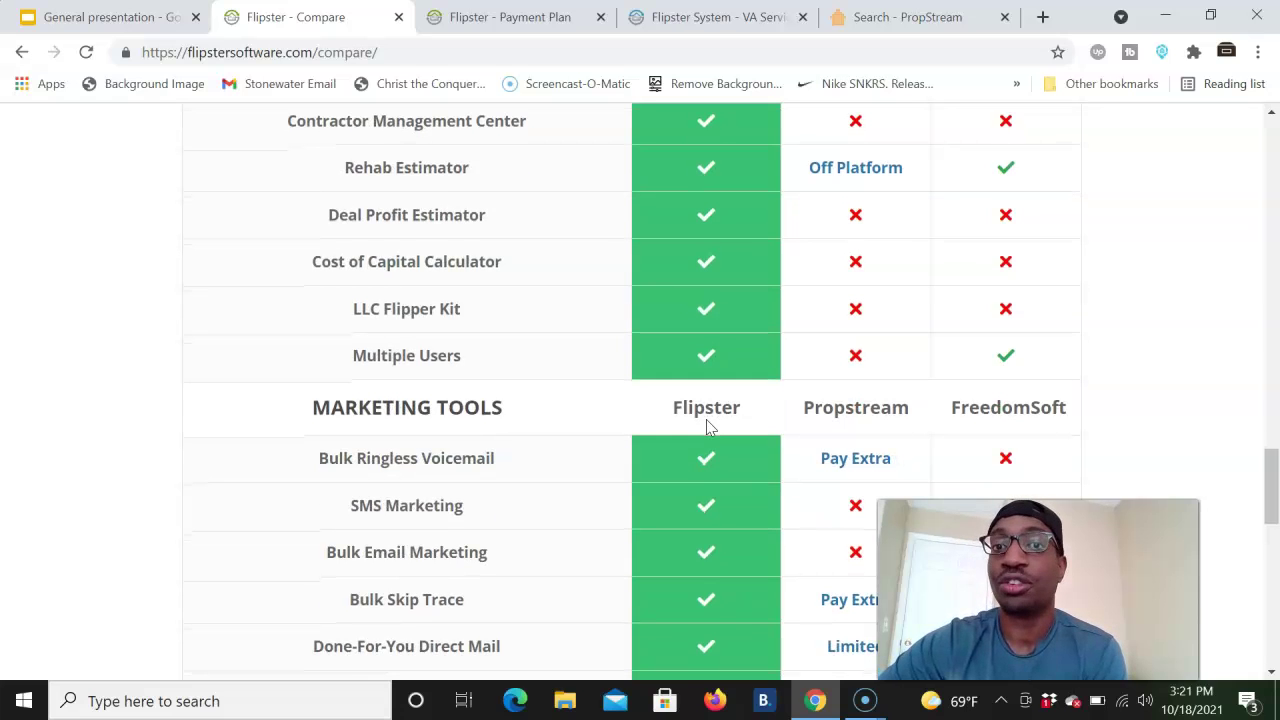
pyautogui.scroll(10, 707, 425)
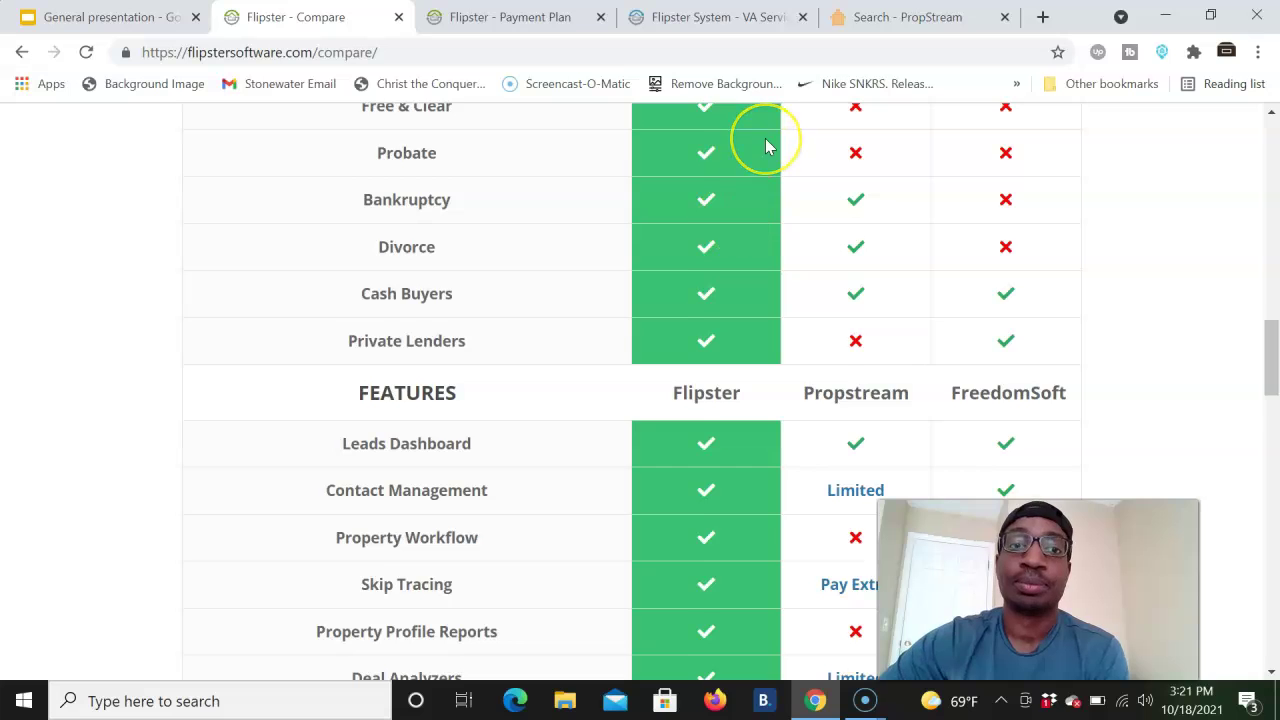
pyautogui.scroll(5, 766, 146)
pyautogui.scroll(1, 766, 146)
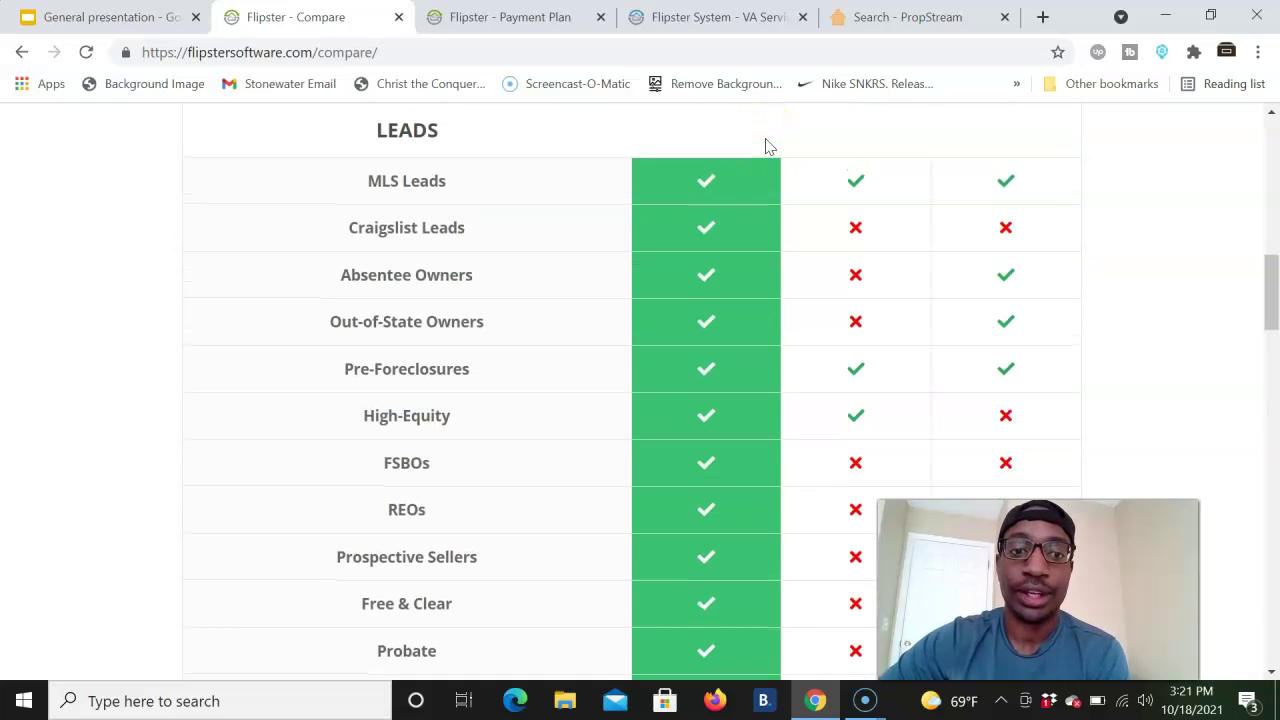
# - Open Flipster's Chattanooga, TN Lead Finder, scroll its filters, then switch to PropStream's Search Options
pyautogui.click(717, 17)
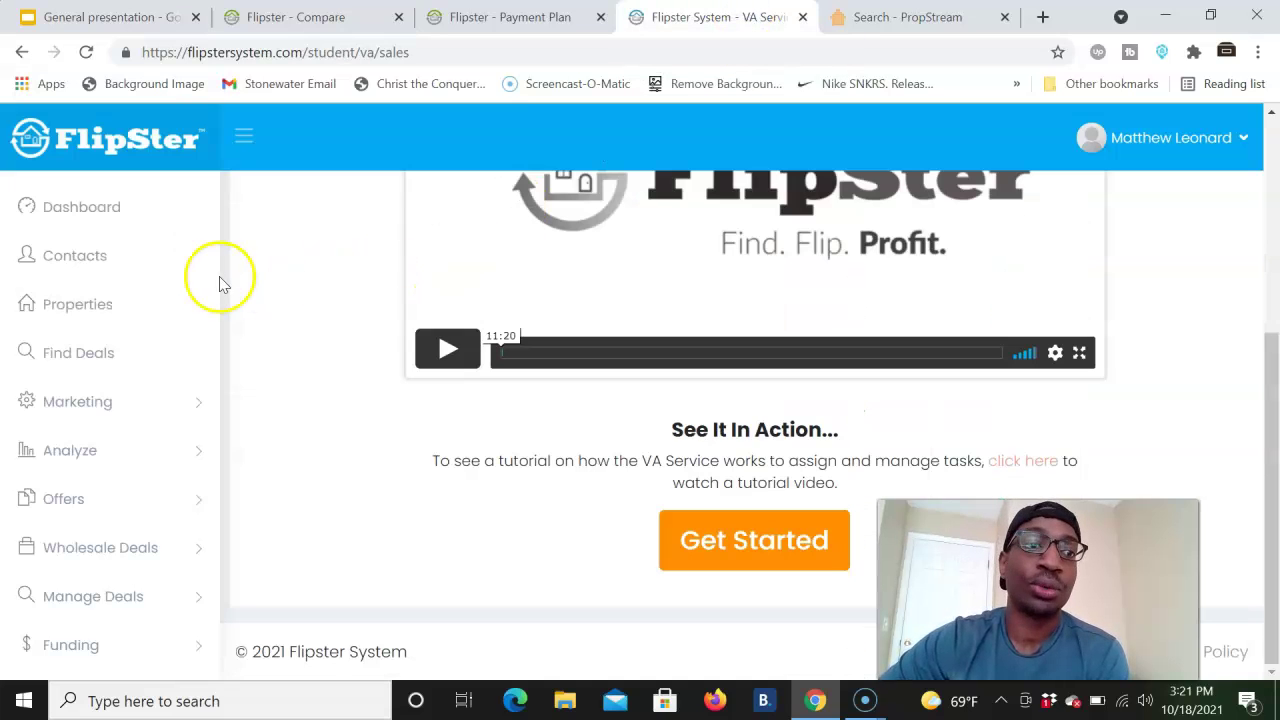
pyautogui.click(86, 352)
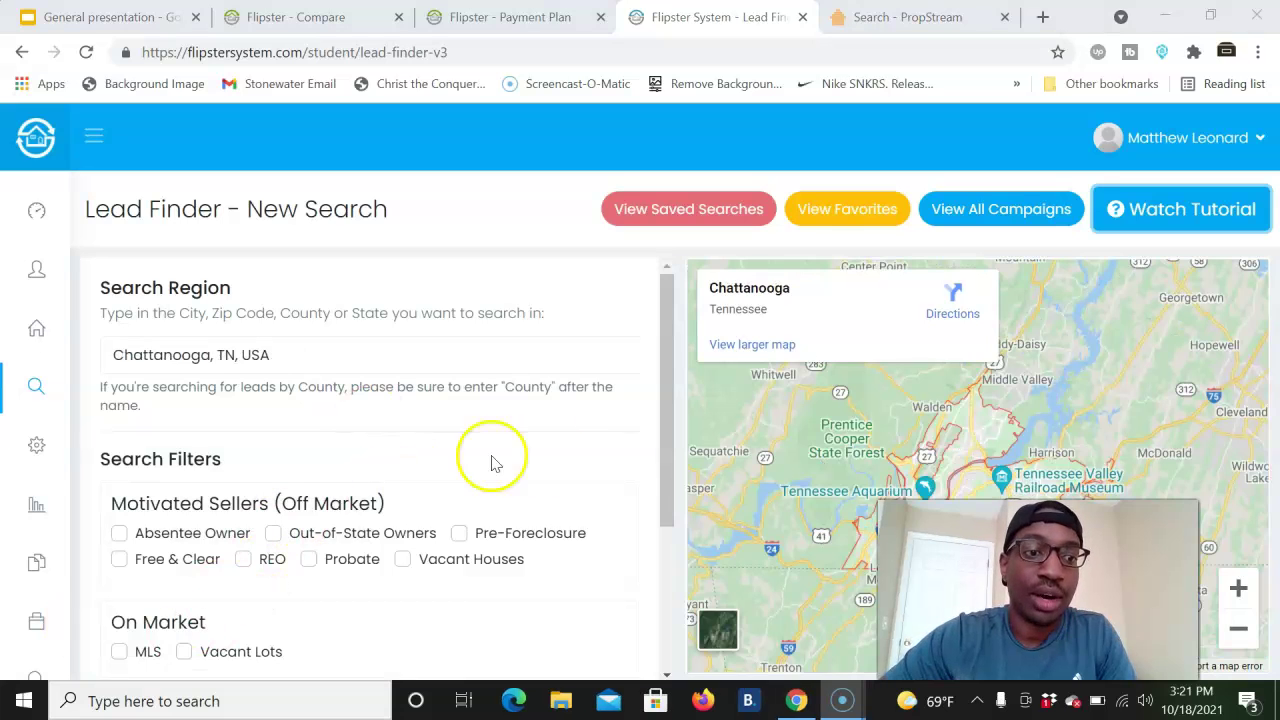
pyautogui.scroll(-2, 563, 485)
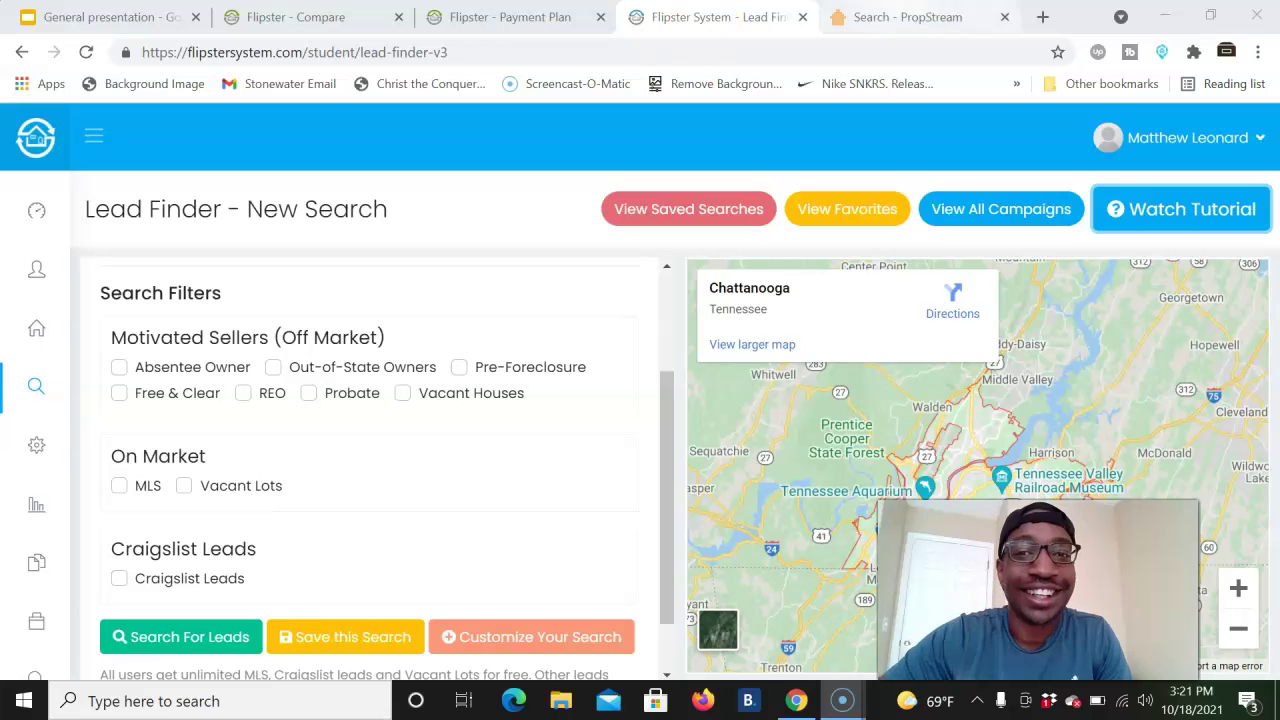
pyautogui.click(860, 17)
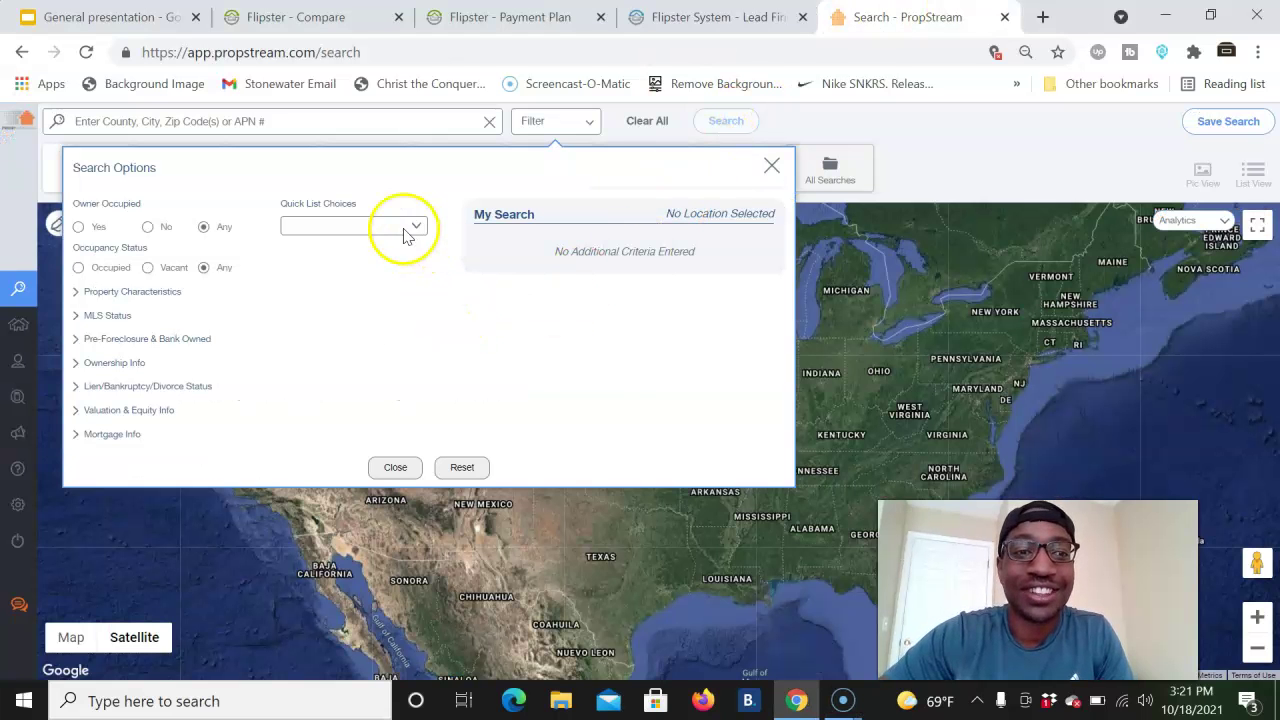
# - Expand and collapse Property Characteristics and Pre-Foreclosure, open and close Quick List Choices, then return to Flipster
pyautogui.click(143, 293)
pyautogui.click(143, 293)
pyautogui.click(143, 338)
pyautogui.click(143, 338)
pyautogui.click(362, 225)
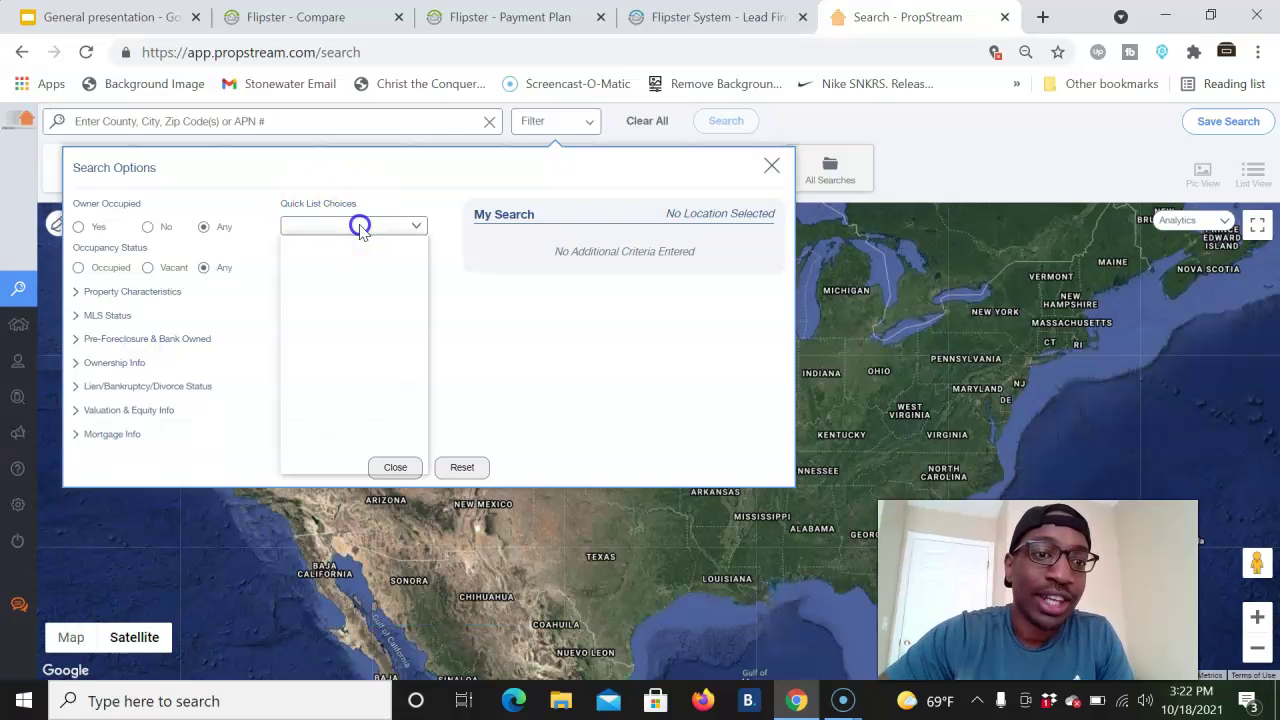
pyautogui.click(494, 362)
pyautogui.click(715, 17)
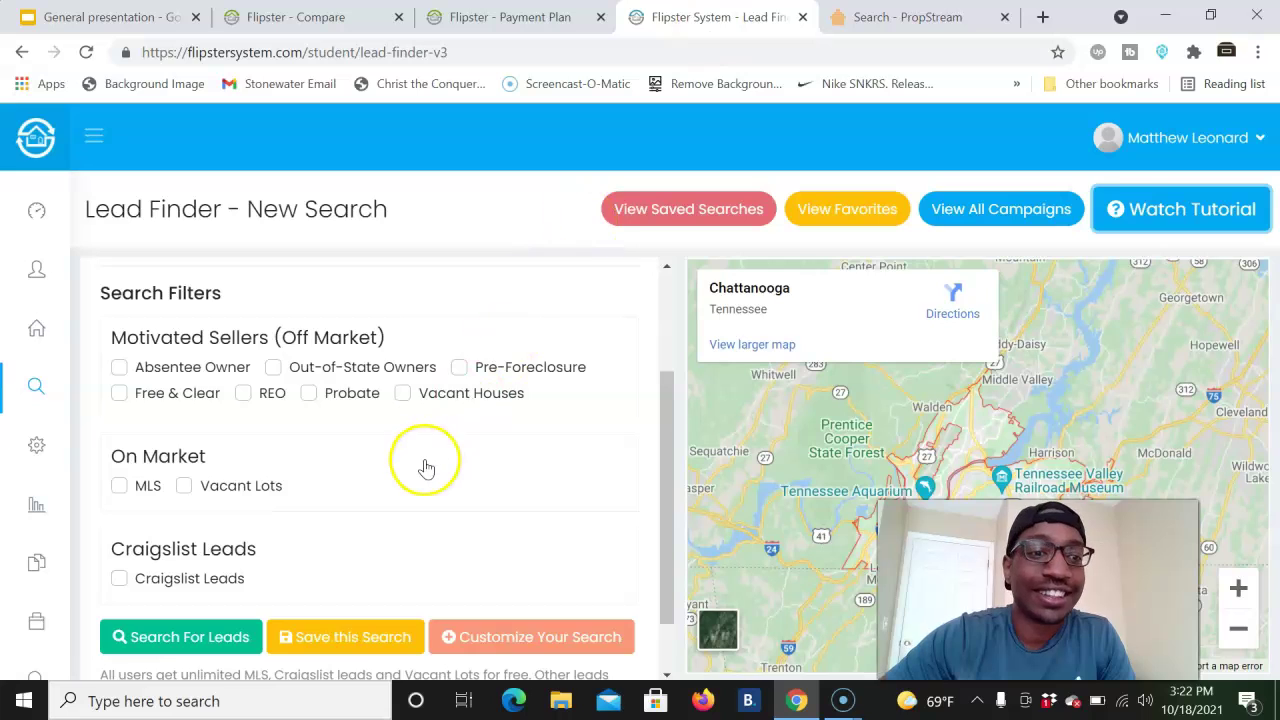
# - Open the Customize Your Search off-market filters in the Chattanooga Lead Finder
pyautogui.scroll(-1, 426, 467)
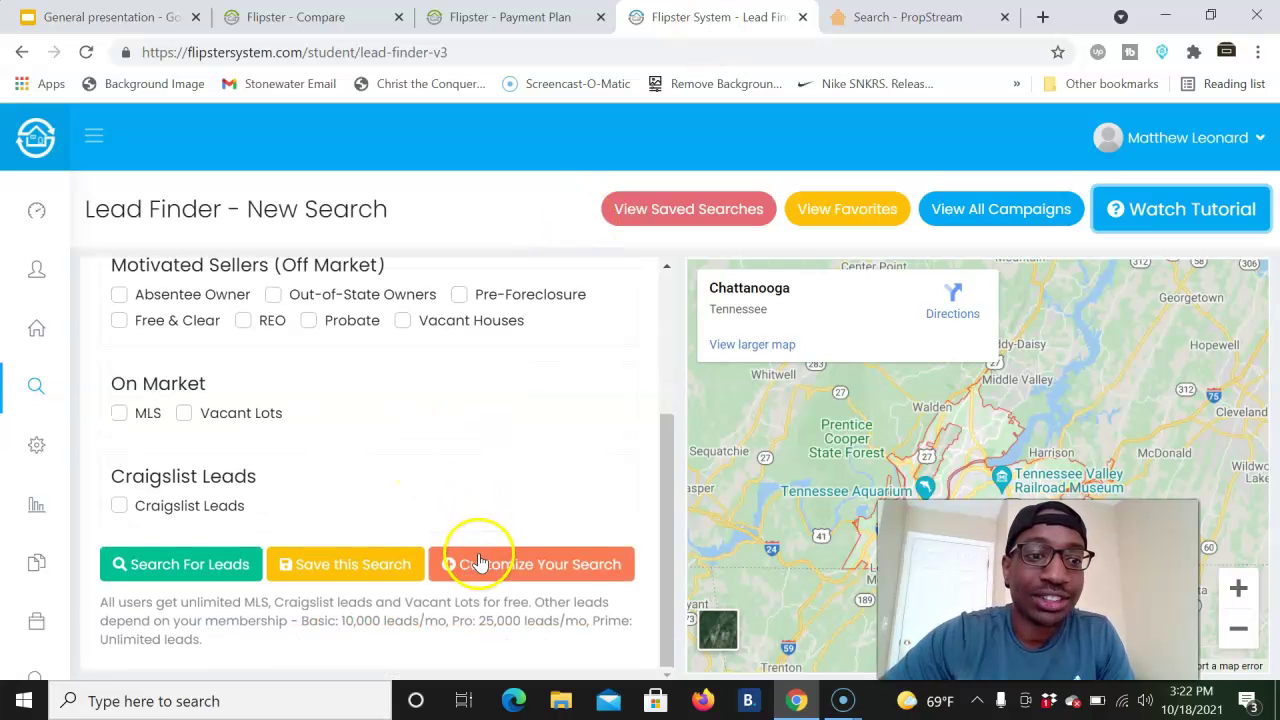
pyautogui.scroll(3, 391, 451)
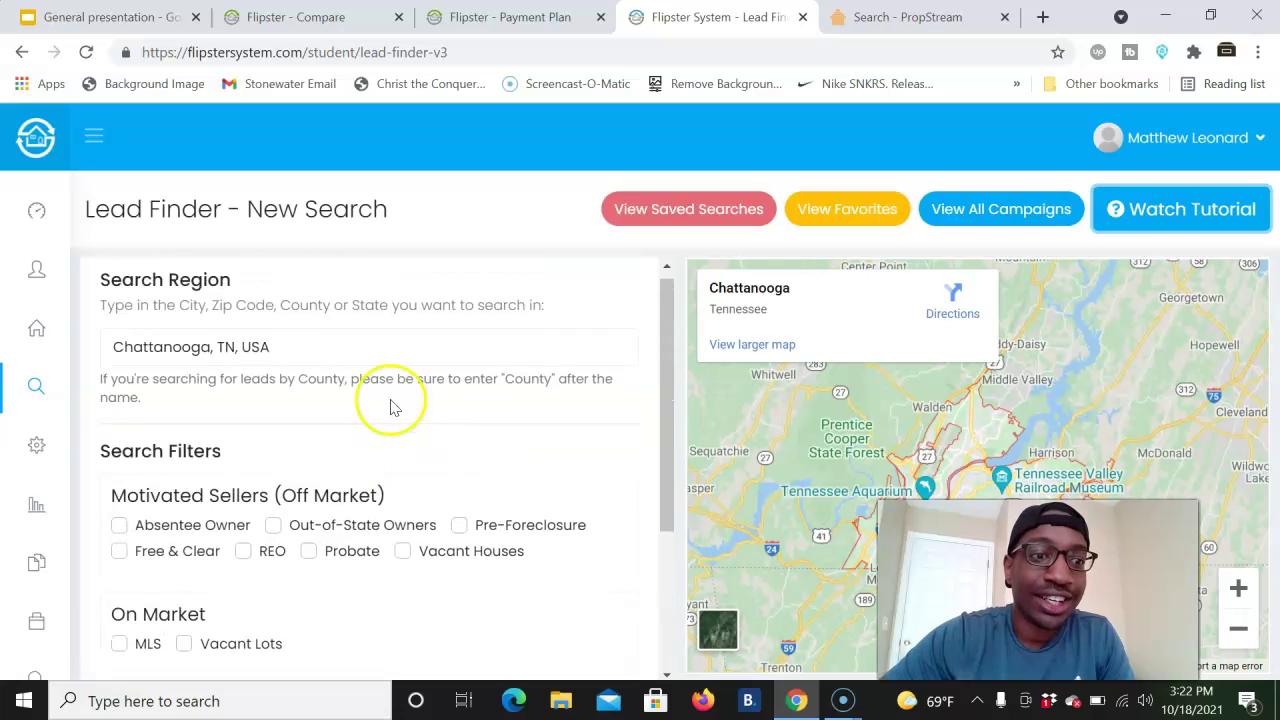
pyautogui.scroll(-3, 391, 406)
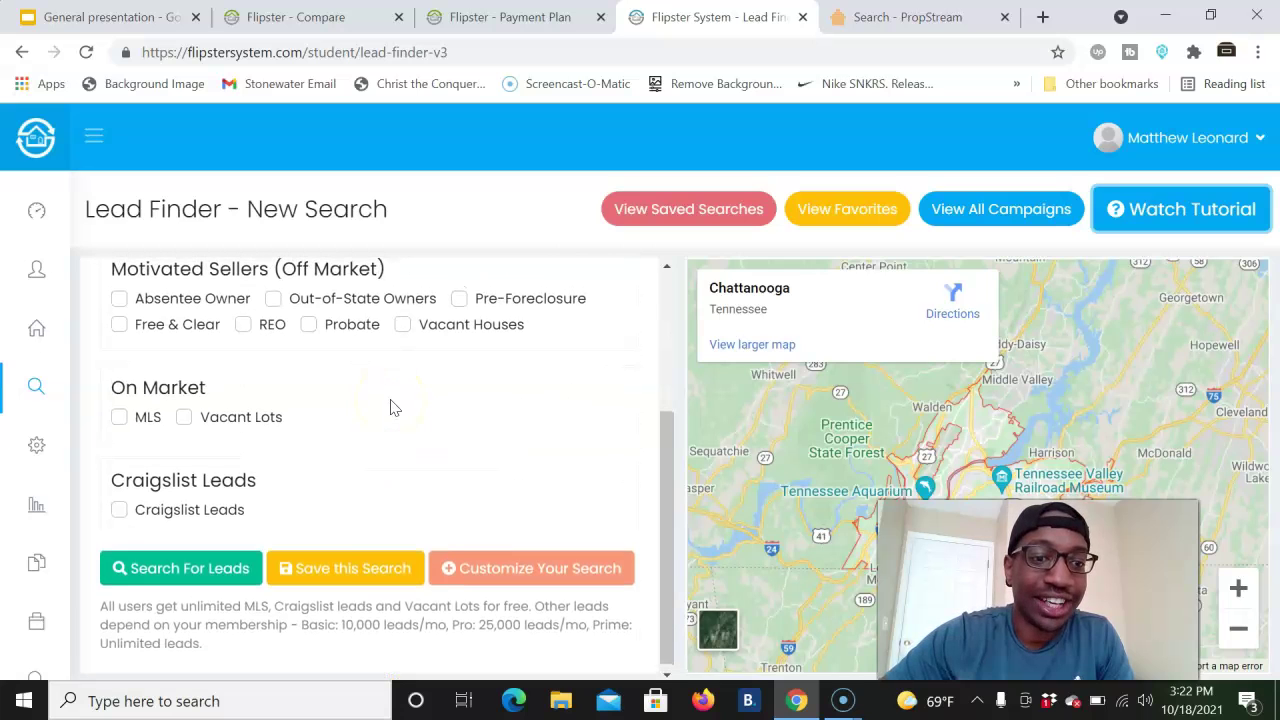
pyautogui.click(466, 565)
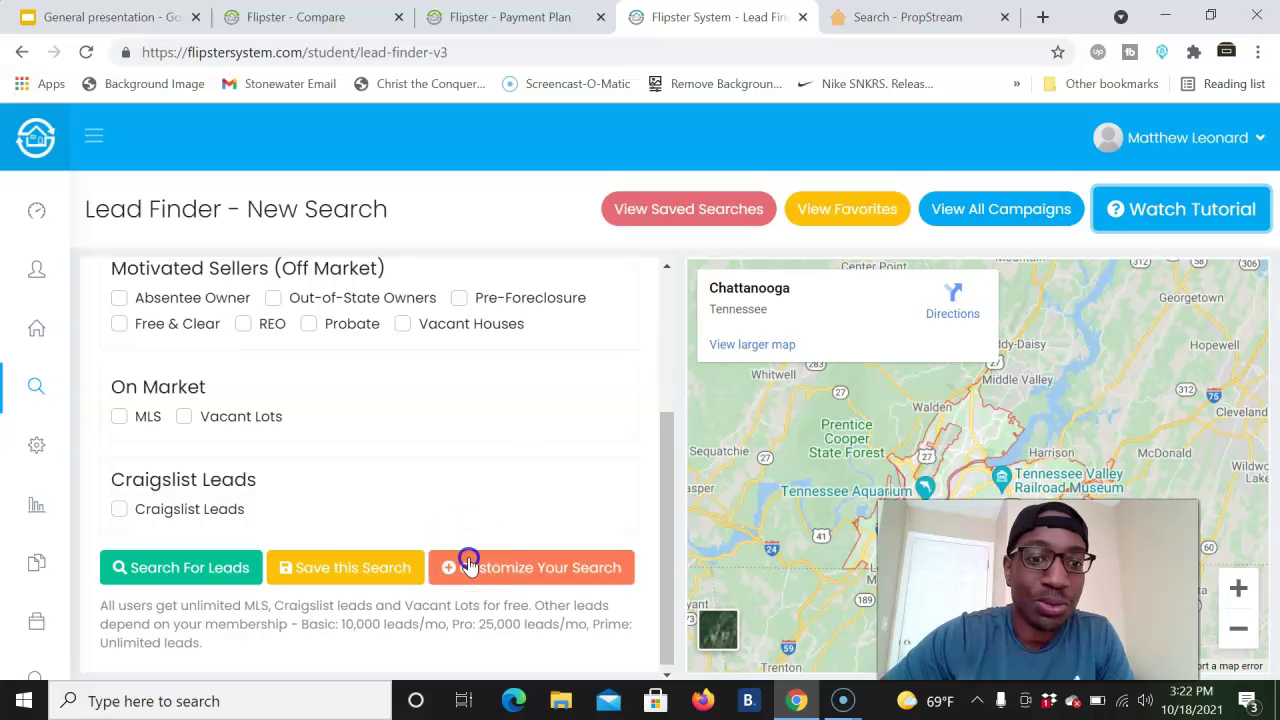
pyautogui.scroll(-3, 409, 514)
pyautogui.scroll(-1, 406, 517)
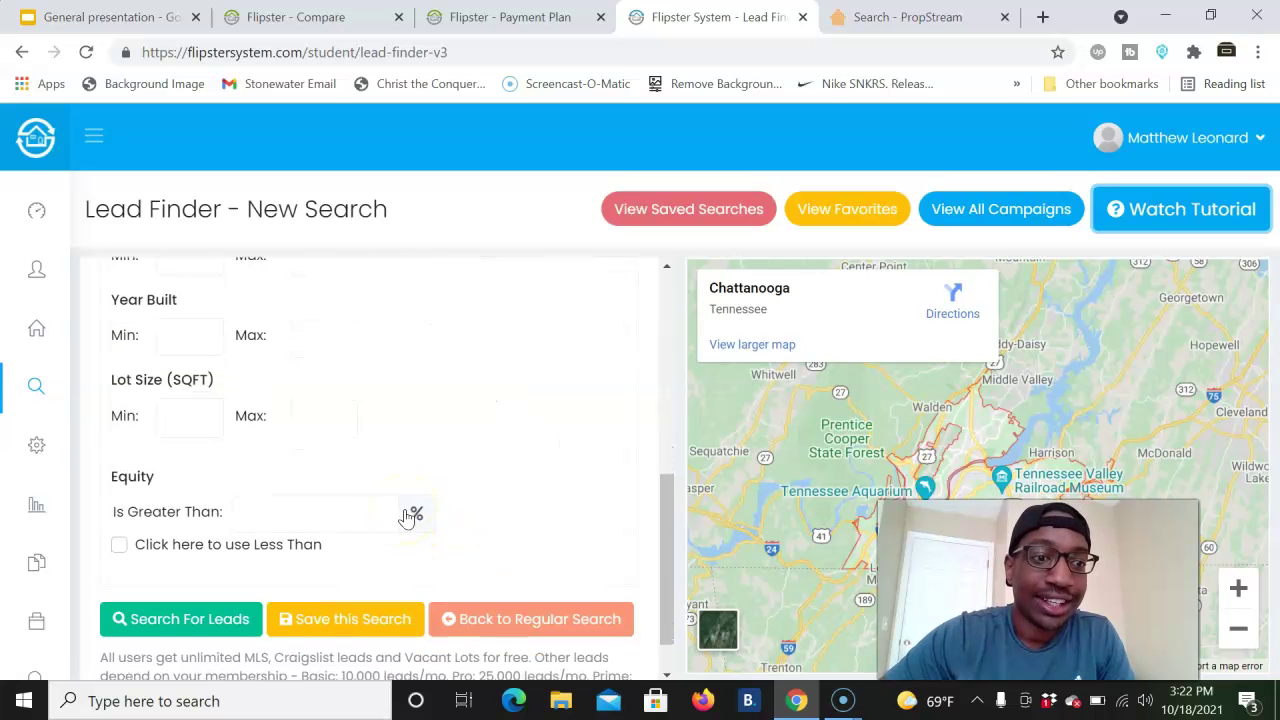
pyautogui.scroll(5, 408, 517)
pyautogui.scroll(-2, 408, 517)
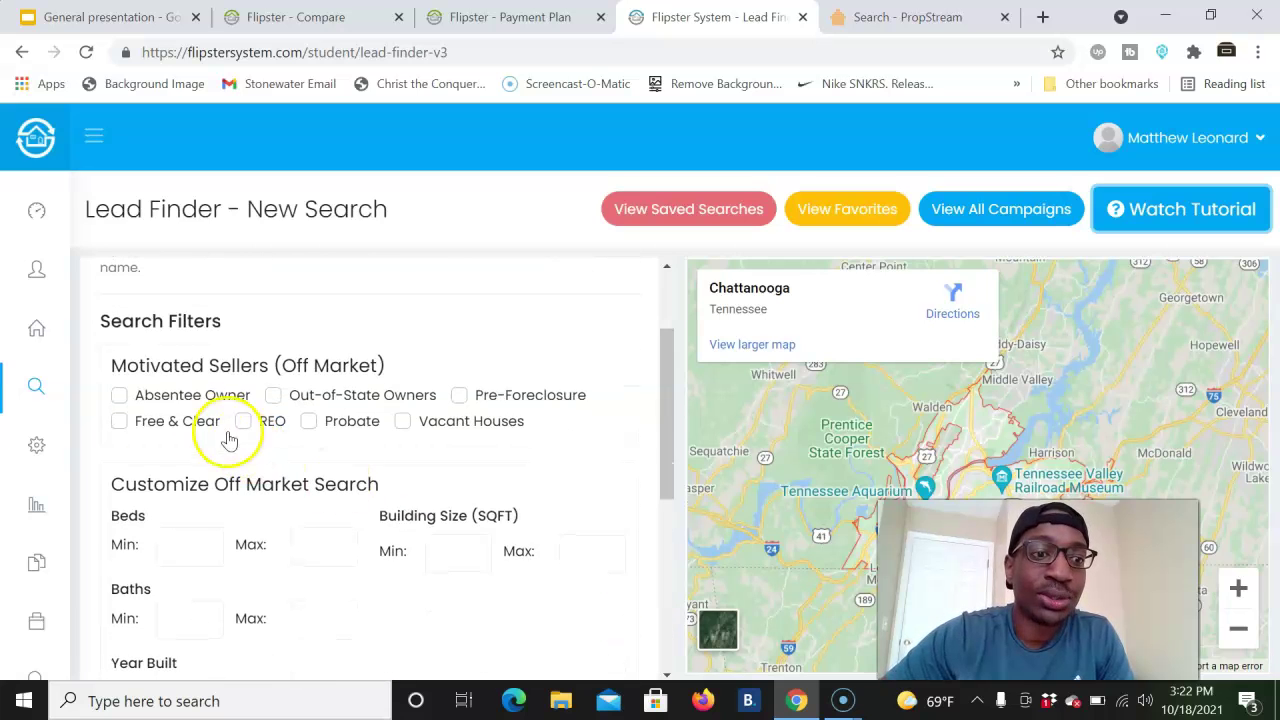
# - Tick Absentee Owner and set Equity Is Greater Than to 50%
pyautogui.click(172, 404)
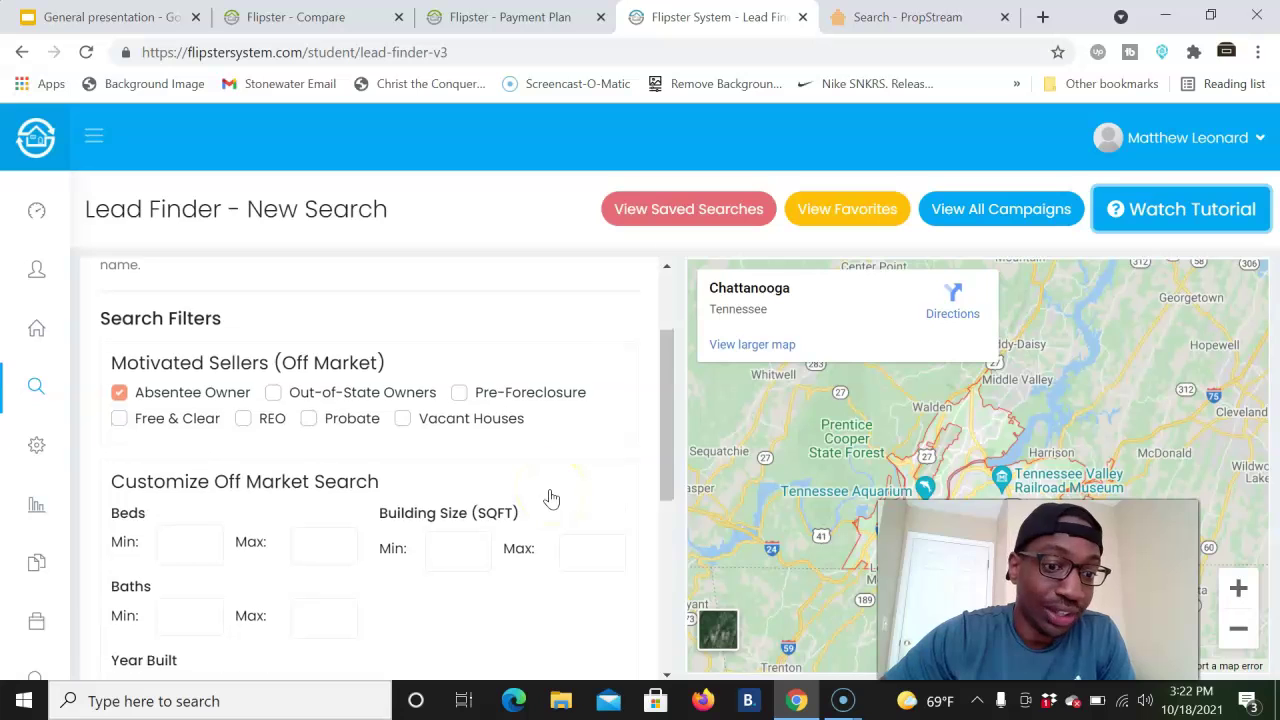
pyautogui.scroll(-3, 551, 498)
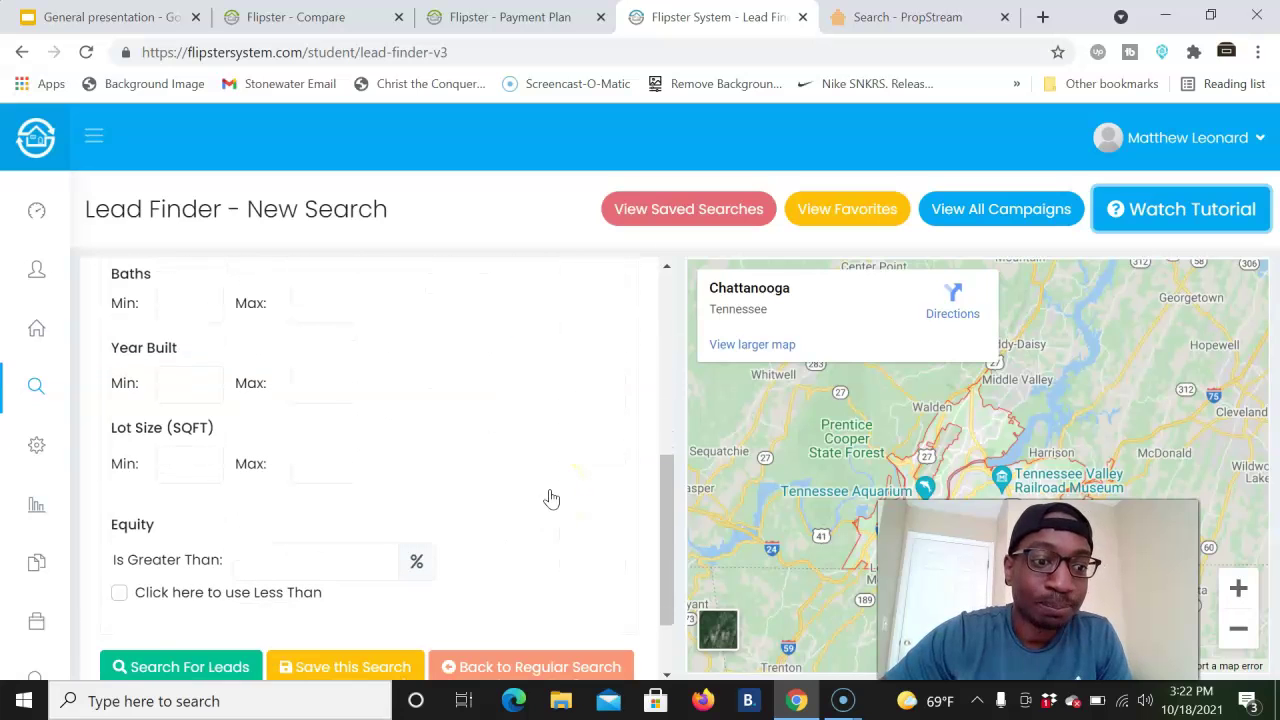
pyautogui.click(317, 570)
pyautogui.write('50')
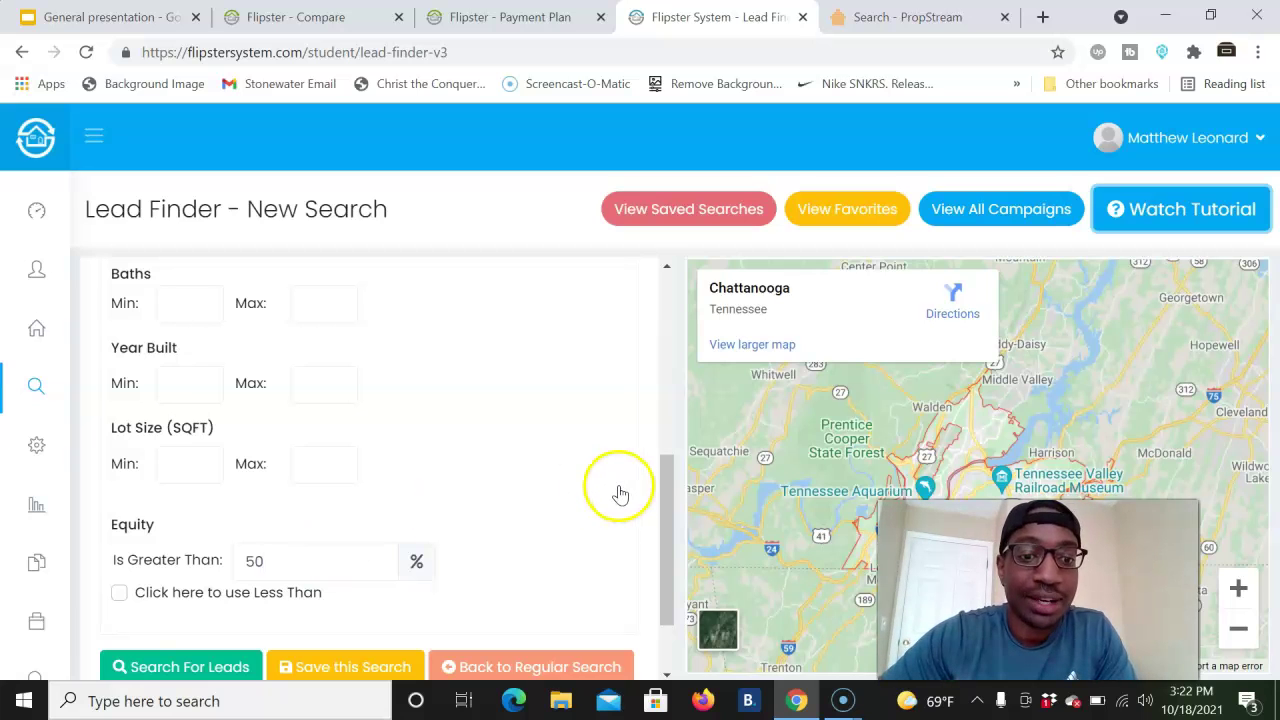
pyautogui.scroll(-2, 547, 497)
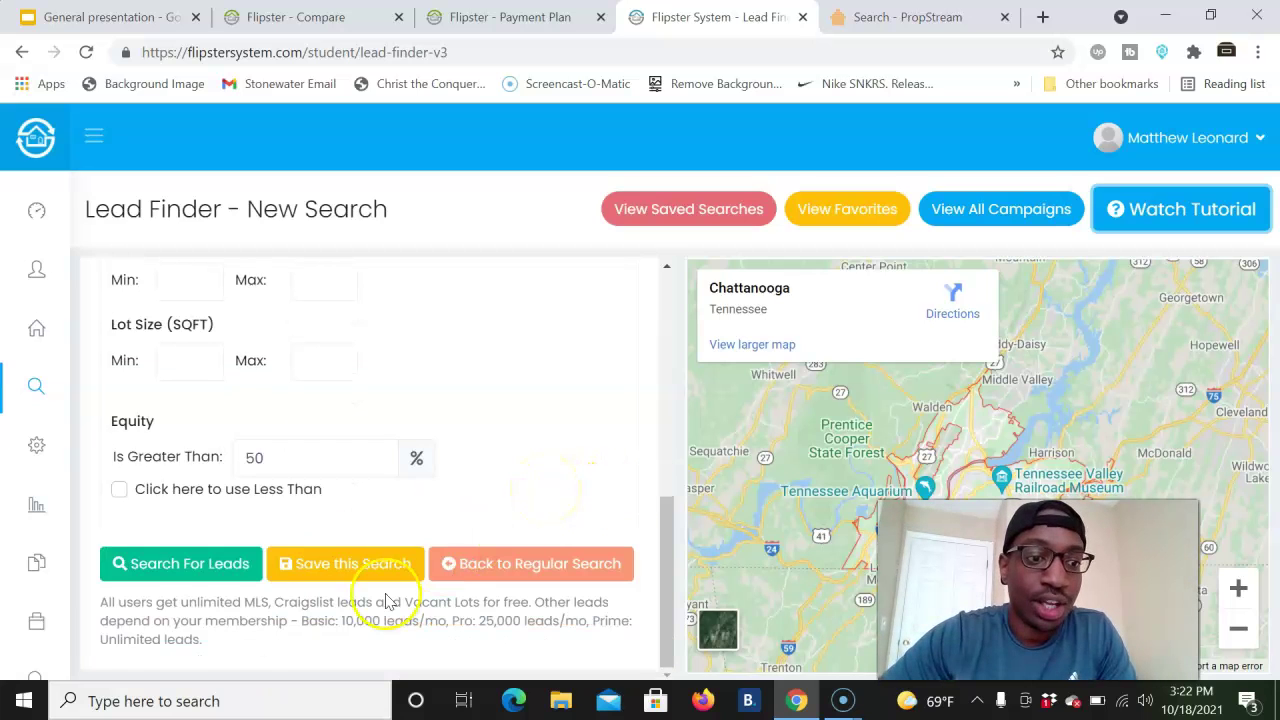
# - Run Flipster's lead search, returning 153 matching leads, then switch to PropStream's Chattanooga results
pyautogui.click(167, 576)
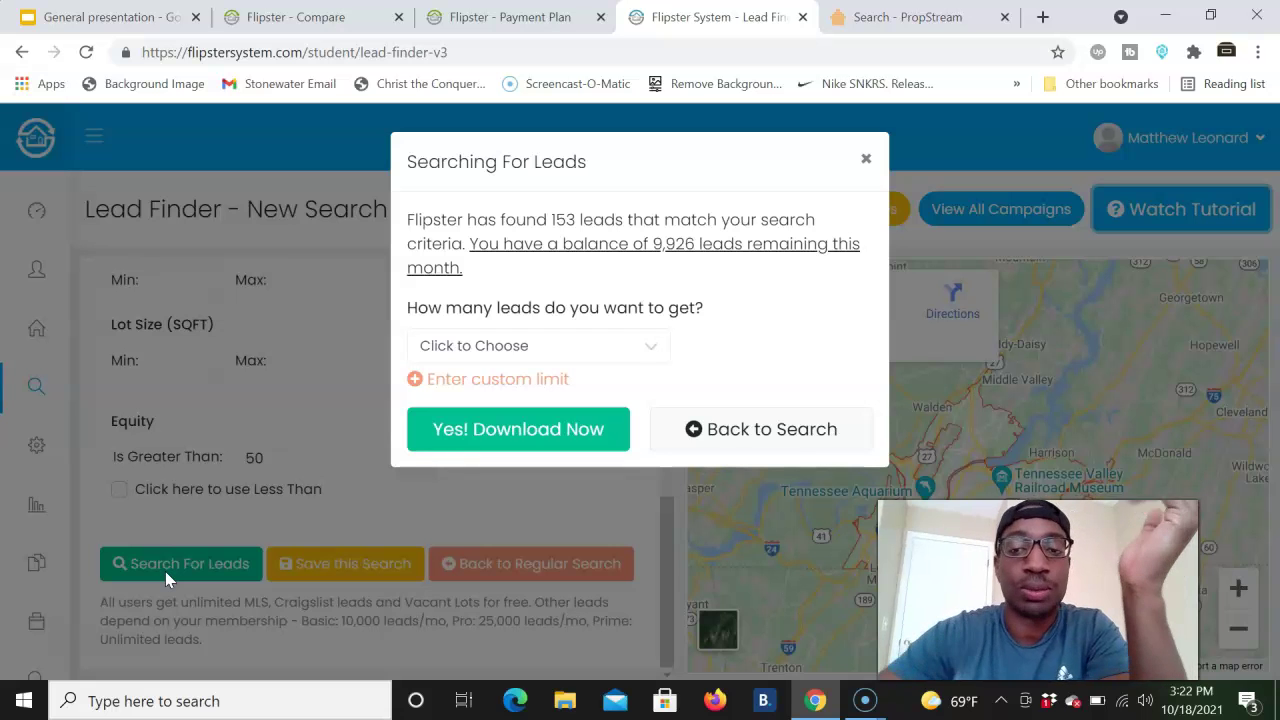
pyautogui.click(903, 18)
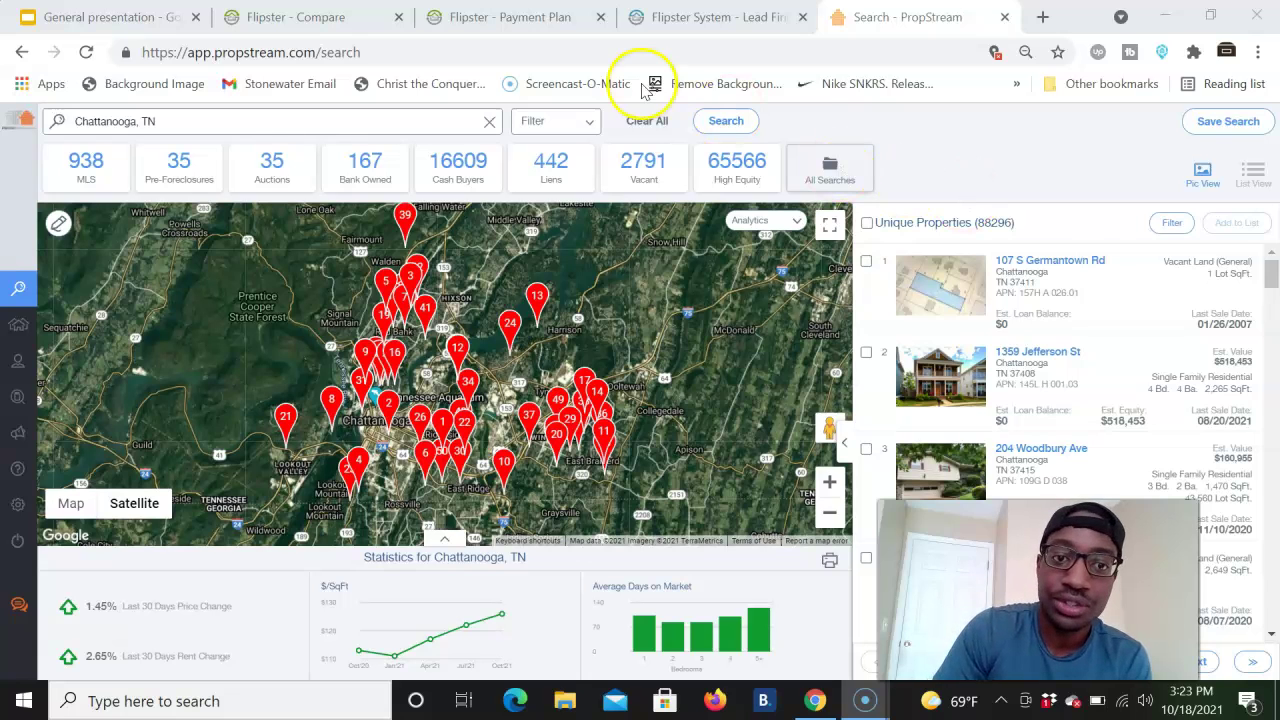
# - In PropStream's search options, set Owner Occupied to No
pyautogui.click(571, 126)
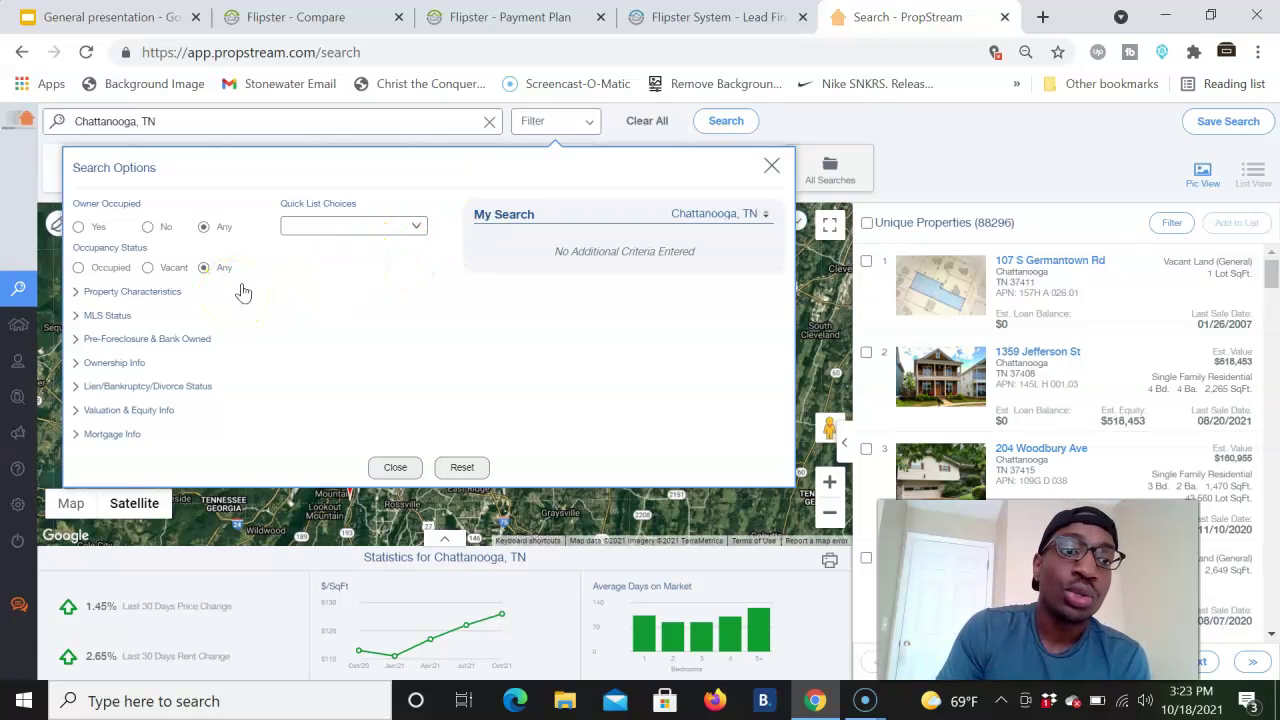
pyautogui.click(310, 226)
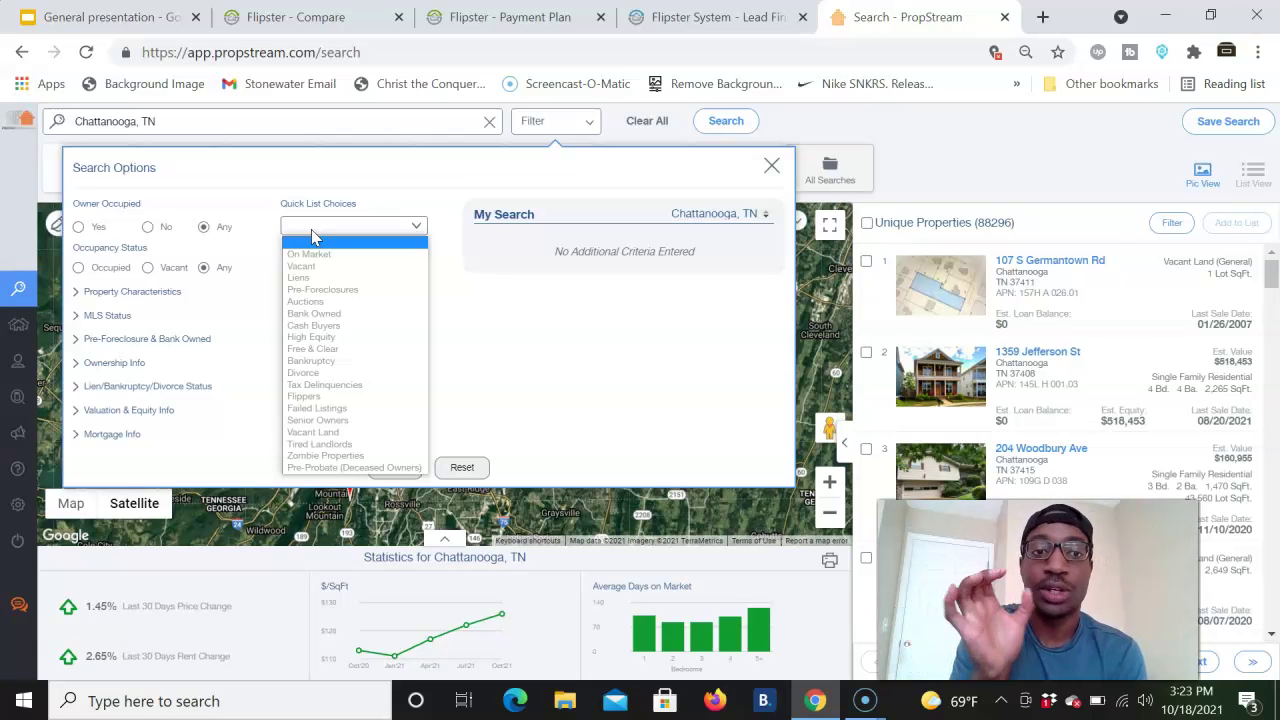
pyautogui.click(523, 294)
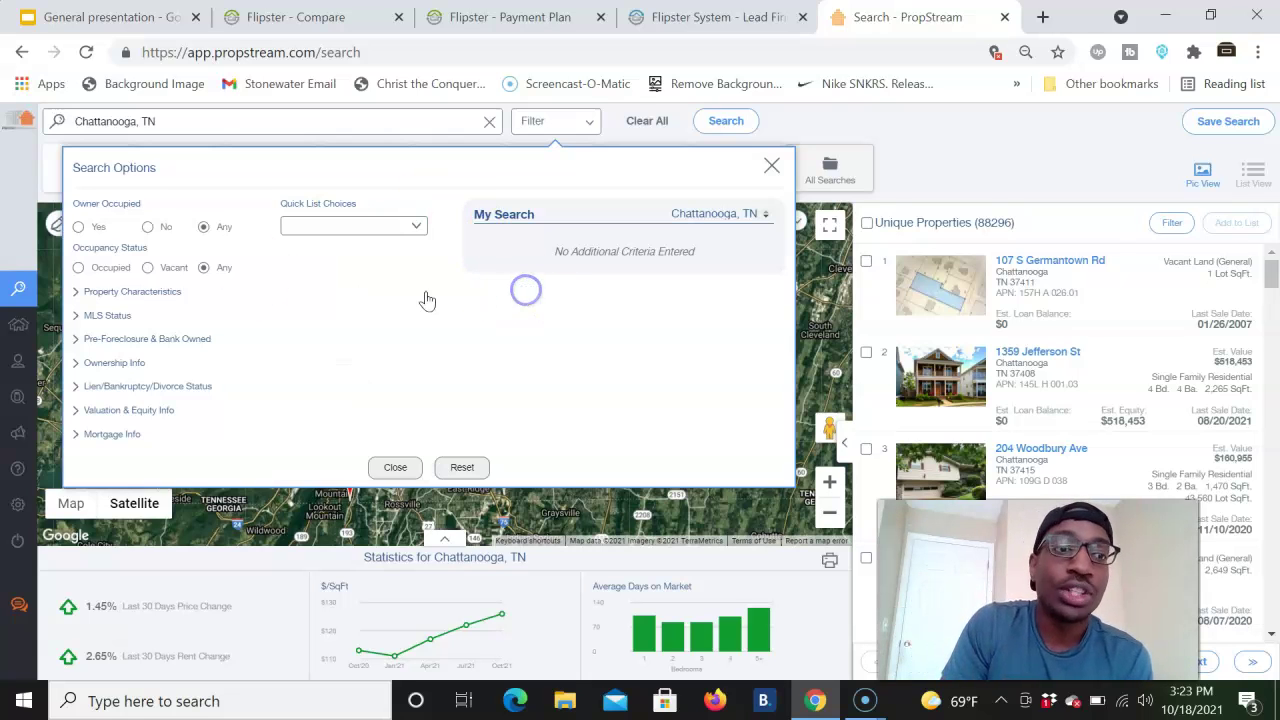
pyautogui.click(148, 228)
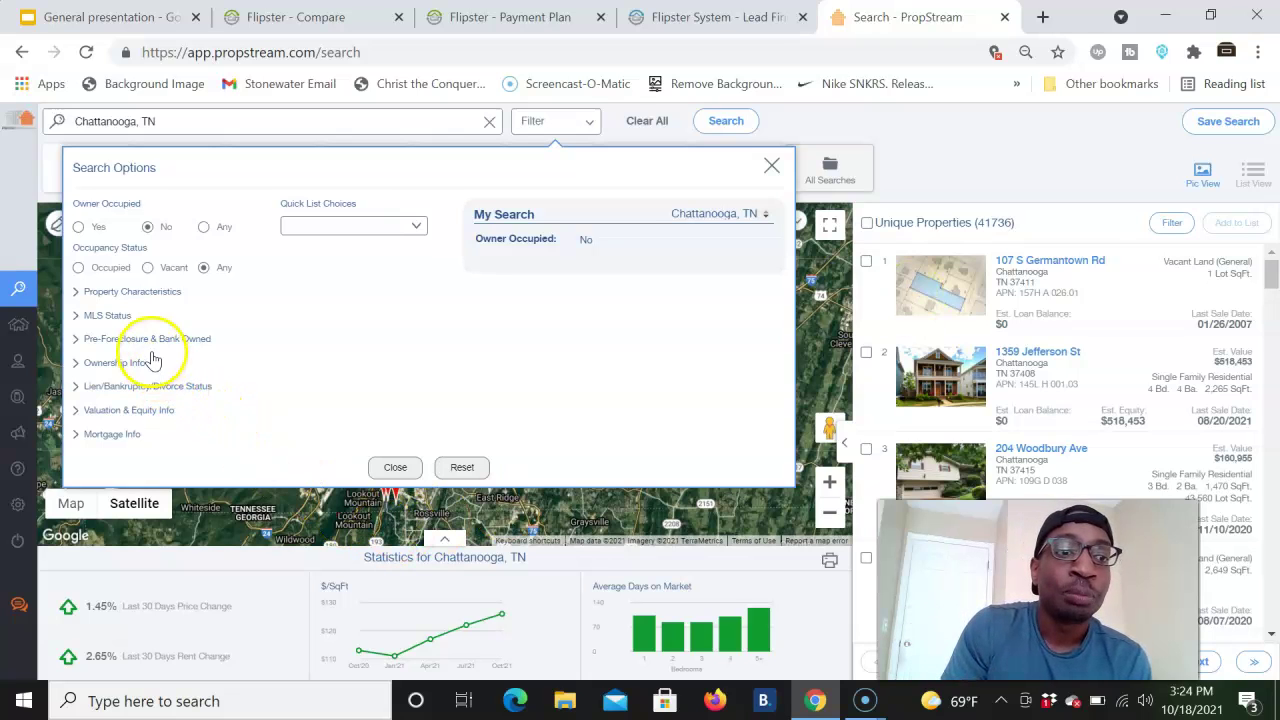
pyautogui.click(118, 362)
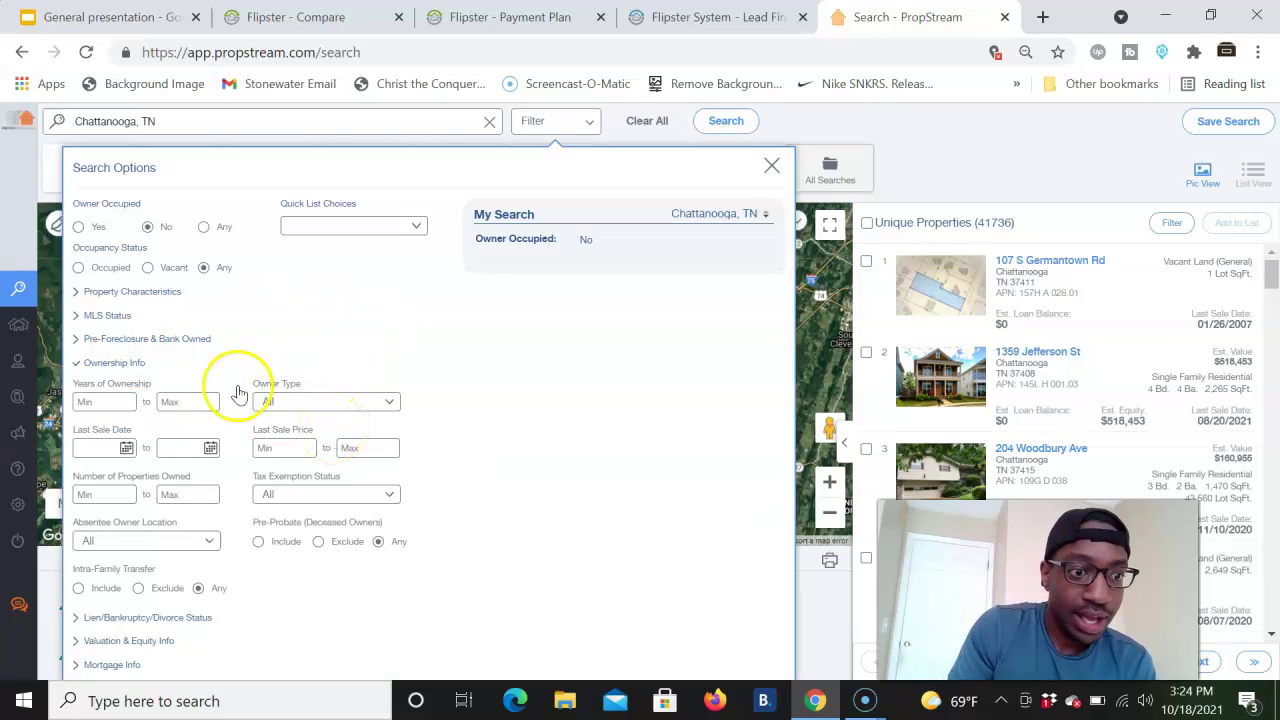
pyautogui.click(128, 363)
# - Set Estimated Equity % minimum to 50 and close the options, leaving 34,984 properties
pyautogui.click(151, 409)
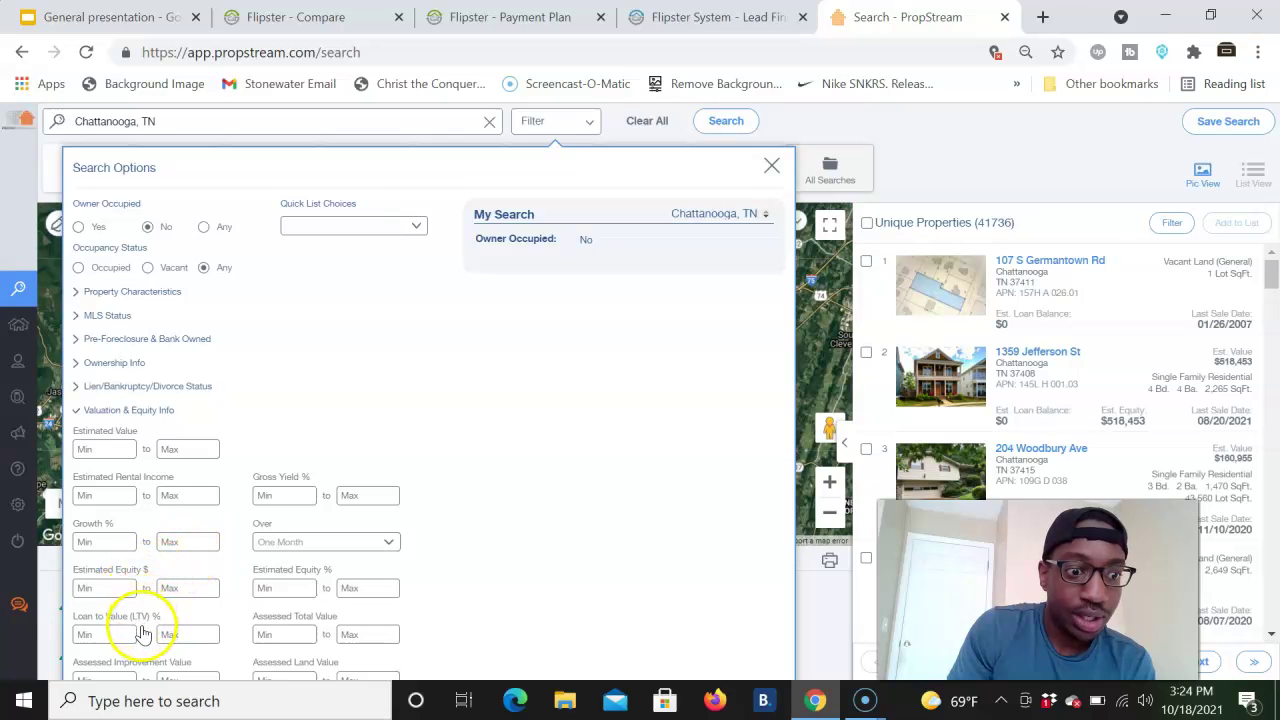
pyautogui.click(275, 590)
pyautogui.write('5')
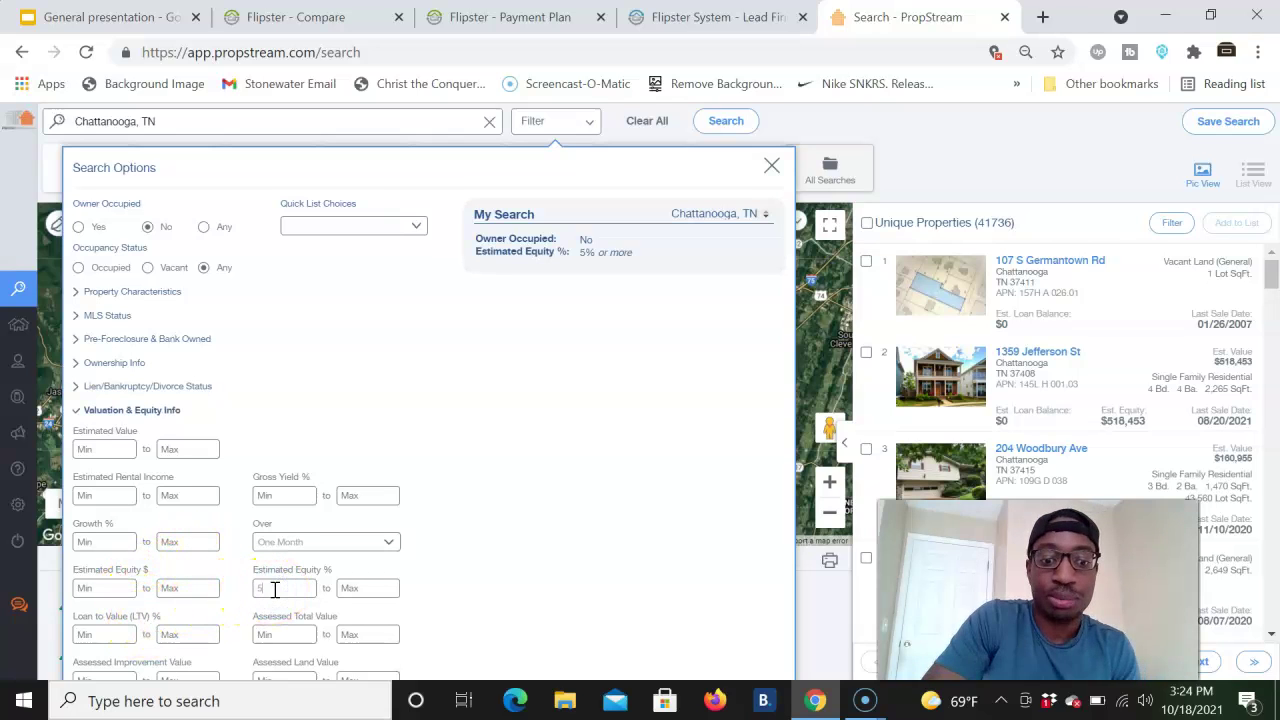
pyautogui.write('0')
pyautogui.click(733, 400)
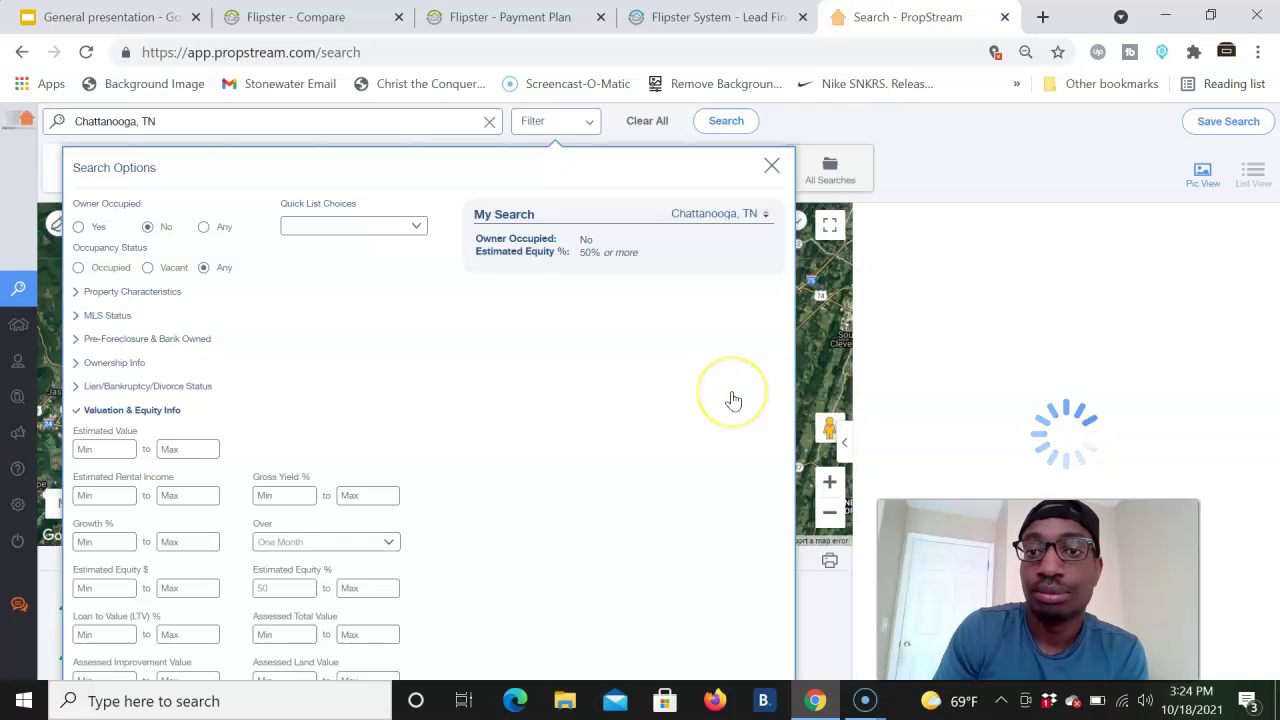
pyautogui.click(771, 165)
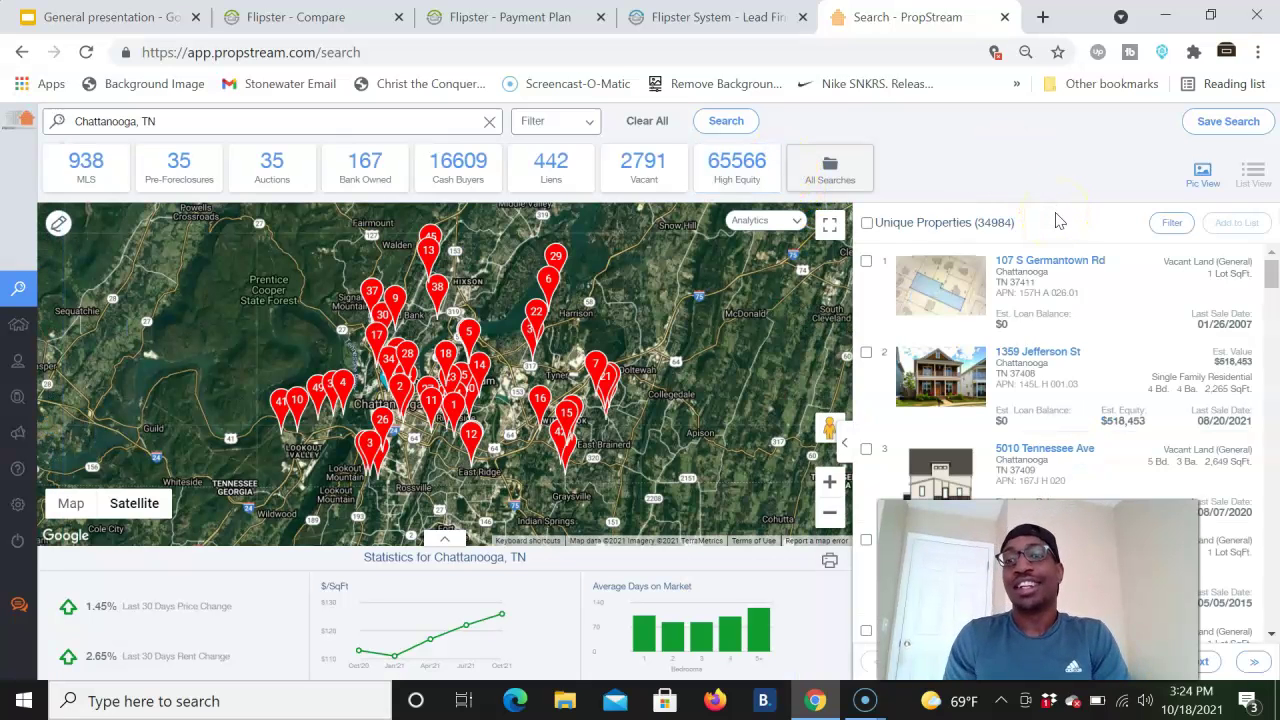
# - Reopen PropStream's Search Options showing Owner Occupied: No and Estimated Equity 50% or more
pyautogui.click(1007, 224)
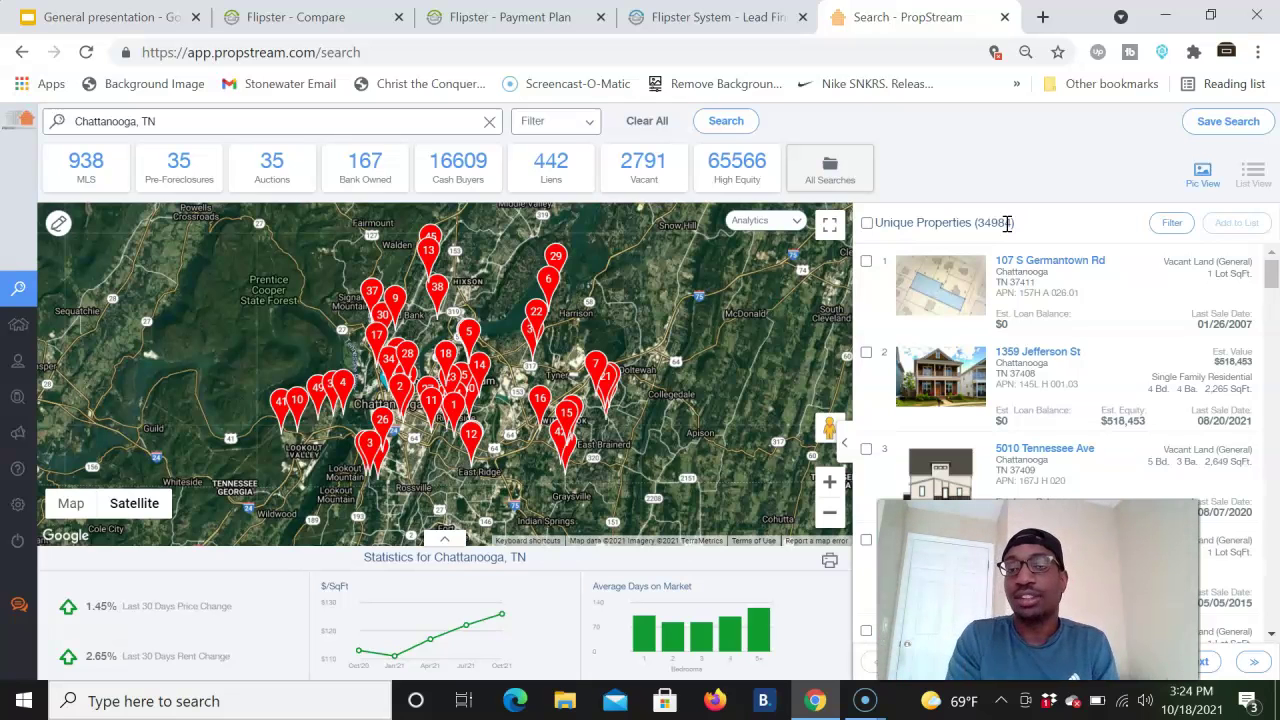
pyautogui.click(566, 122)
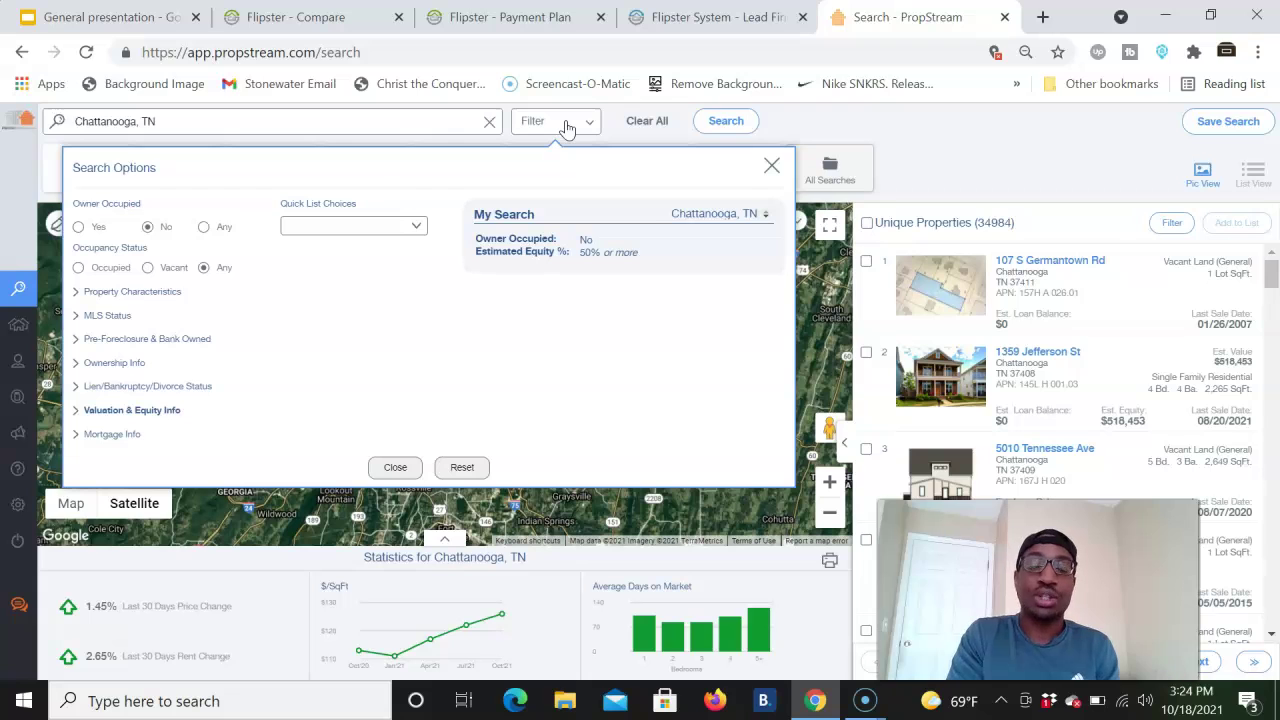
# - Limit the PropStream search to off-market properties (On Market: No)
pyautogui.click(110, 315)
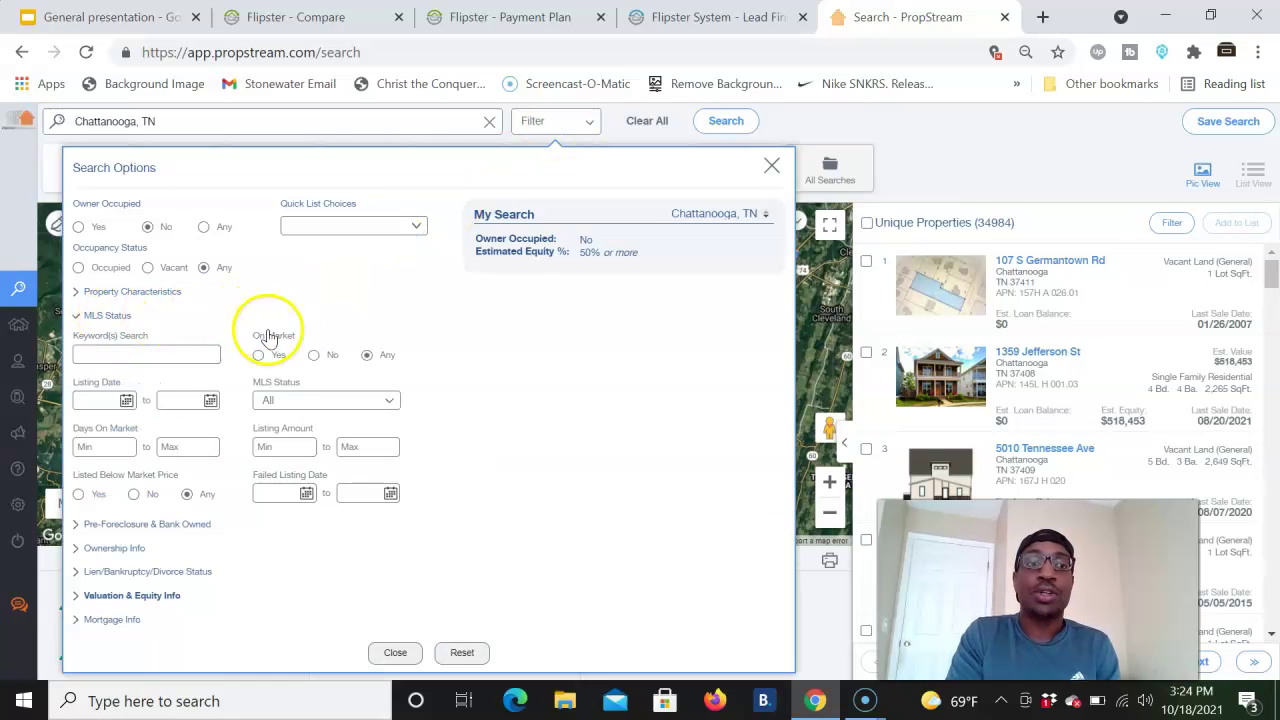
pyautogui.click(315, 355)
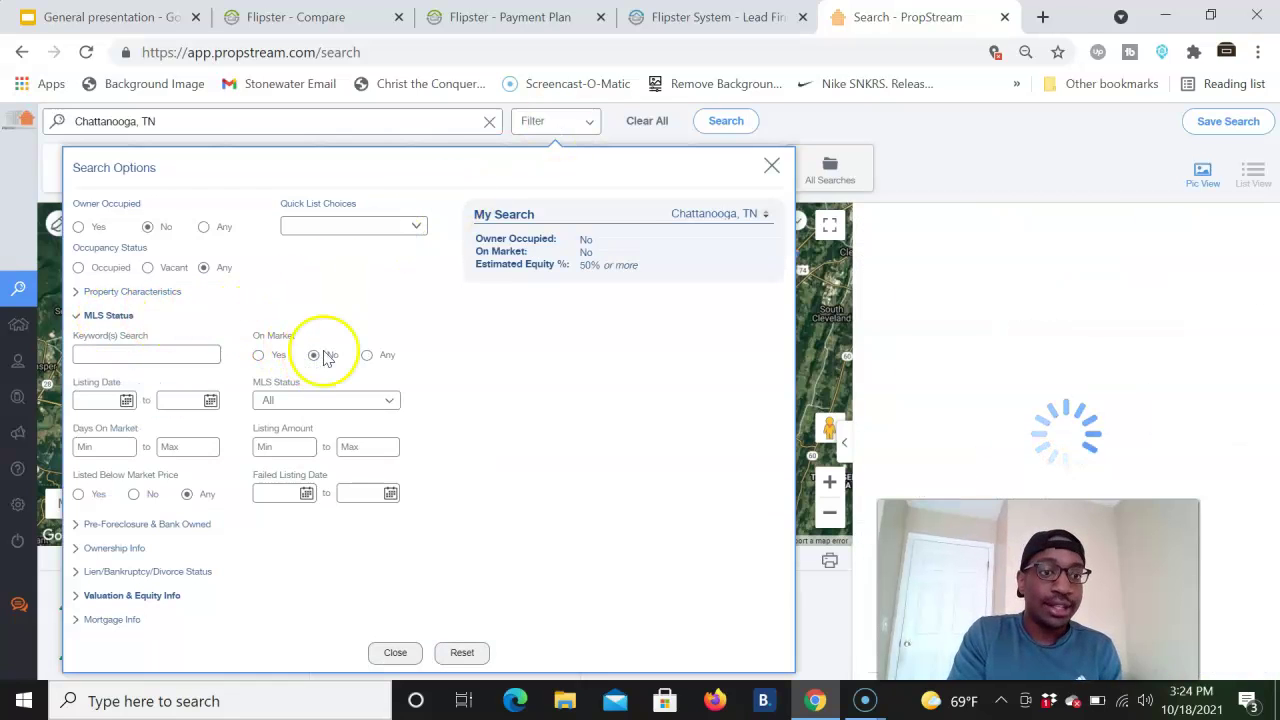
pyautogui.click(110, 315)
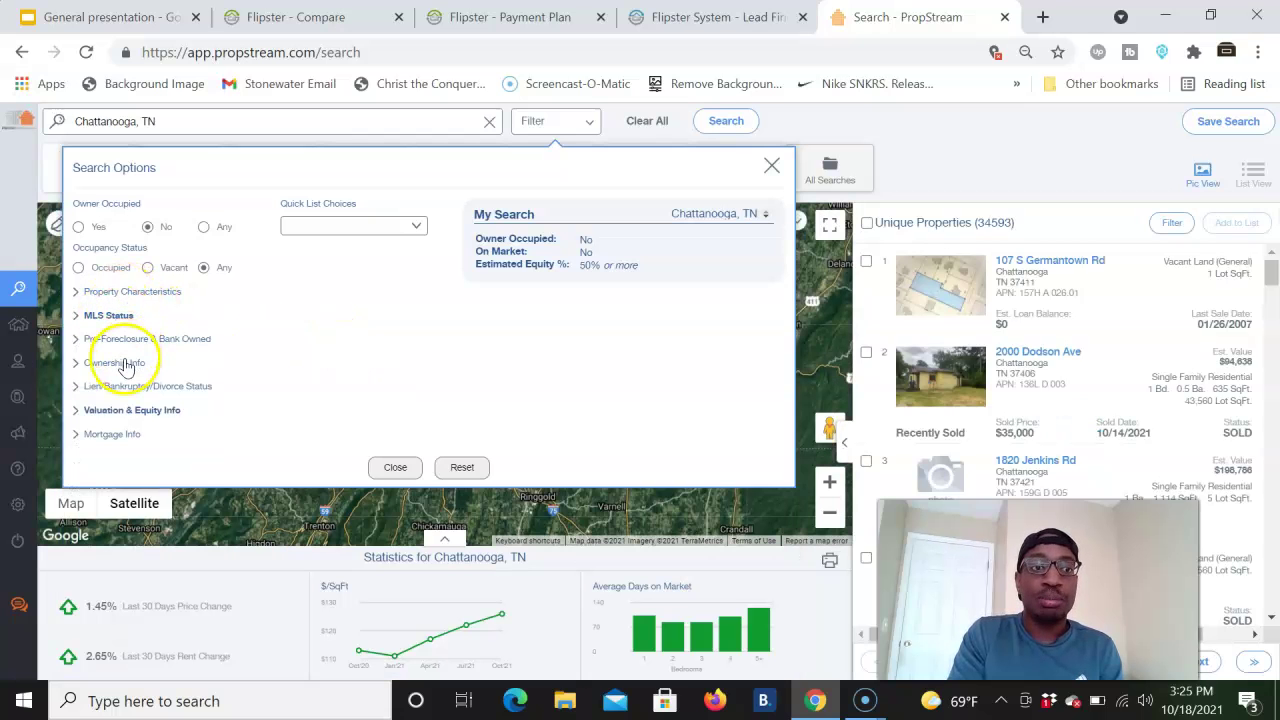
# - Require 7+ years of ownership including unknown sale dates, and Vacant occupancy status
pyautogui.click(118, 363)
pyautogui.click(115, 401)
pyautogui.write('7')
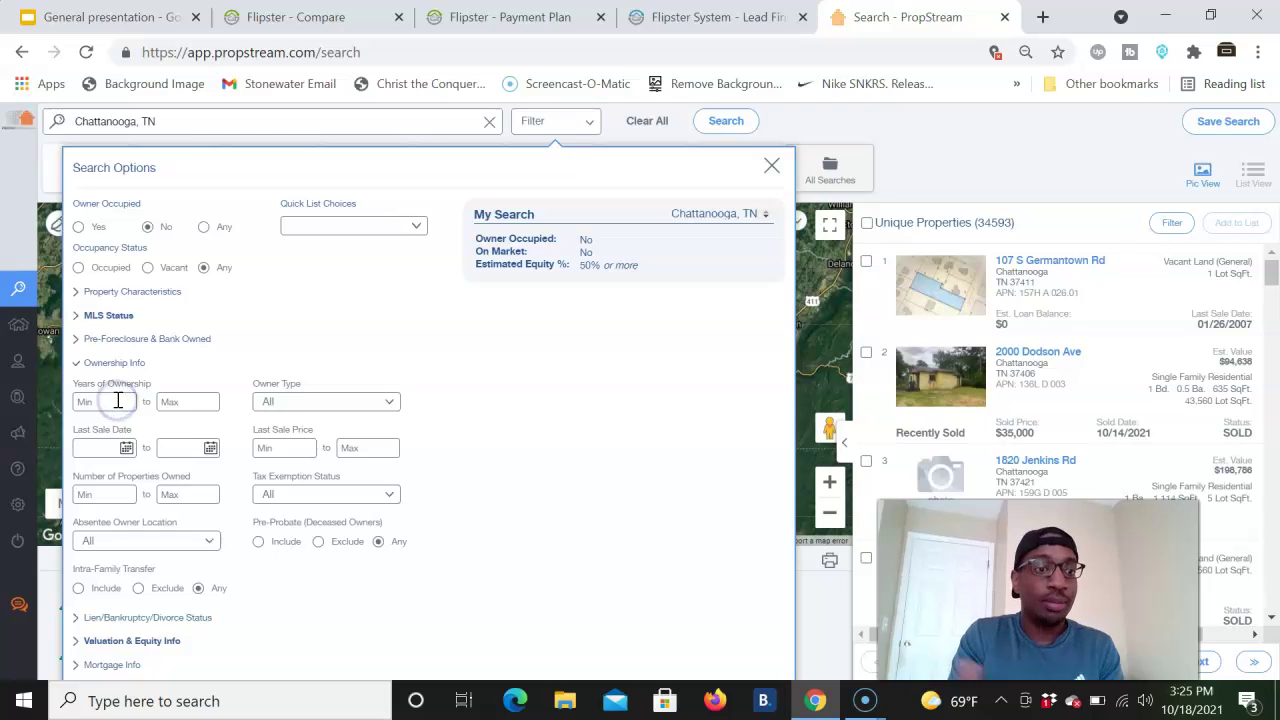
pyautogui.click(503, 392)
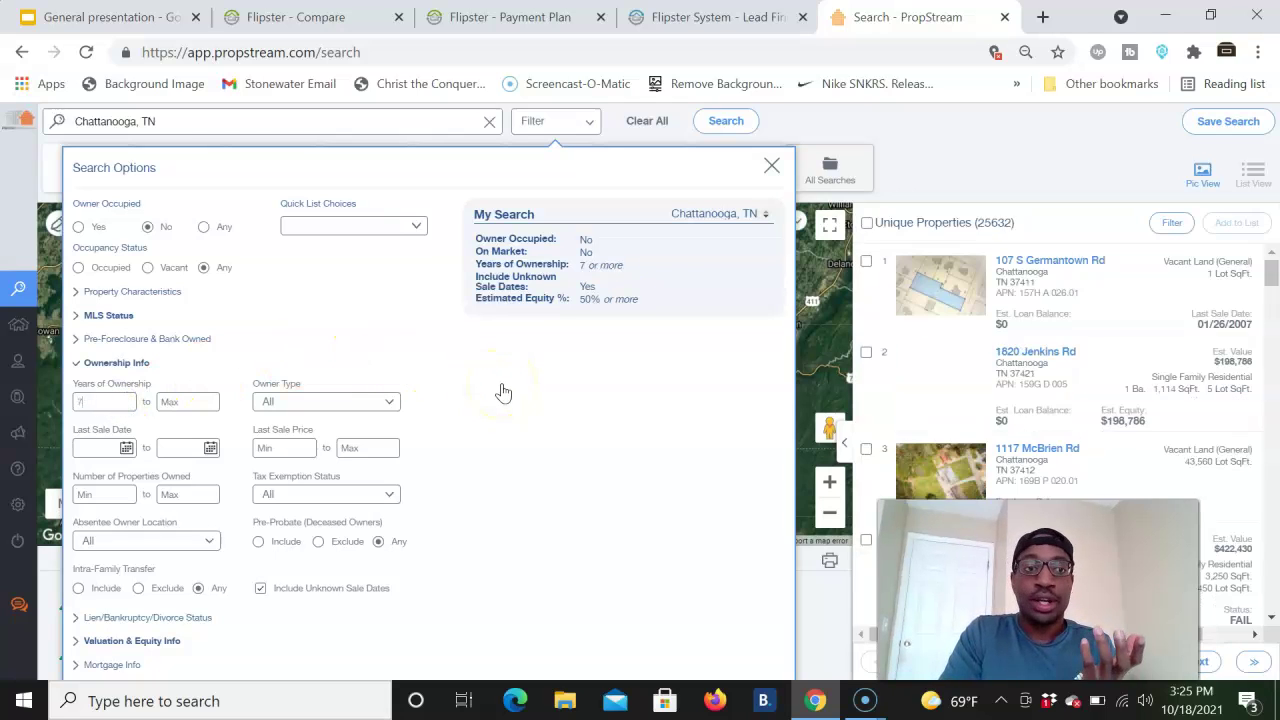
pyautogui.click(147, 268)
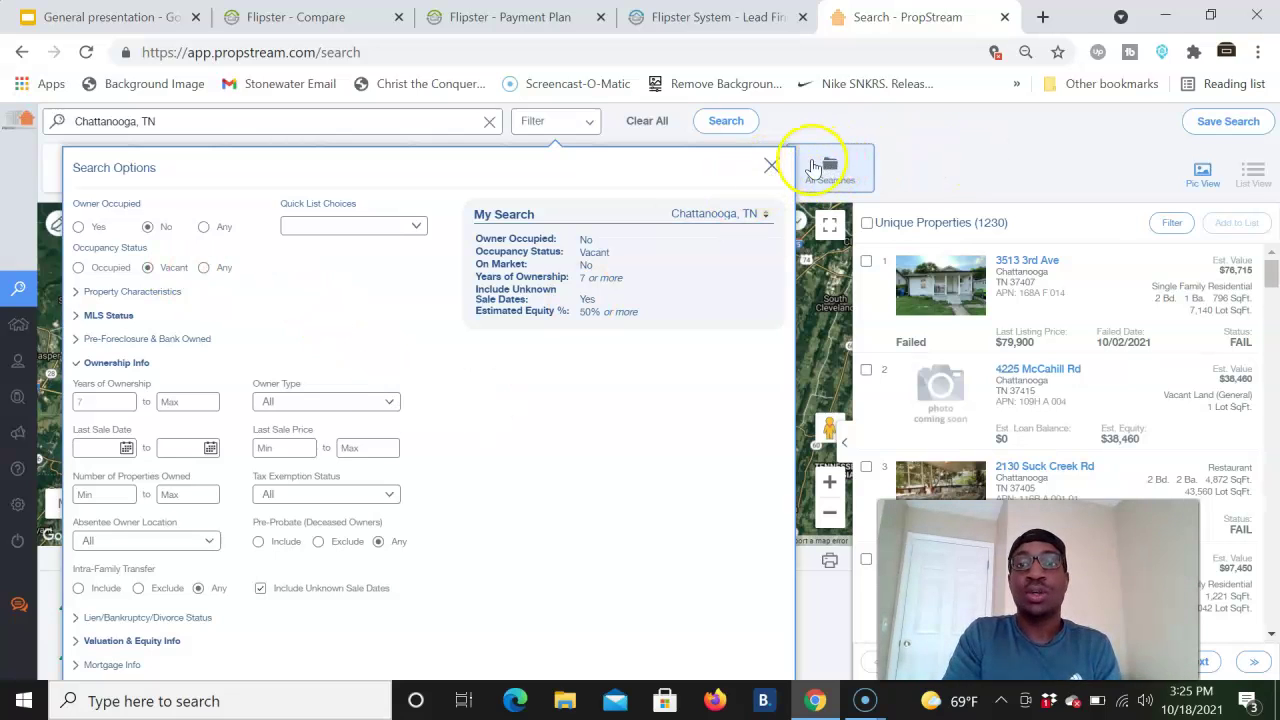
pyautogui.click(715, 17)
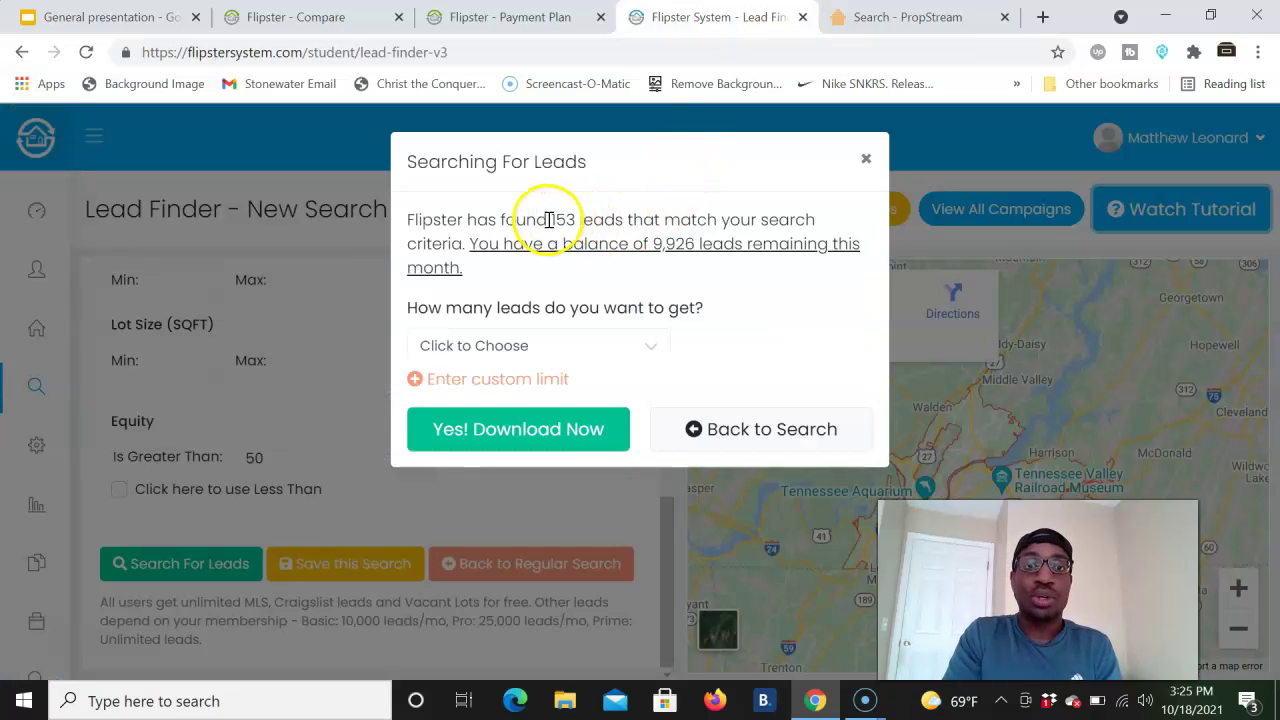
# - Choose (All) 153 leads and confirm downloading them into a new Off Market - Chattanooga, TN campaign
pyautogui.moveTo(549, 219); pyautogui.dragTo(578, 214)
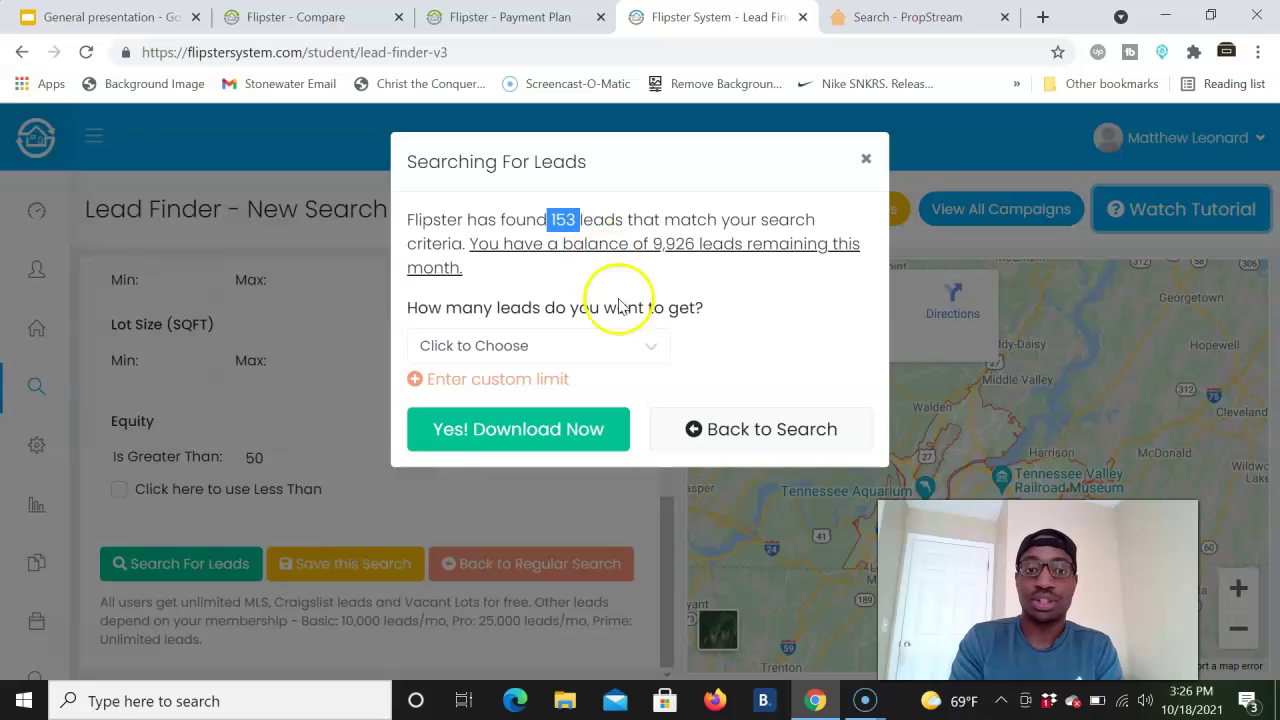
pyautogui.click(562, 352)
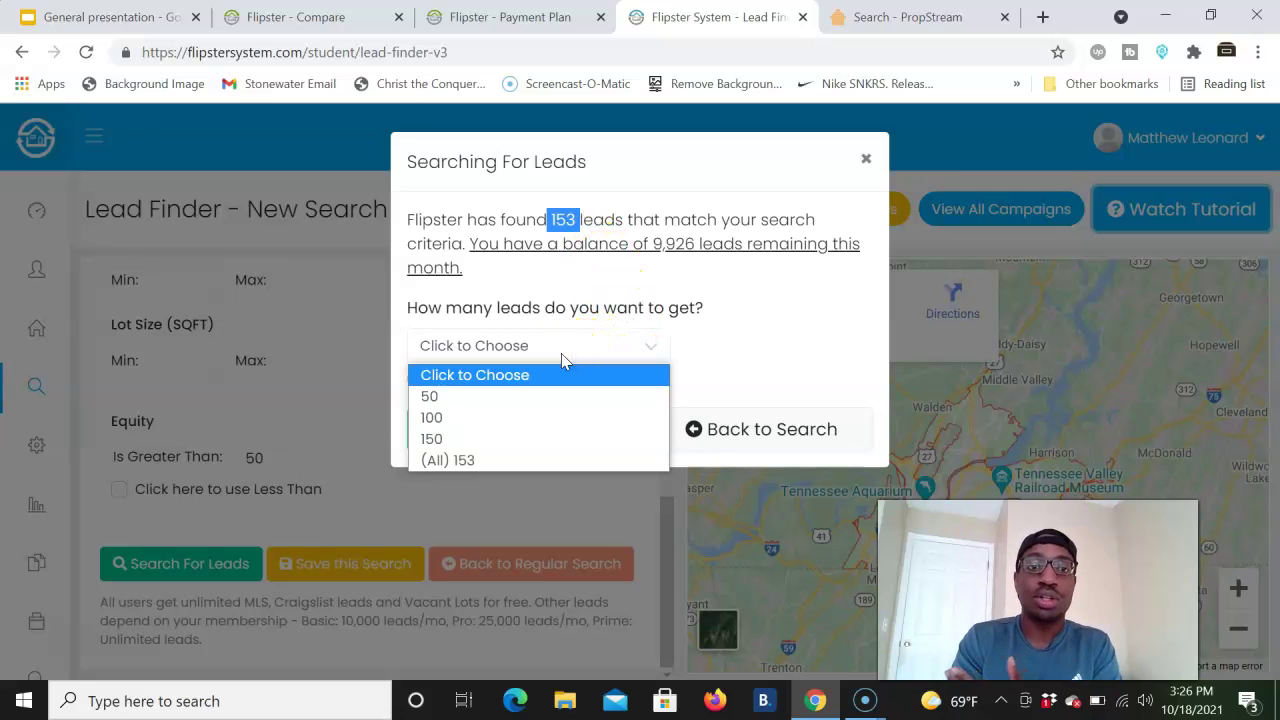
pyautogui.click(673, 309)
pyautogui.click(530, 346)
pyautogui.click(466, 462)
pyautogui.click(527, 430)
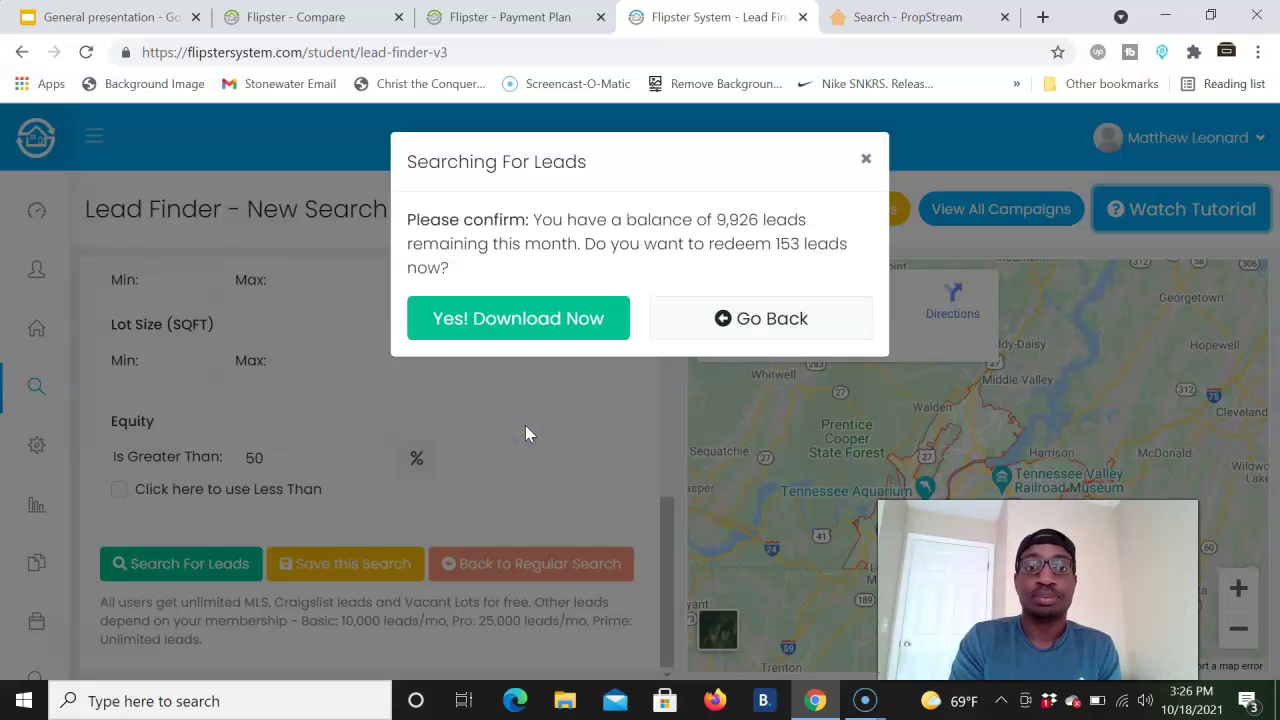
pyautogui.click(540, 318)
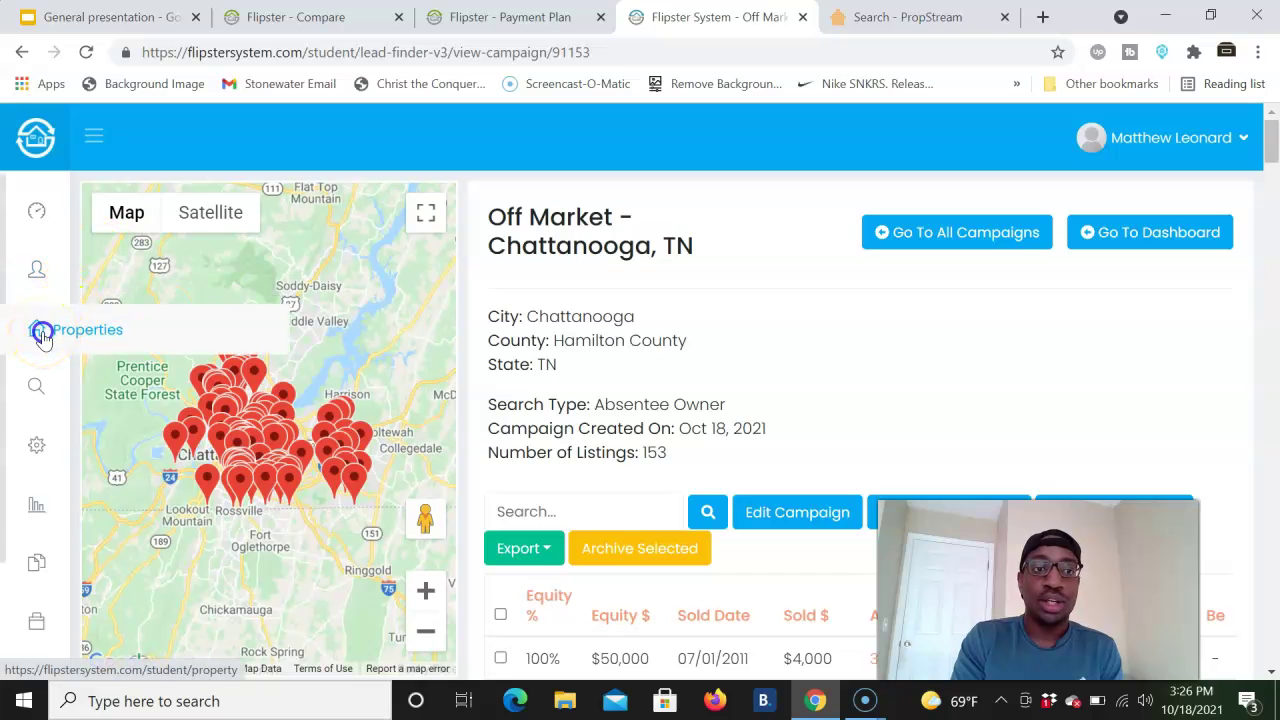
# - View the empty Properties and Contacts pages, then start Lead Finder - New Search
pyautogui.click(42, 335)
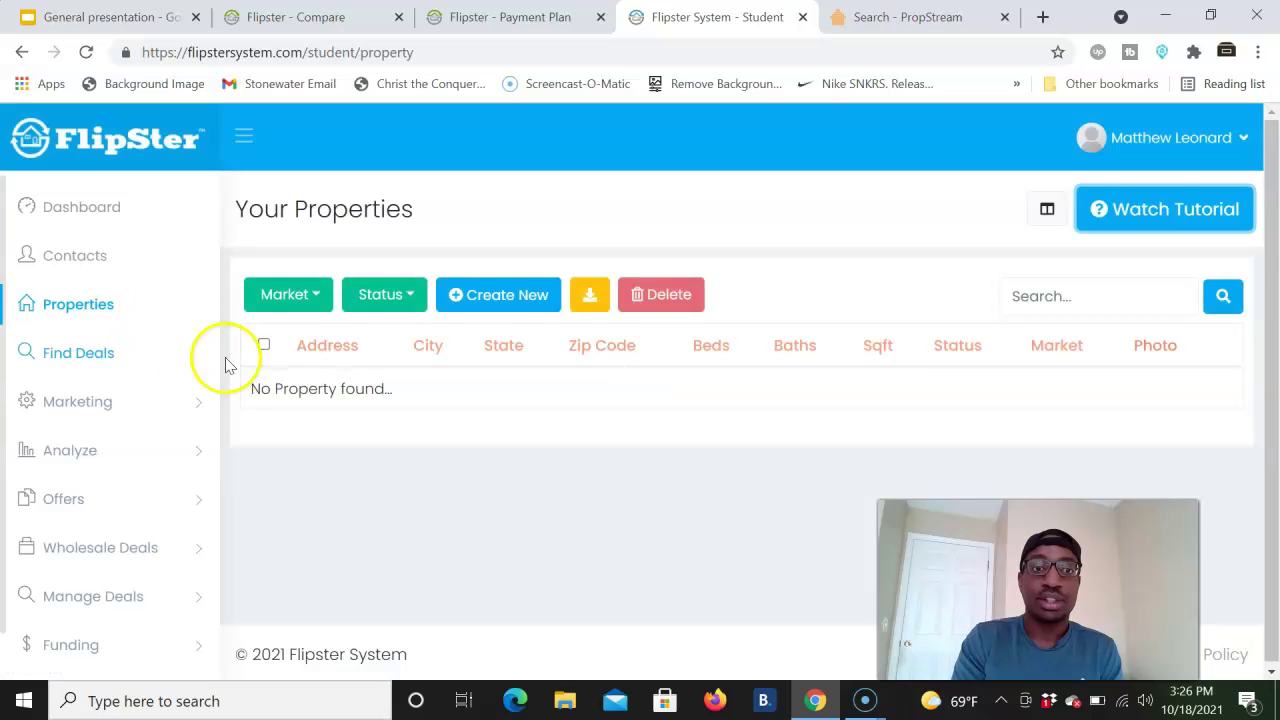
pyautogui.click(96, 278)
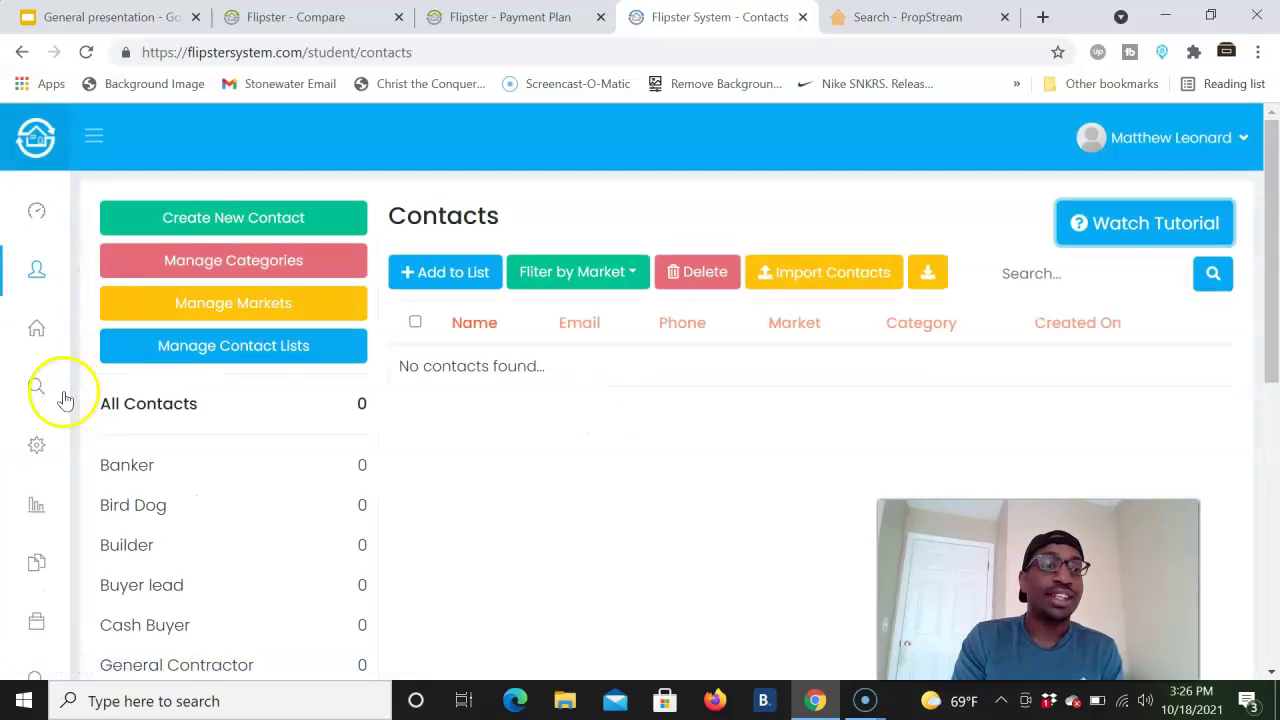
pyautogui.click(27, 388)
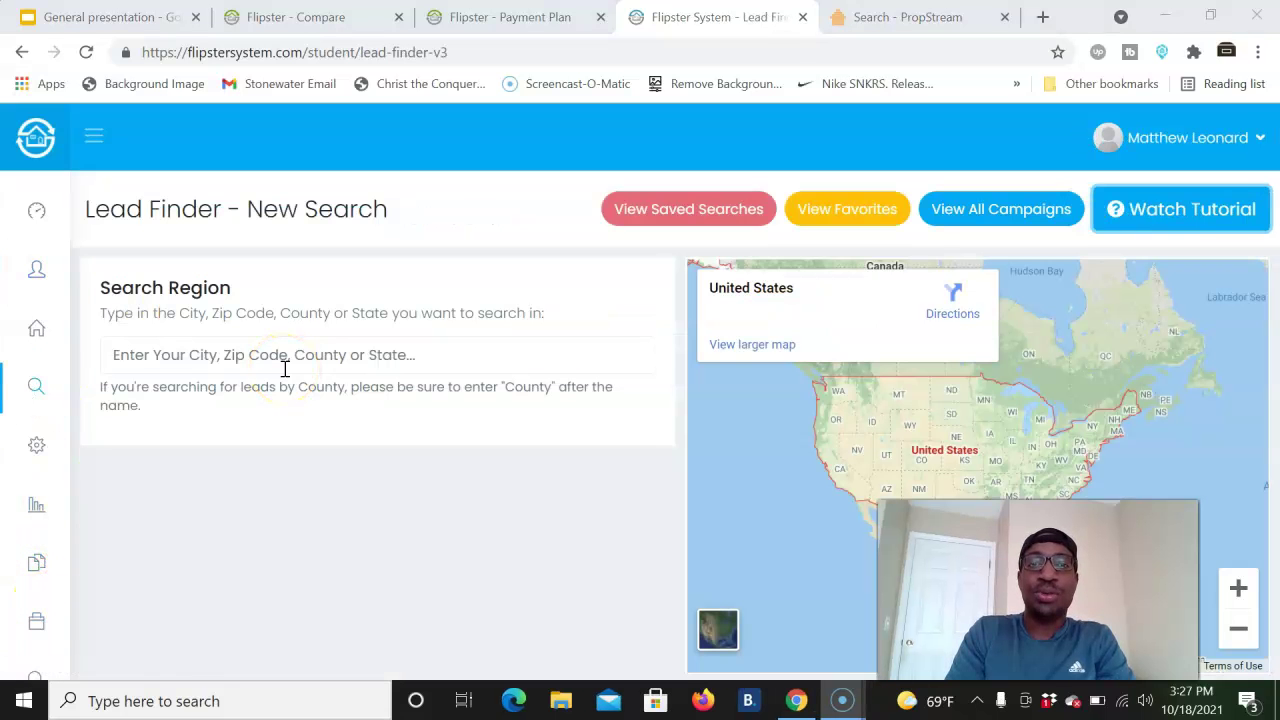
# - Set the search region to Chattanooga, TN, USA and filter for absentee owners
pyautogui.click(676, 213)
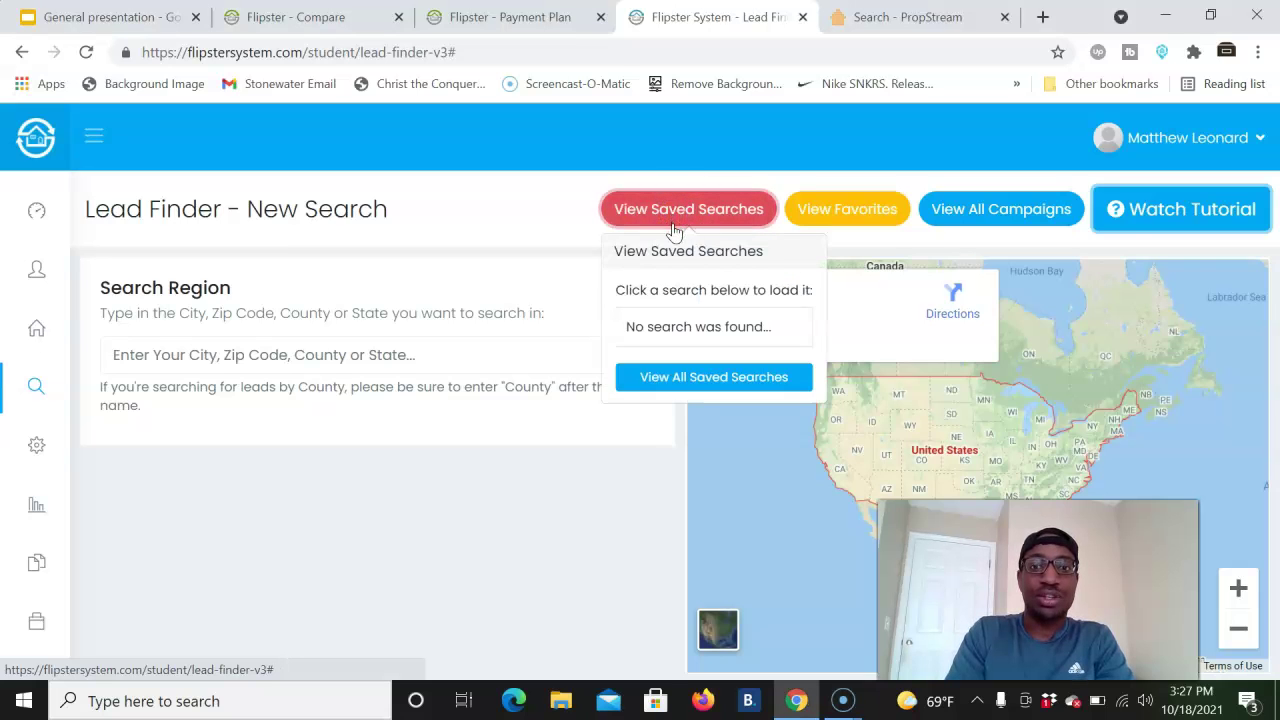
pyautogui.click(343, 354)
pyautogui.write('ch')
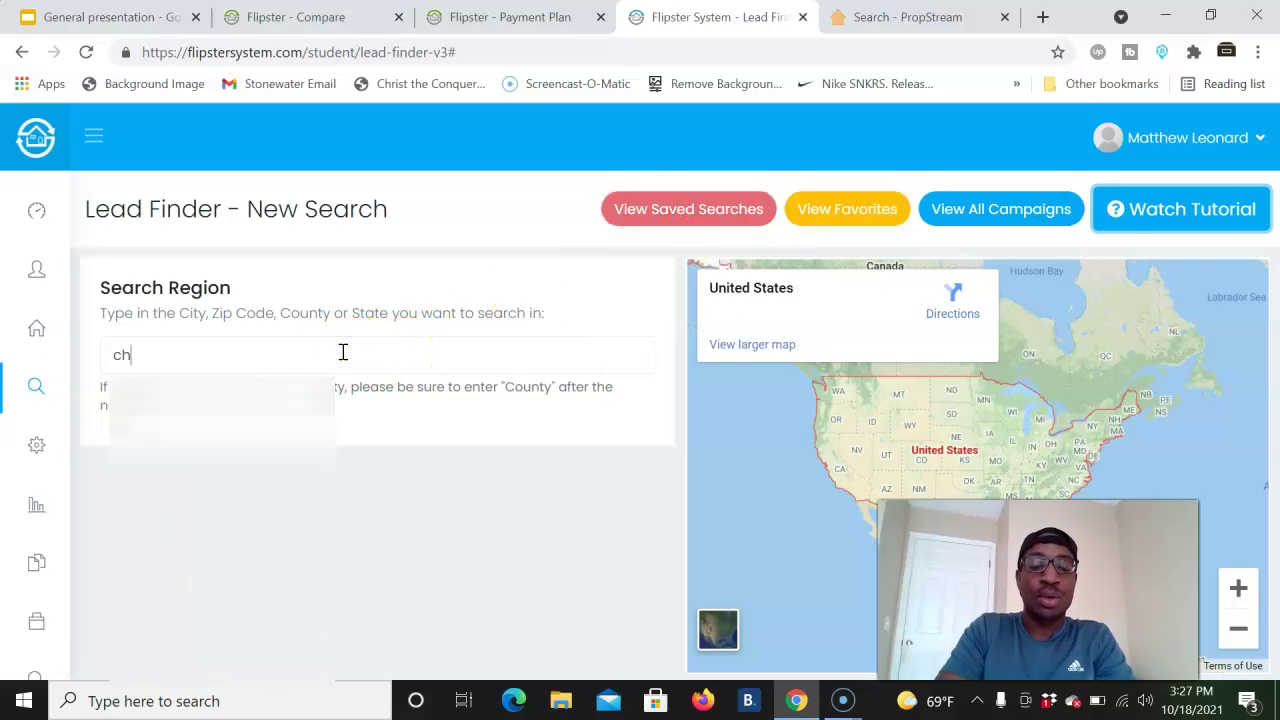
pyautogui.write('at')
pyautogui.click(257, 389)
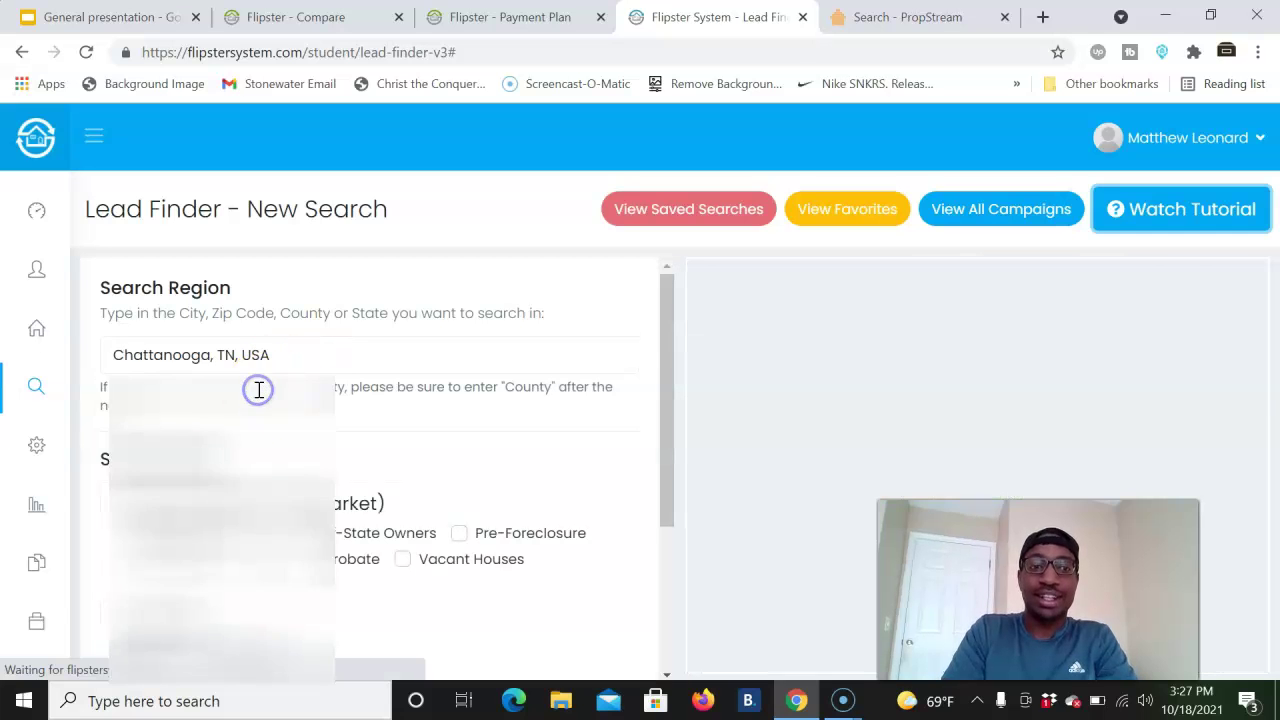
pyautogui.click(158, 538)
pyautogui.scroll(-3, 160, 540)
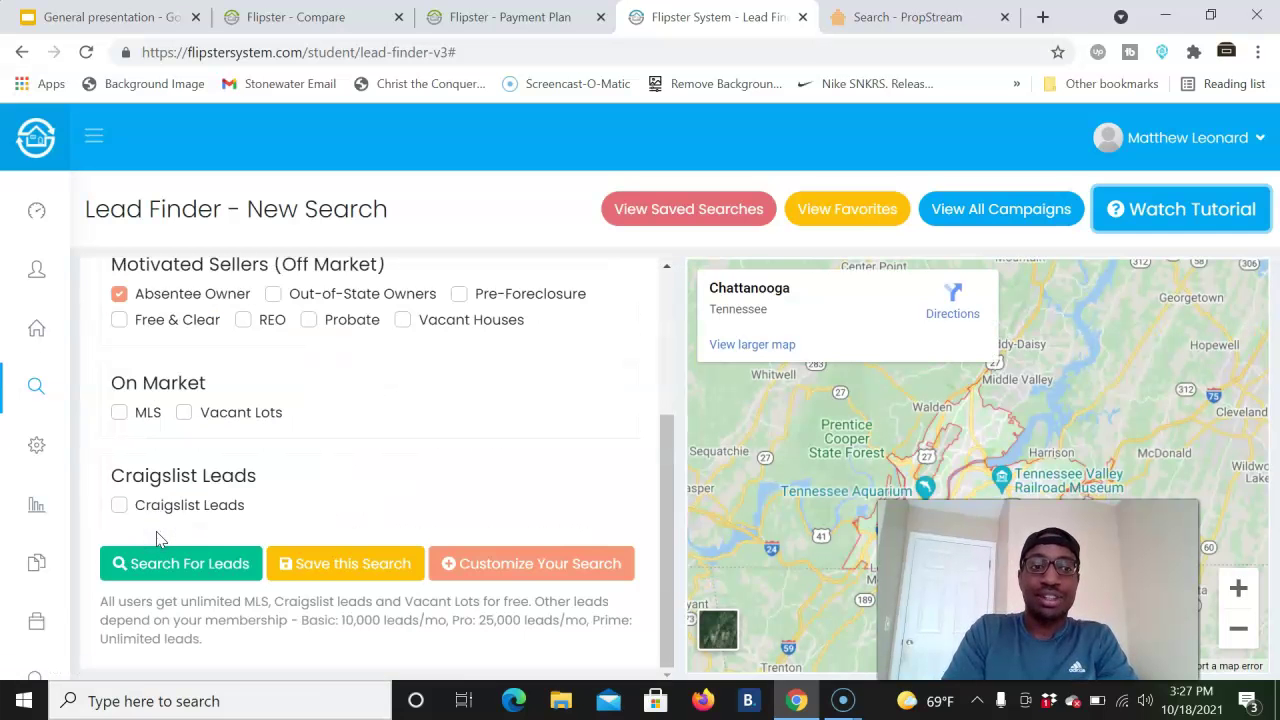
# - Add an Equity Is Greater Than 50 filter and run the search, which returns 0 results
pyautogui.click(480, 566)
pyautogui.scroll(-5, 523, 566)
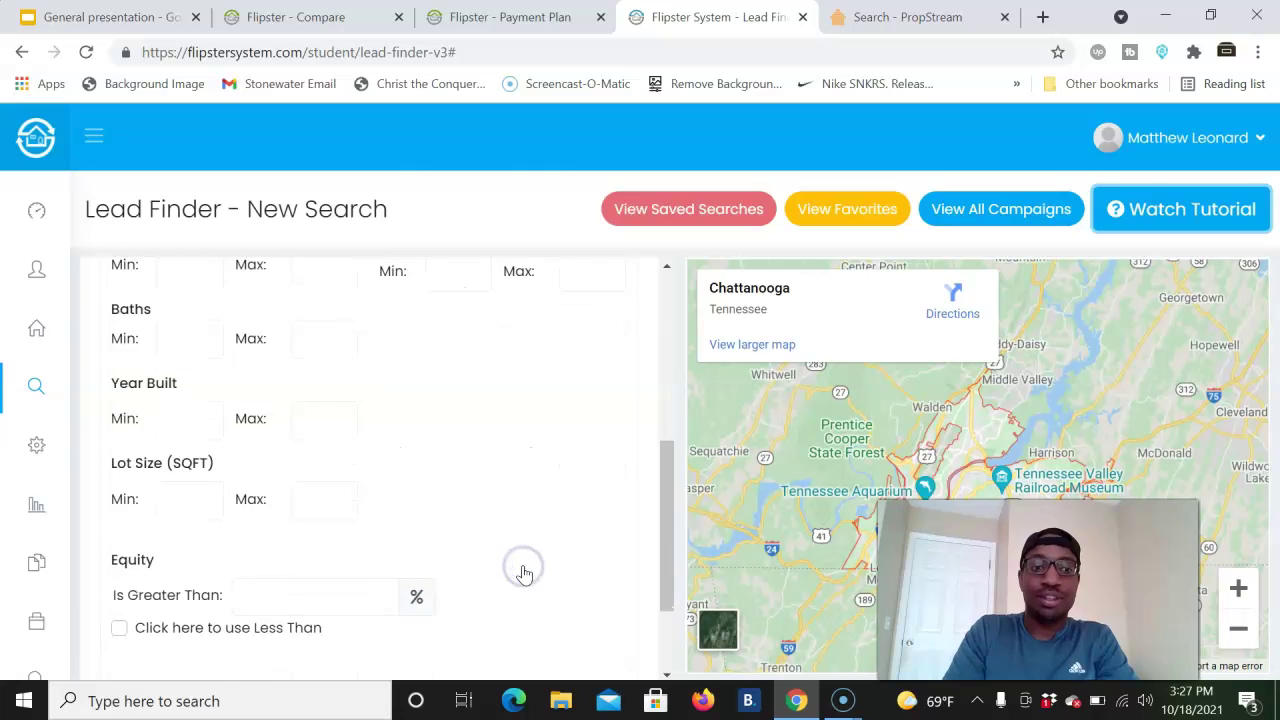
pyautogui.click(327, 473)
pyautogui.write('50')
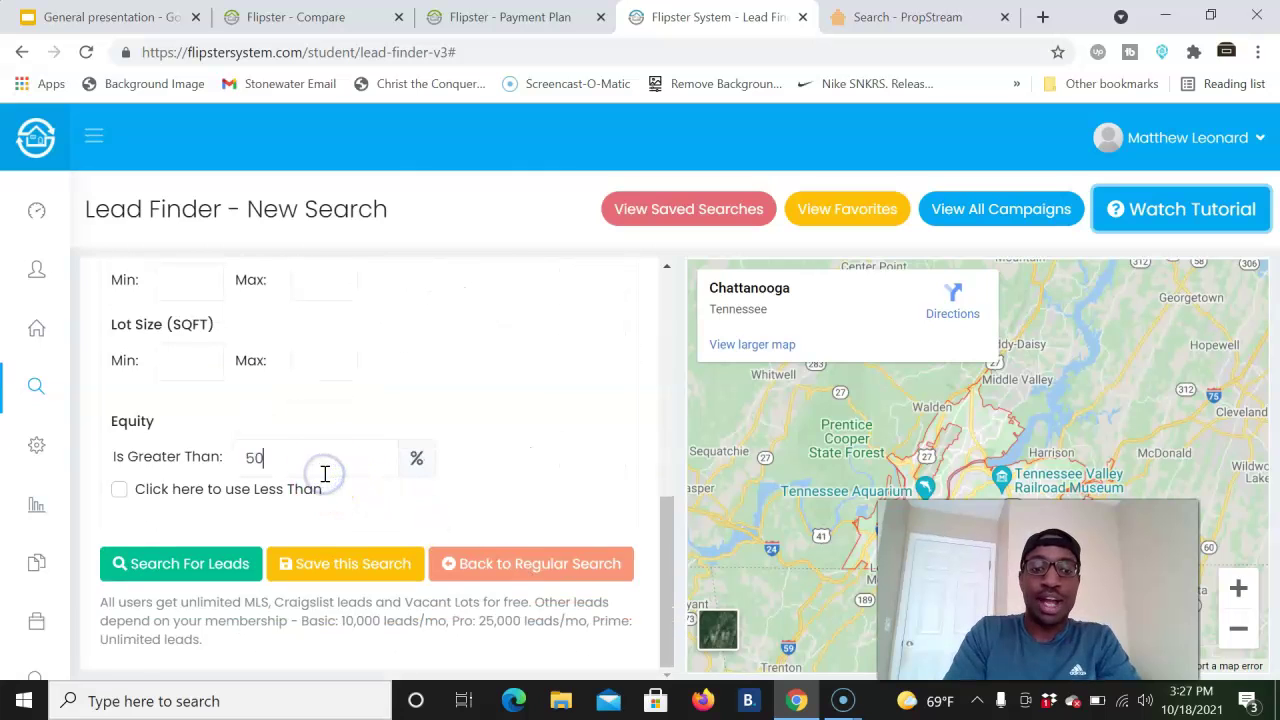
pyautogui.click(207, 568)
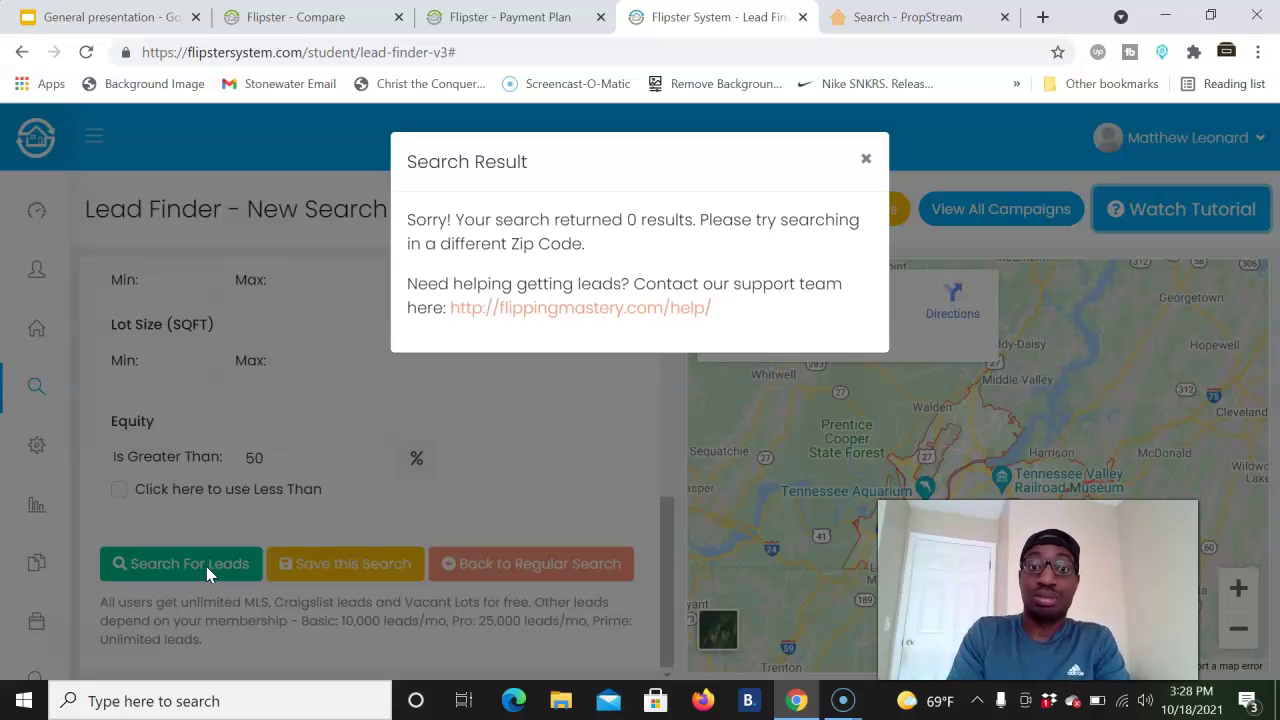
# - Clear the equity limit and search Chattanooga out-of-state owners, finding 179 leads
pyautogui.click(866, 162)
pyautogui.doubleClick(290, 458)
pyautogui.press('BackSpace')
pyautogui.scroll(10, 290, 462)
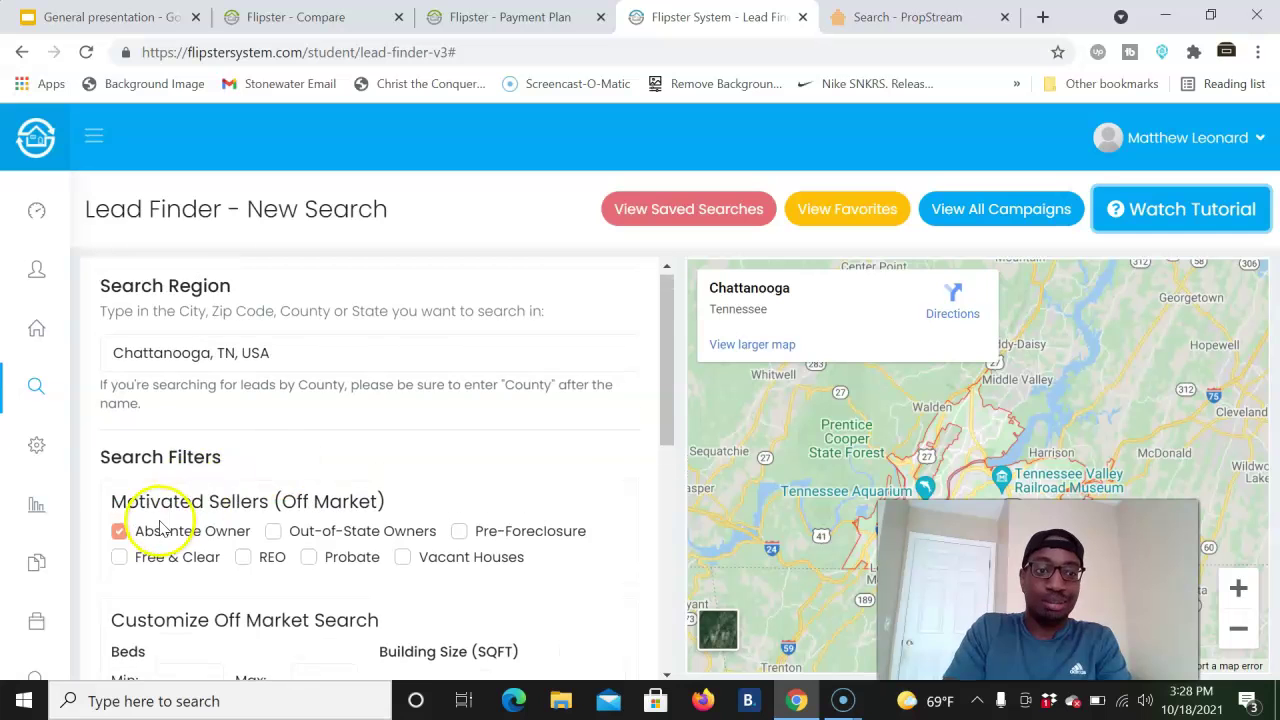
pyautogui.click(337, 532)
pyautogui.scroll(-10, 337, 530)
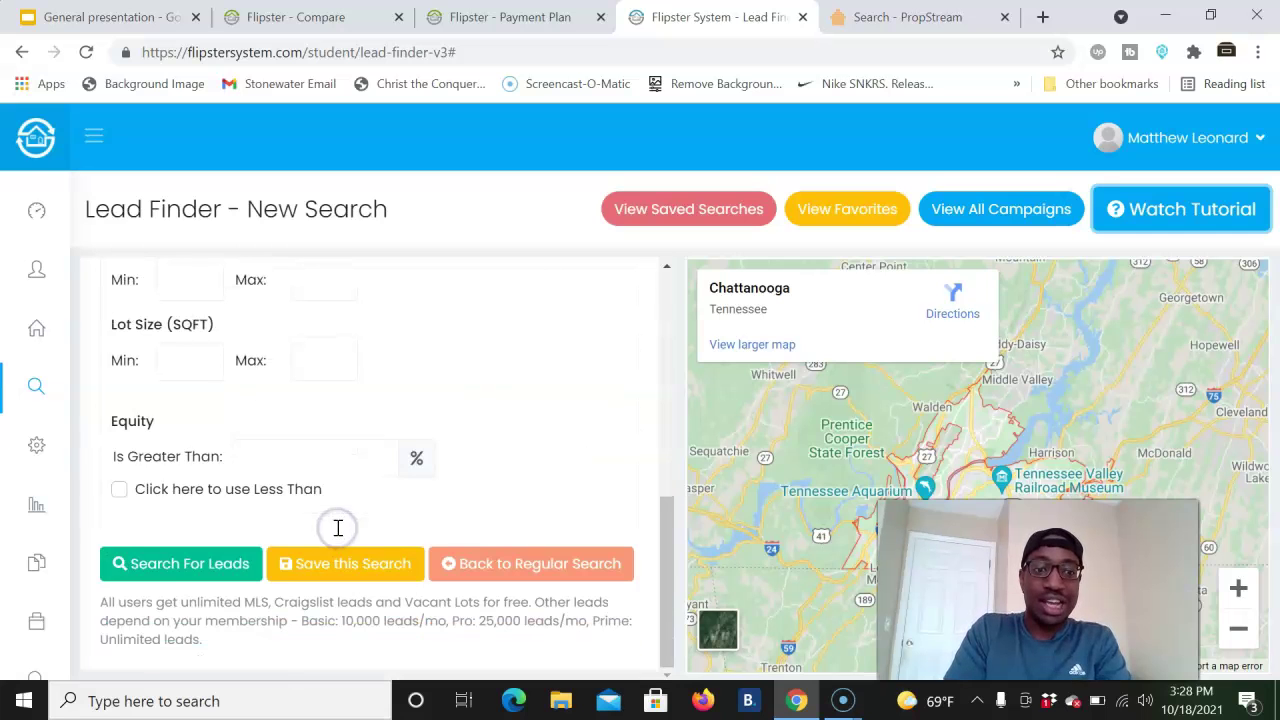
pyautogui.click(160, 560)
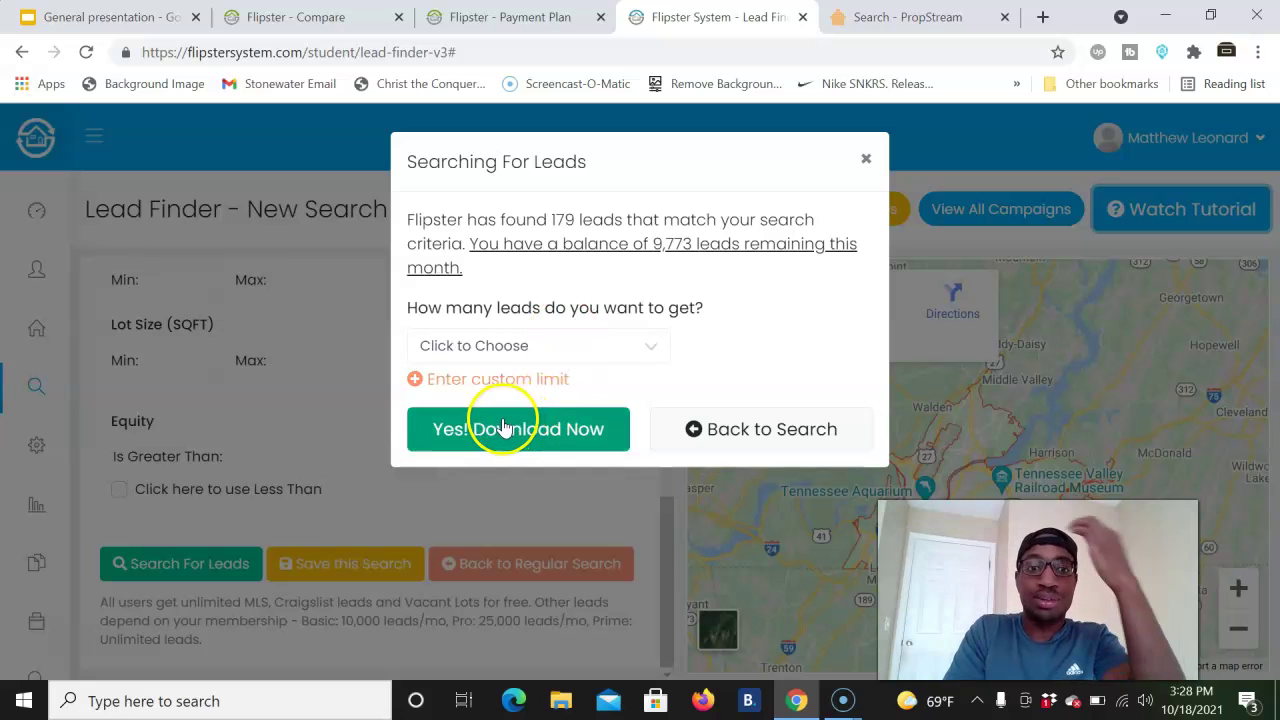
# - Choose 50 of the leads and confirm downloading them into a new campaign
pyautogui.click(597, 335)
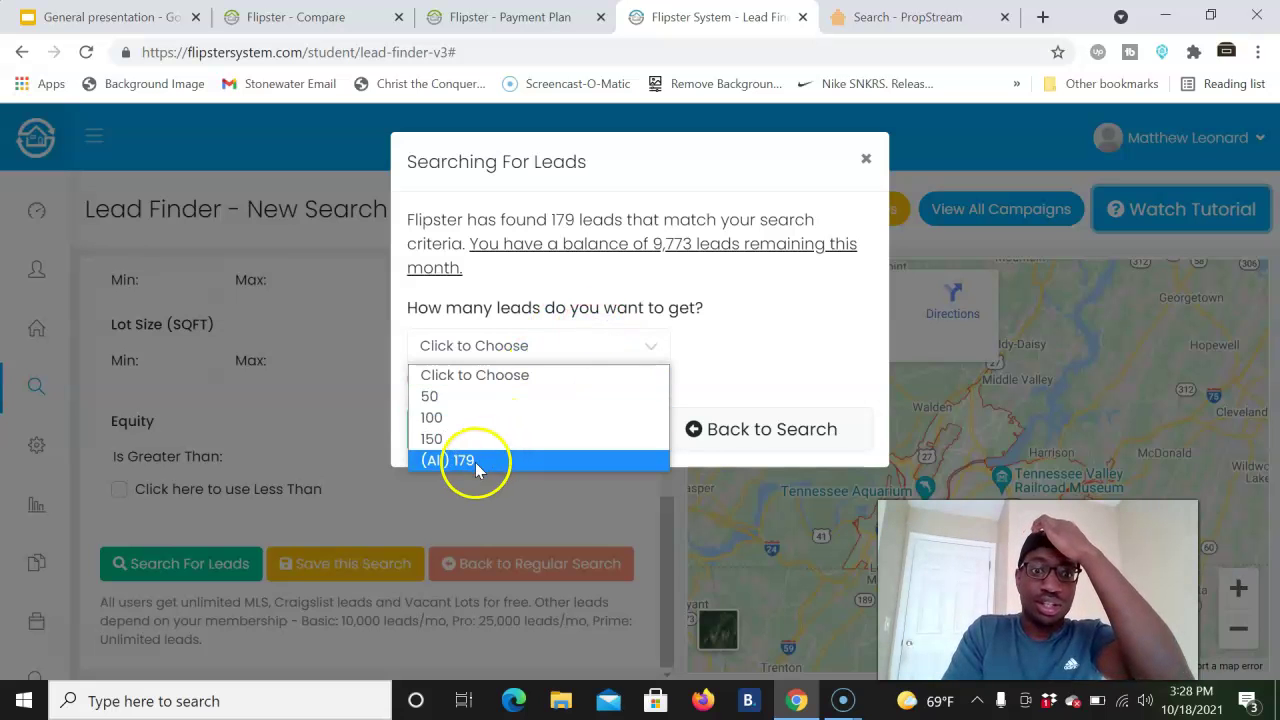
pyautogui.click(438, 397)
pyautogui.click(491, 427)
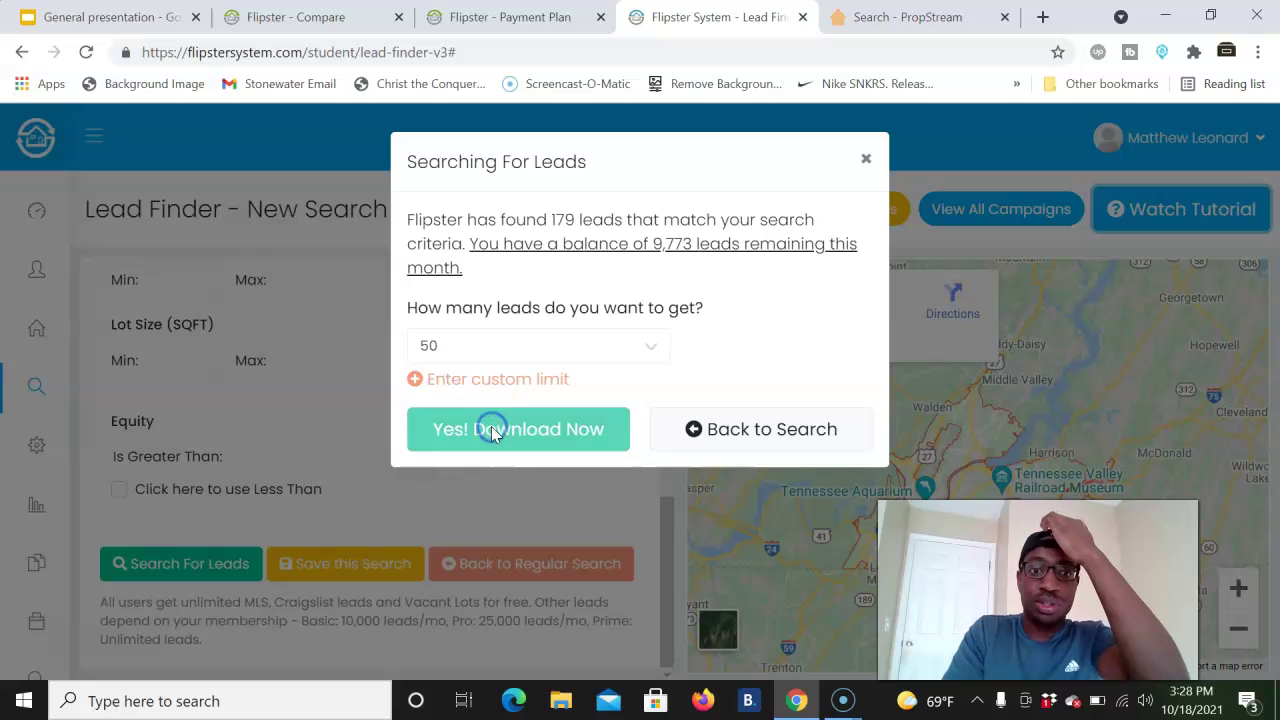
pyautogui.click(510, 319)
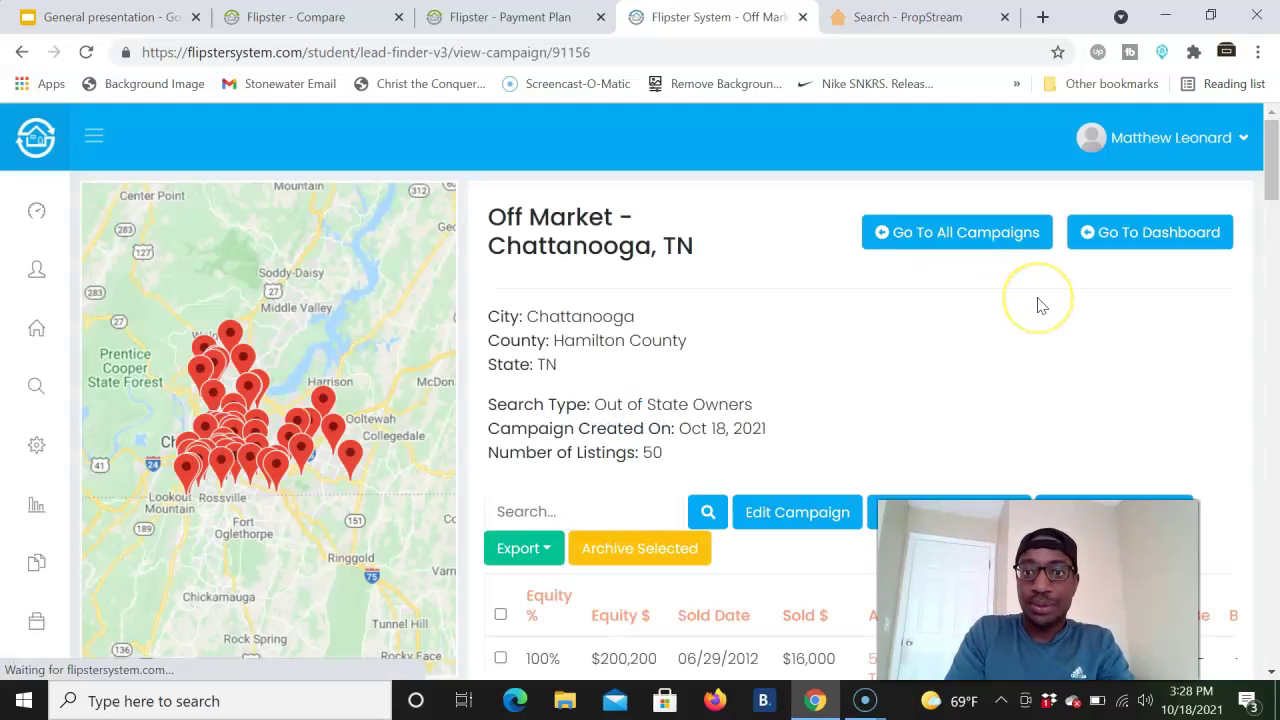
# - Select all 50 Chattanooga listings and import them as both properties and owner contacts
pyautogui.scroll(-1, 1040, 305)
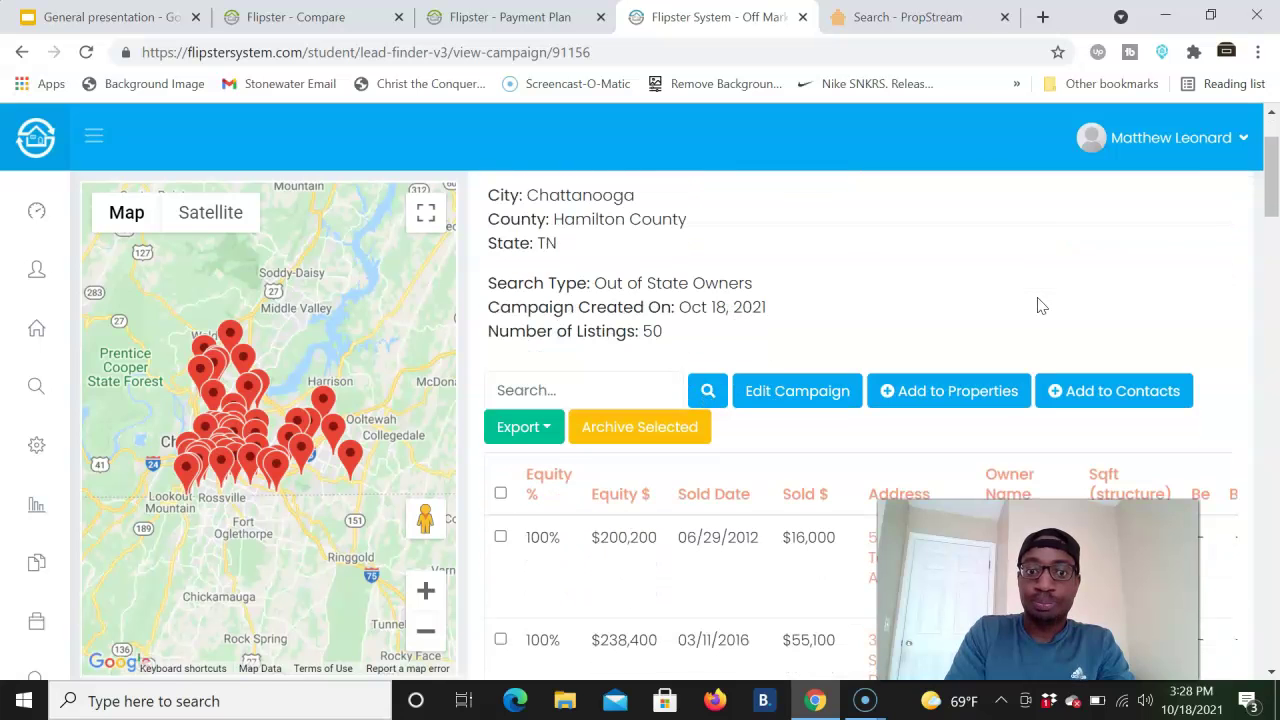
pyautogui.click(501, 494)
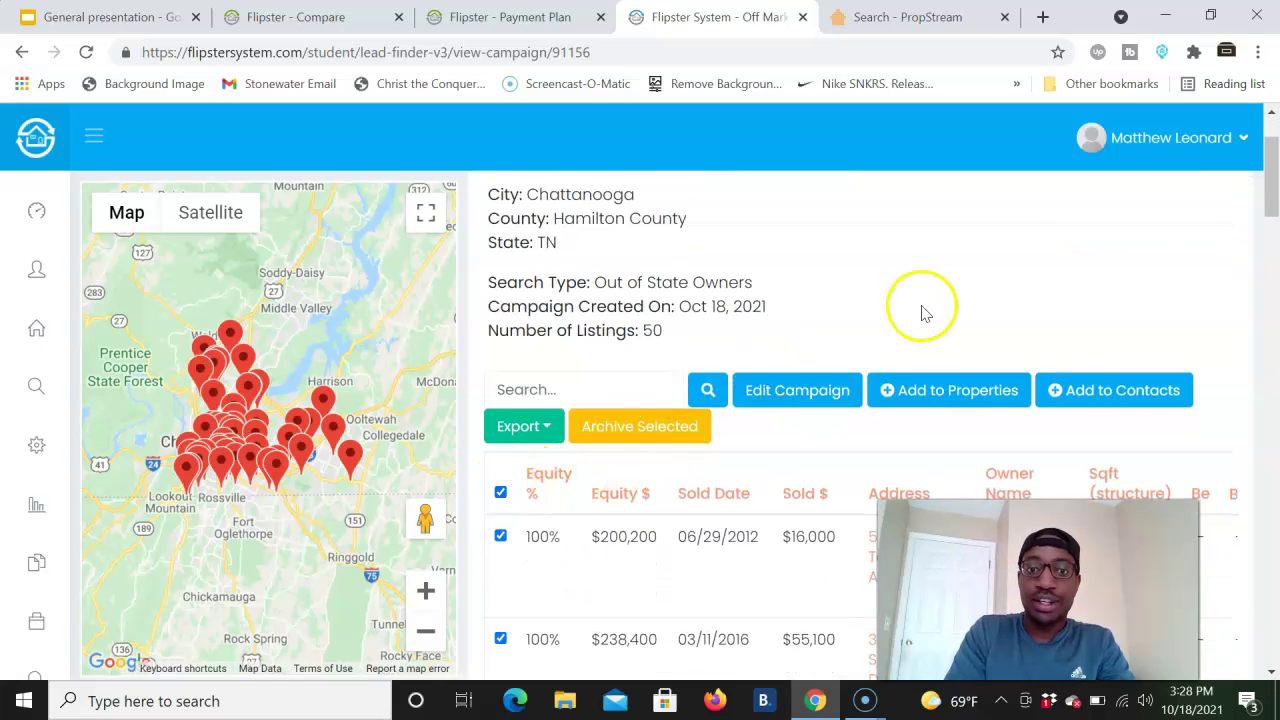
pyautogui.click(953, 392)
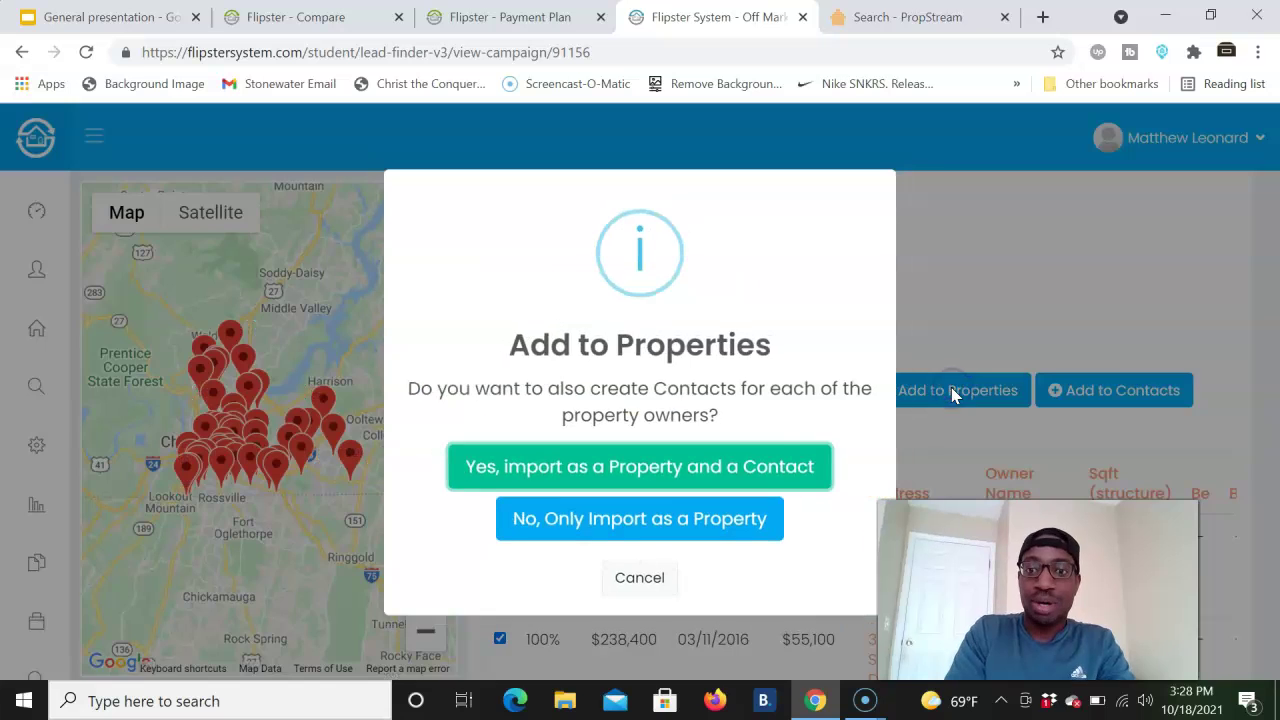
pyautogui.click(666, 474)
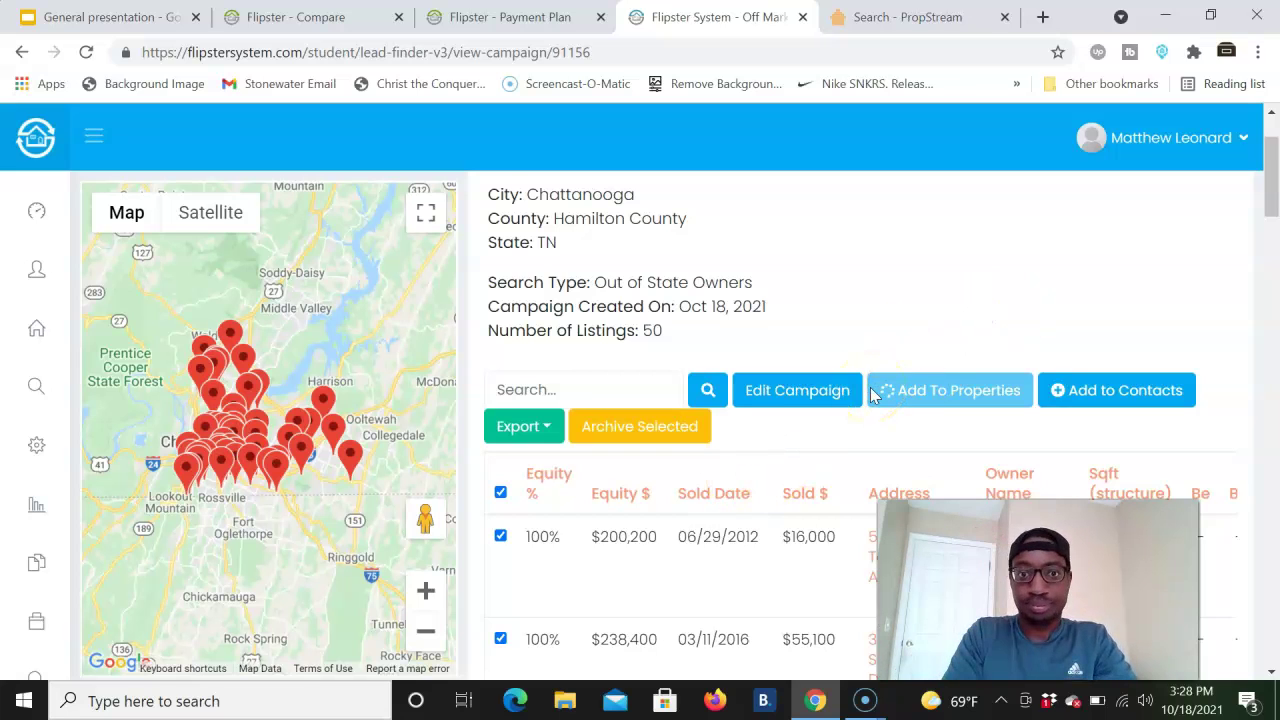
pyautogui.scroll(2, 870, 393)
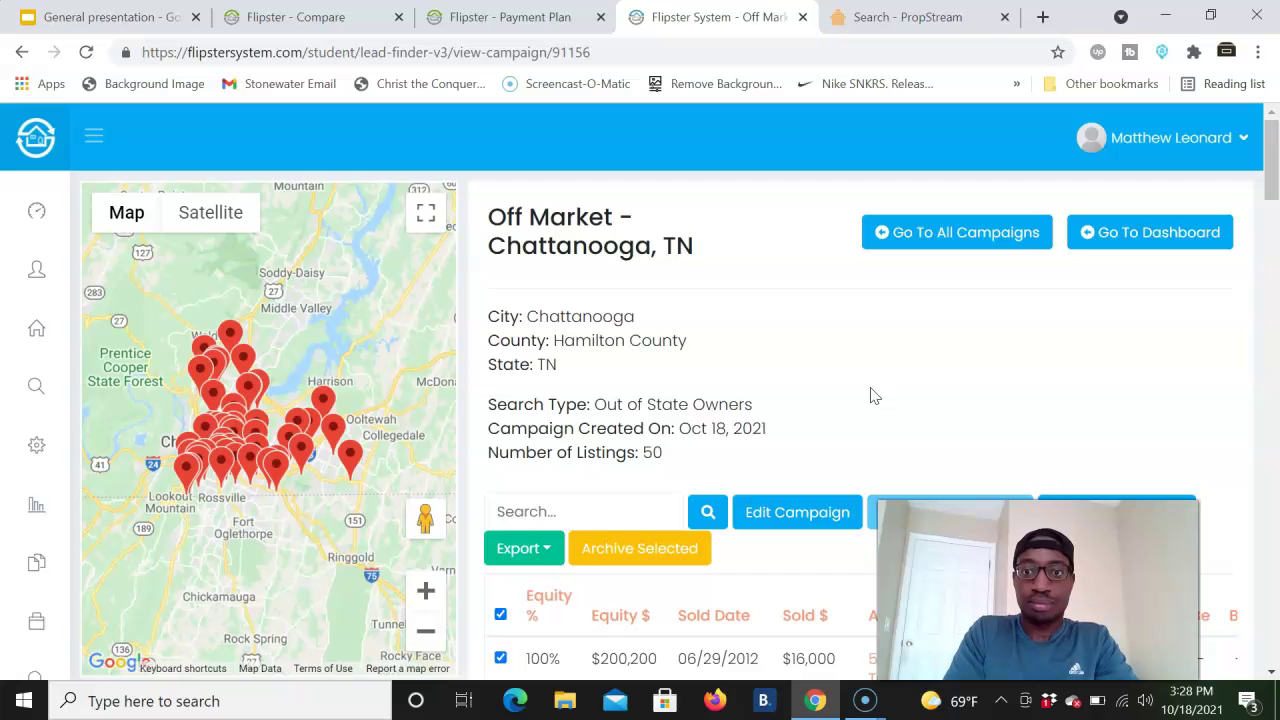
pyautogui.scroll(-2, 870, 395)
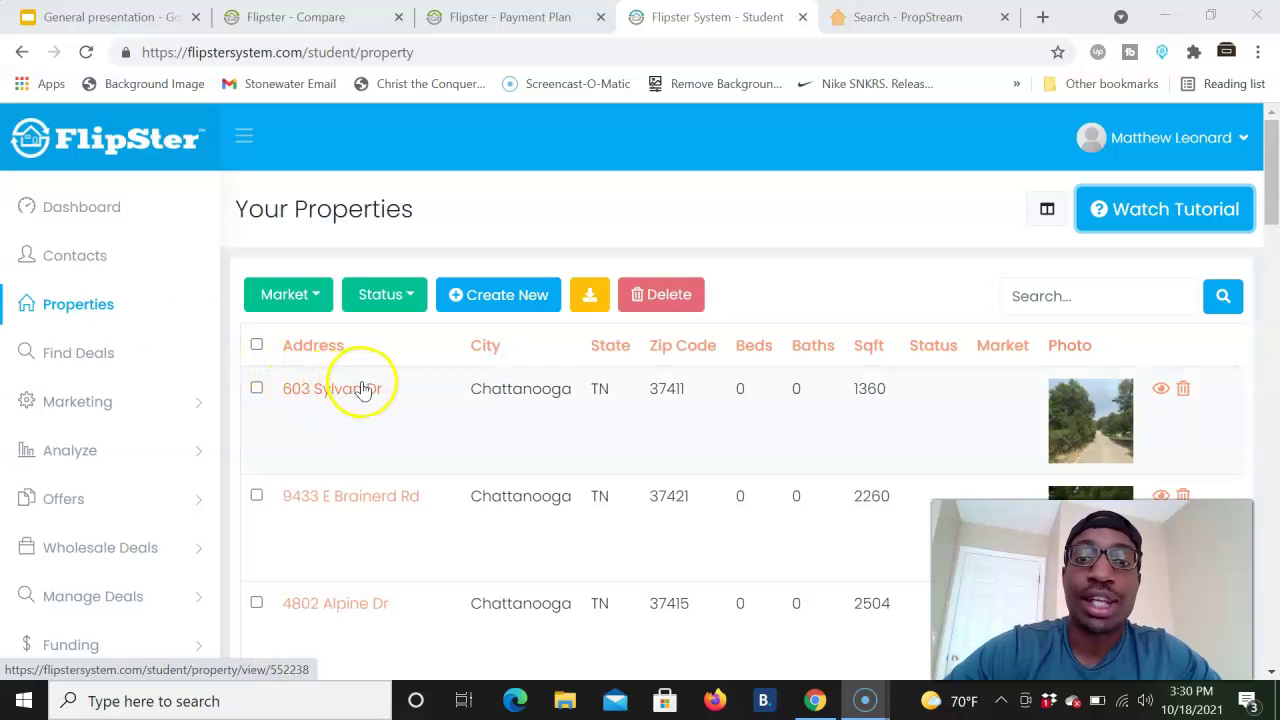
pyautogui.click(363, 389)
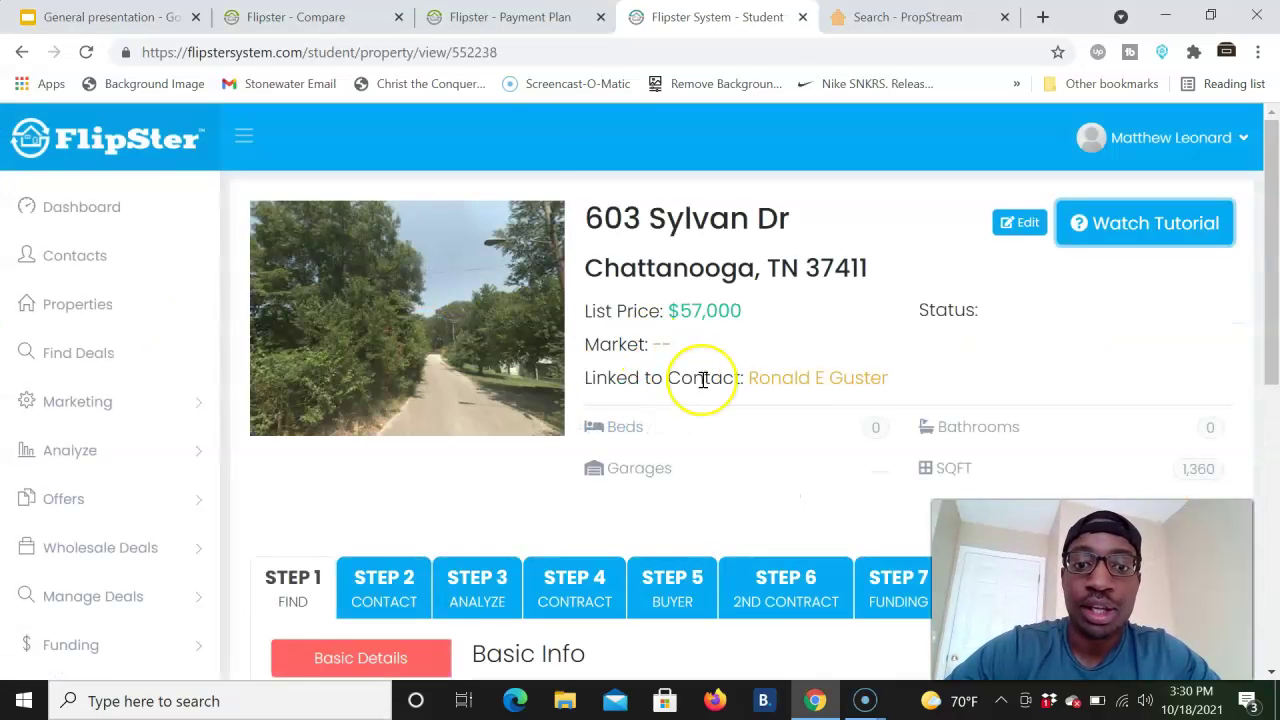
pyautogui.scroll(-4, 700, 378)
pyautogui.scroll(1, 700, 378)
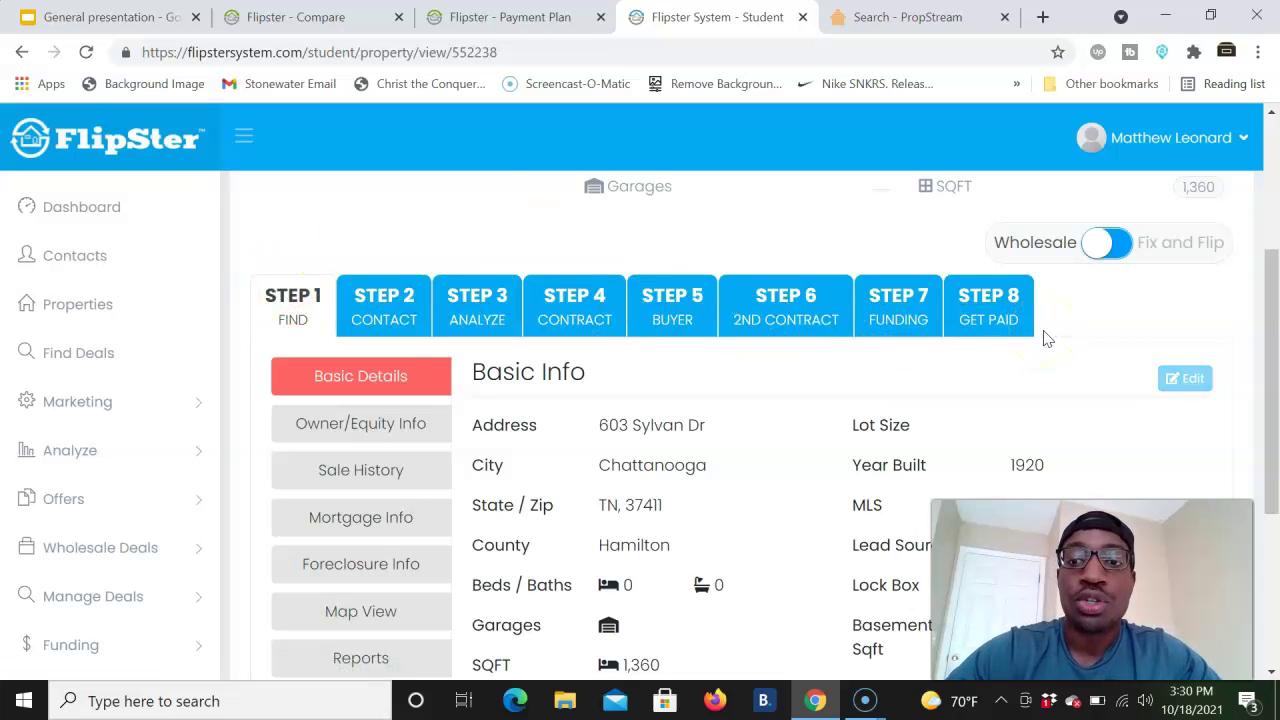
pyautogui.scroll(1, 1108, 277)
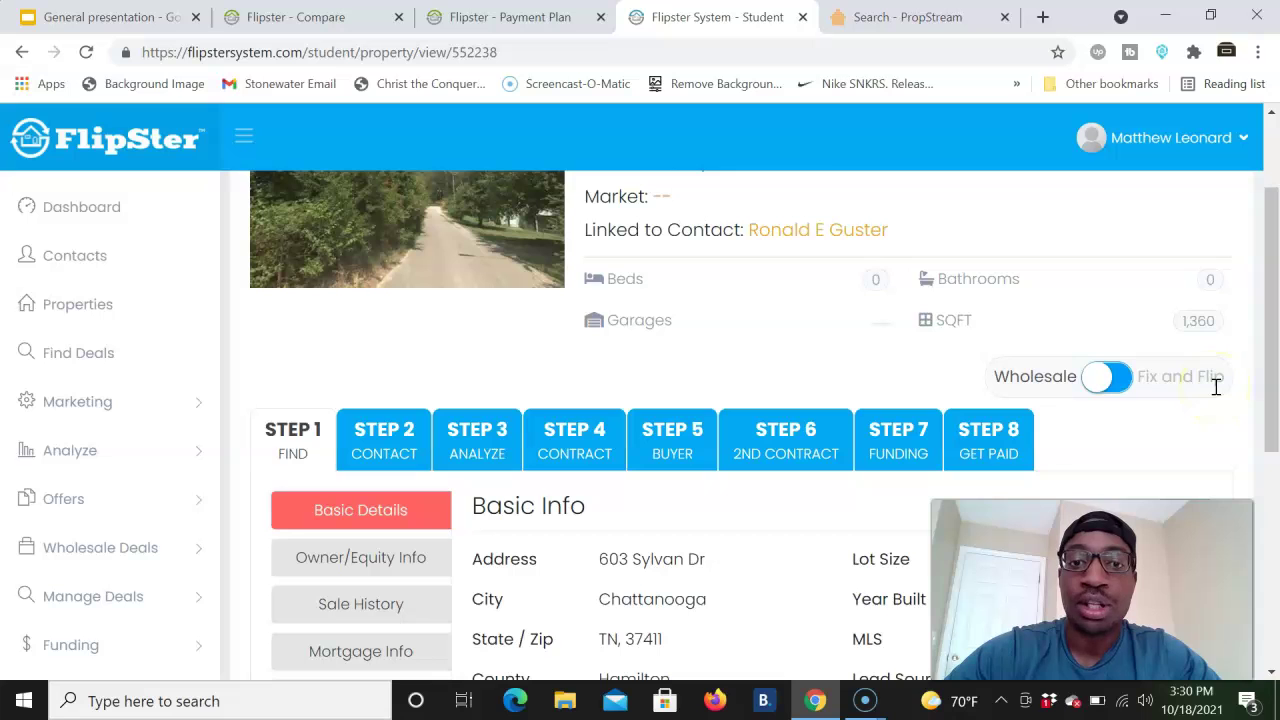
pyautogui.scroll(1, 1216, 387)
pyautogui.scroll(-1, 1216, 387)
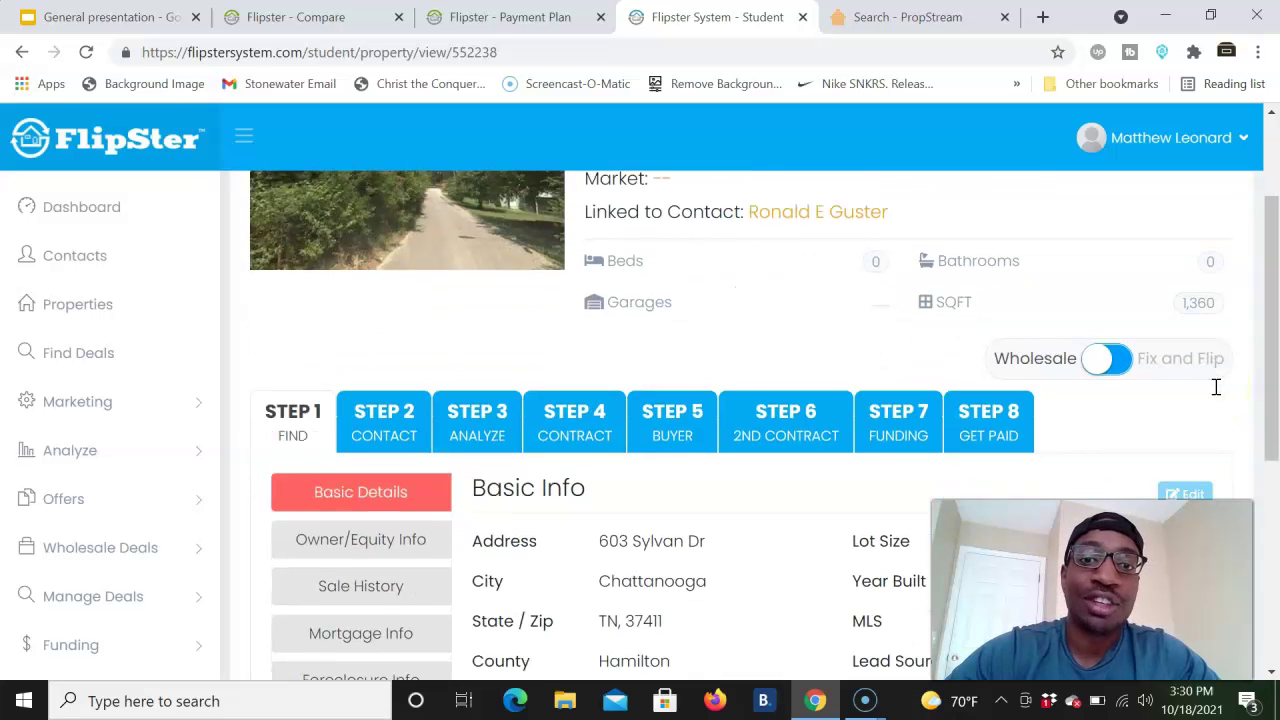
pyautogui.click(1122, 372)
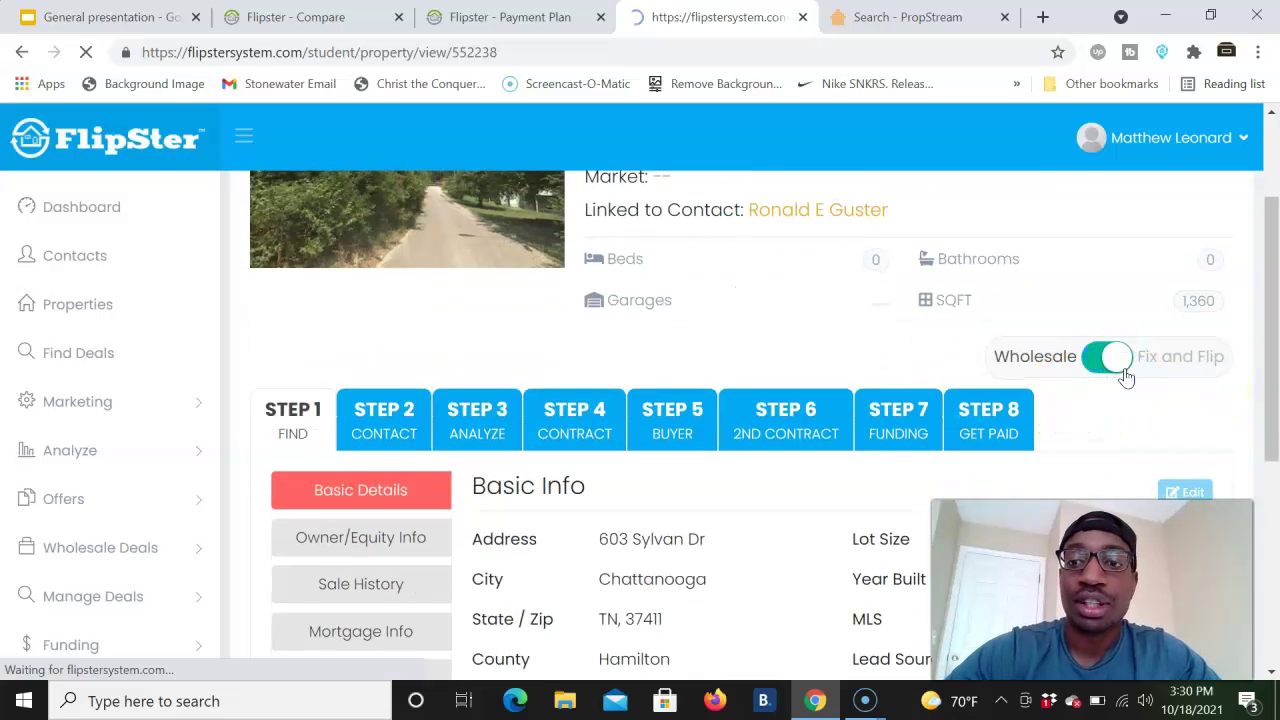
pyautogui.scroll(-2, 770, 549)
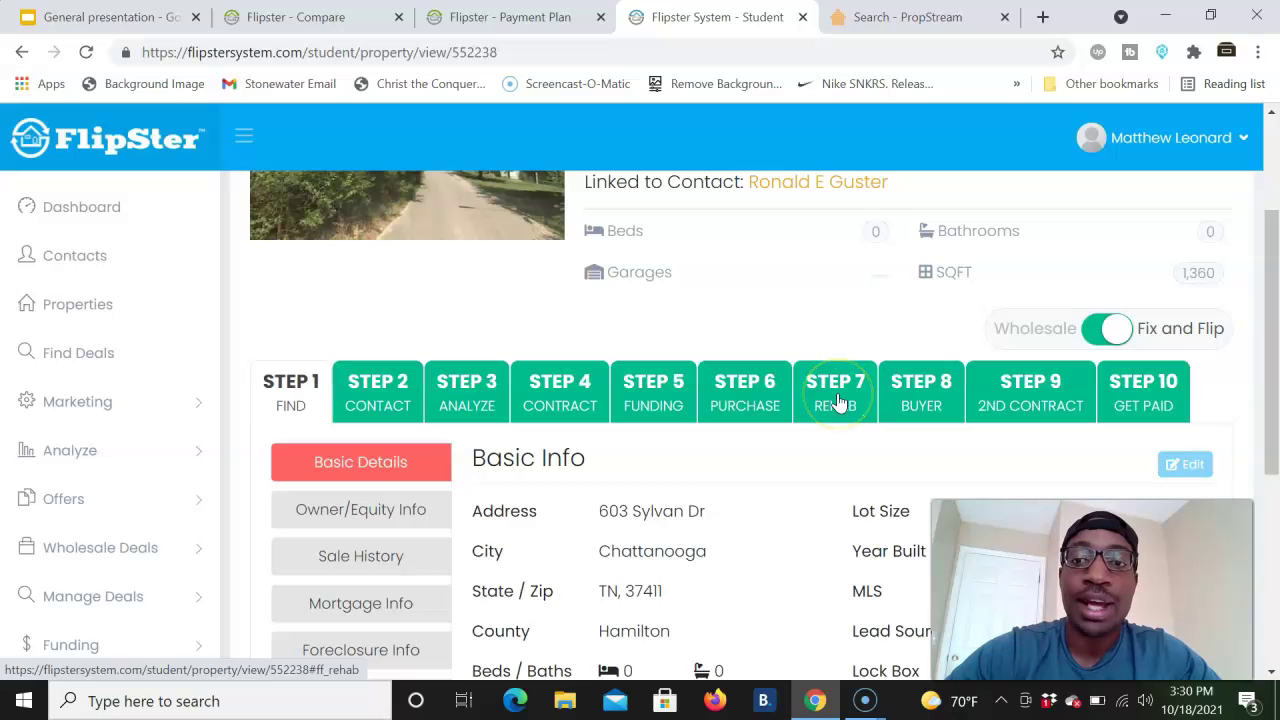
pyautogui.click(1105, 327)
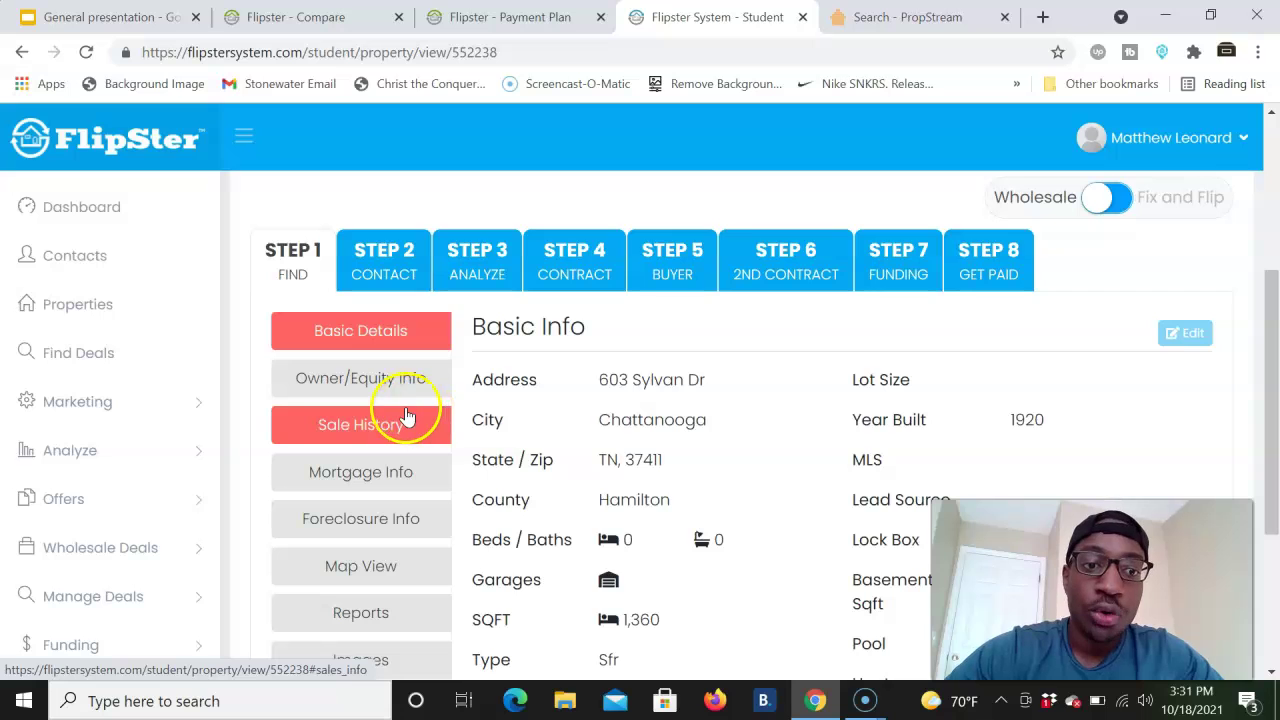
# - Review the owner and equity, sale history, mortgage and property report tabs
pyautogui.click(390, 380)
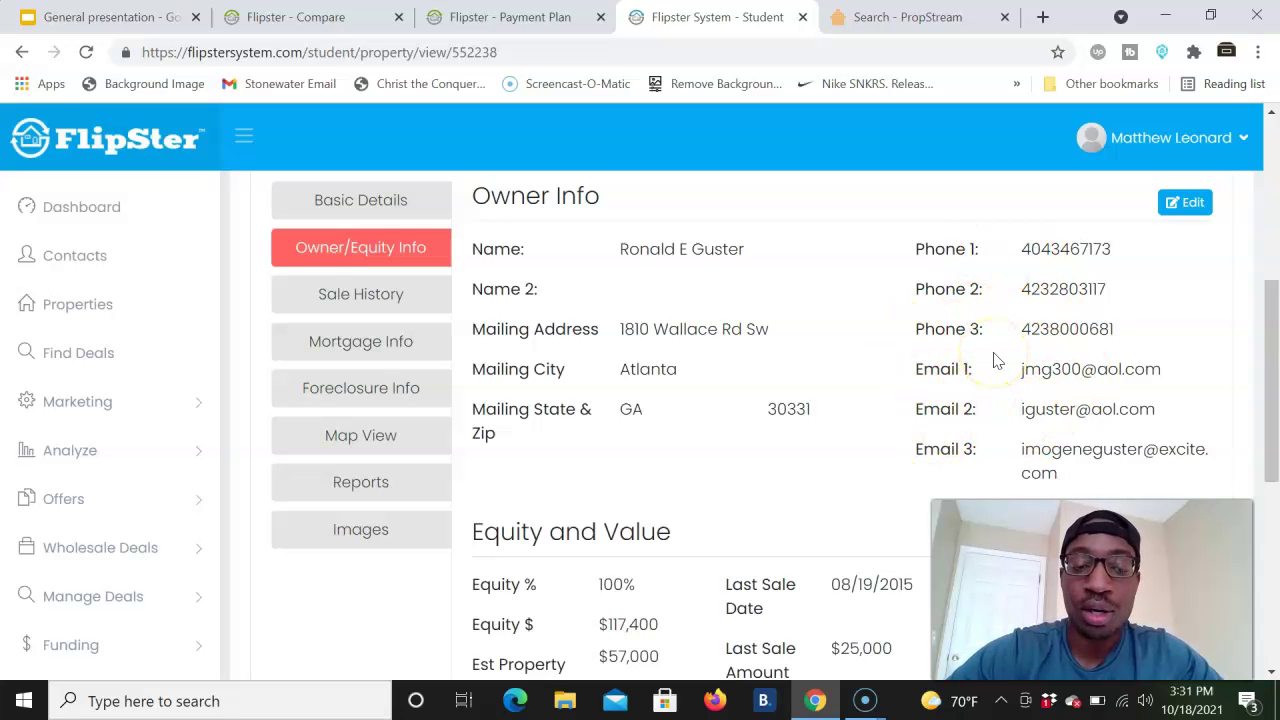
pyautogui.click(320, 290)
pyautogui.click(357, 344)
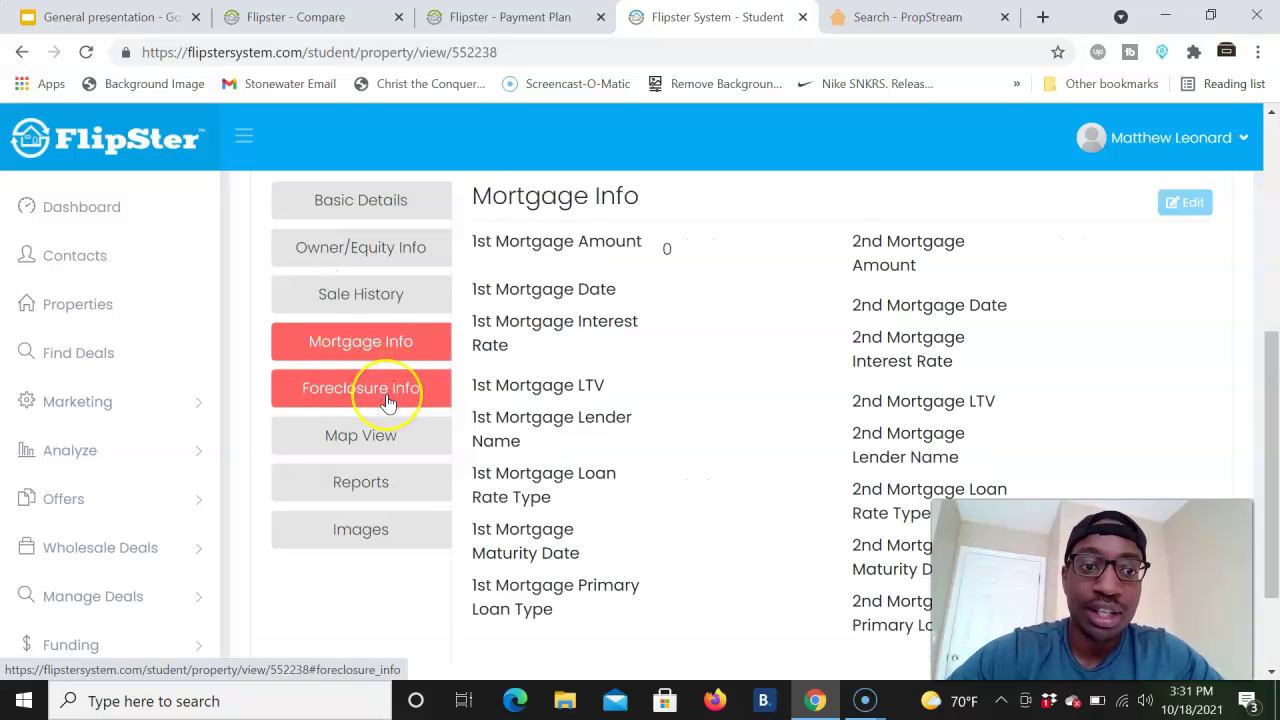
pyautogui.click(371, 480)
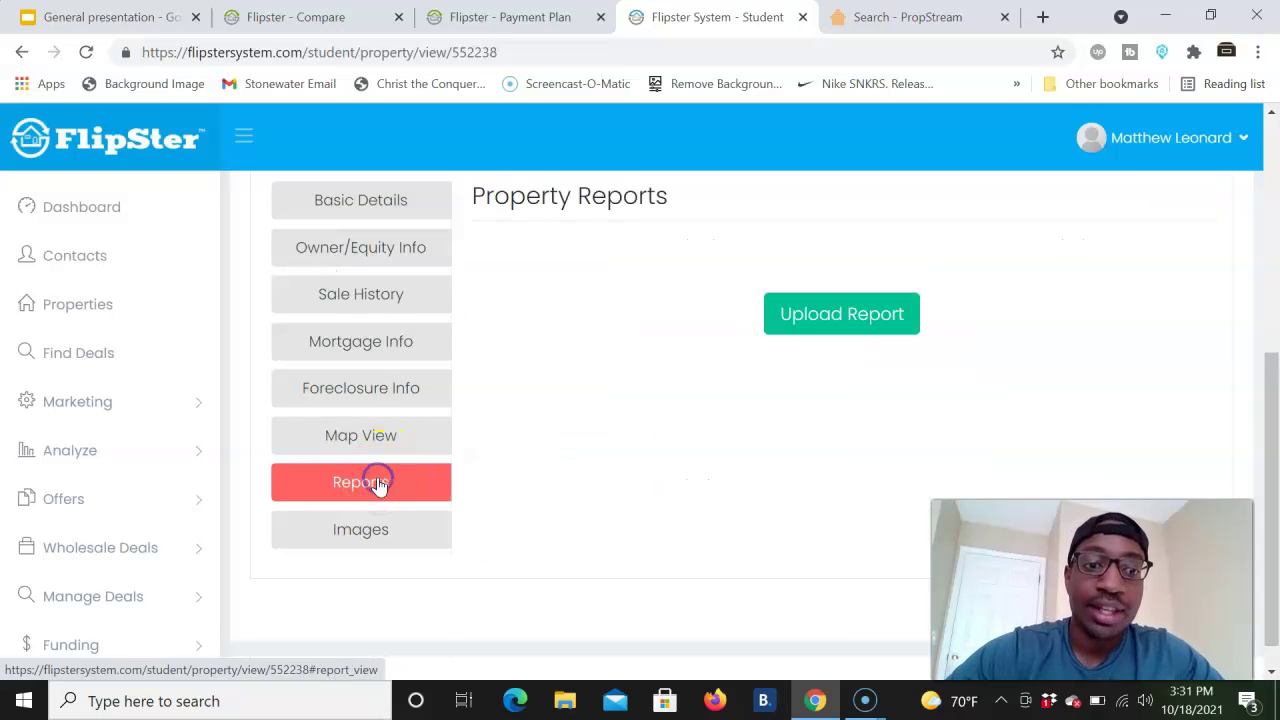
pyautogui.scroll(4, 566, 366)
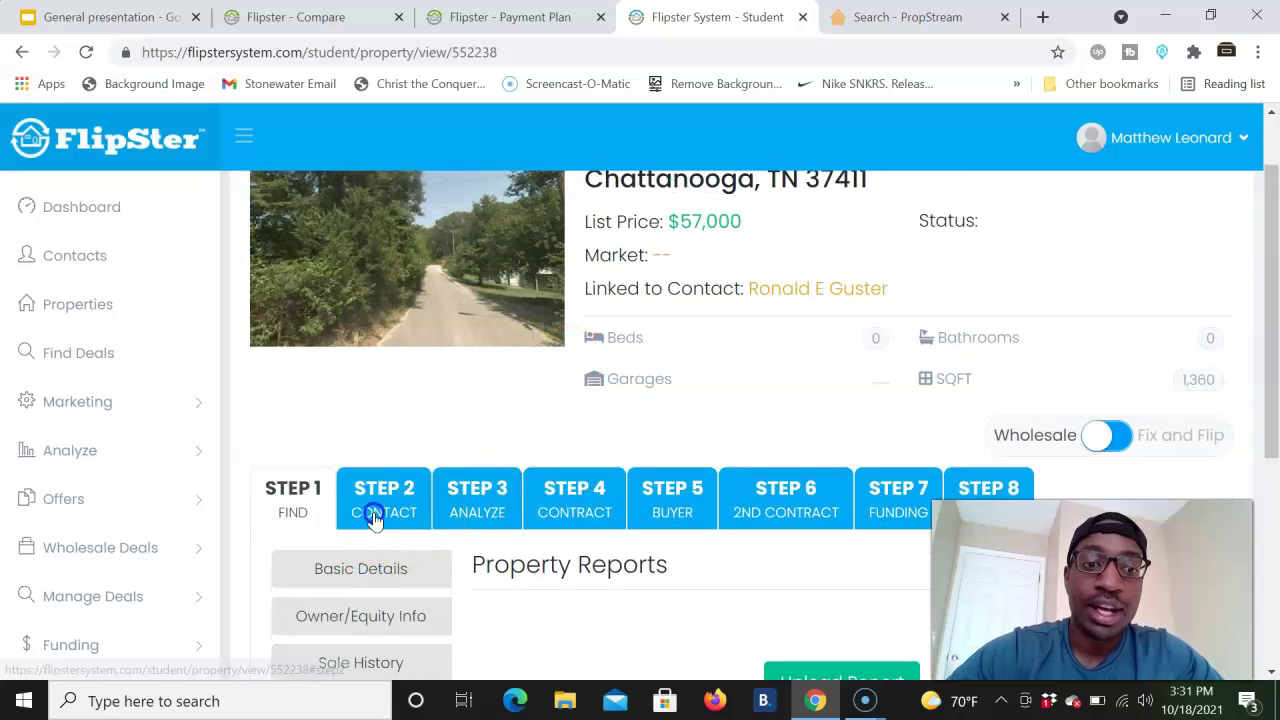
# - Go through the contact step to the Step 3 Analyze comparables tool
pyautogui.click(381, 508)
pyautogui.scroll(-3, 491, 467)
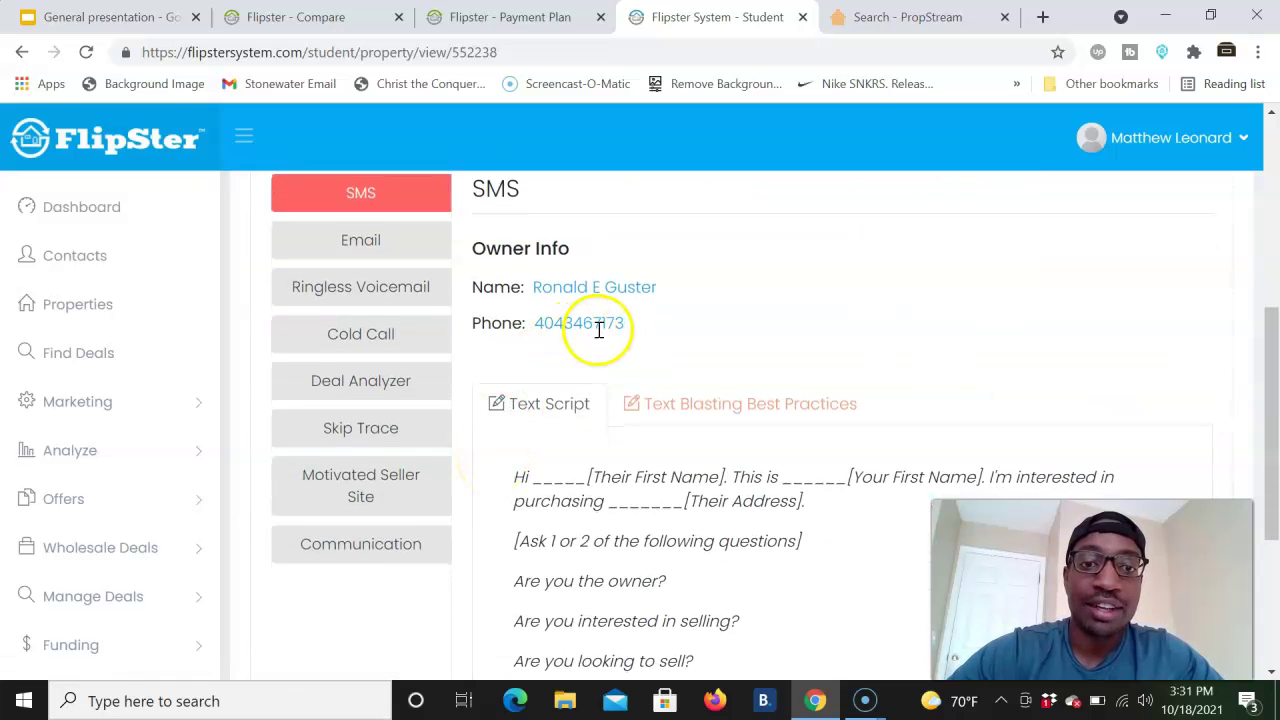
pyautogui.scroll(3, 600, 332)
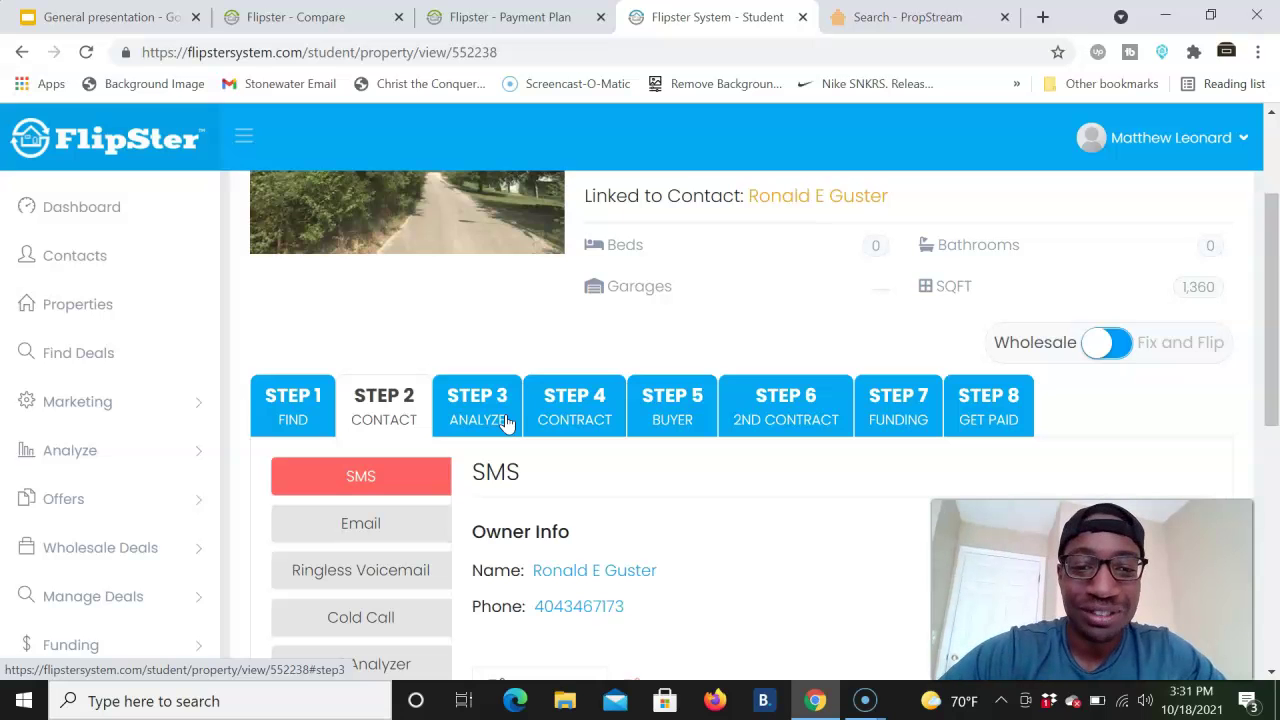
pyautogui.click(505, 420)
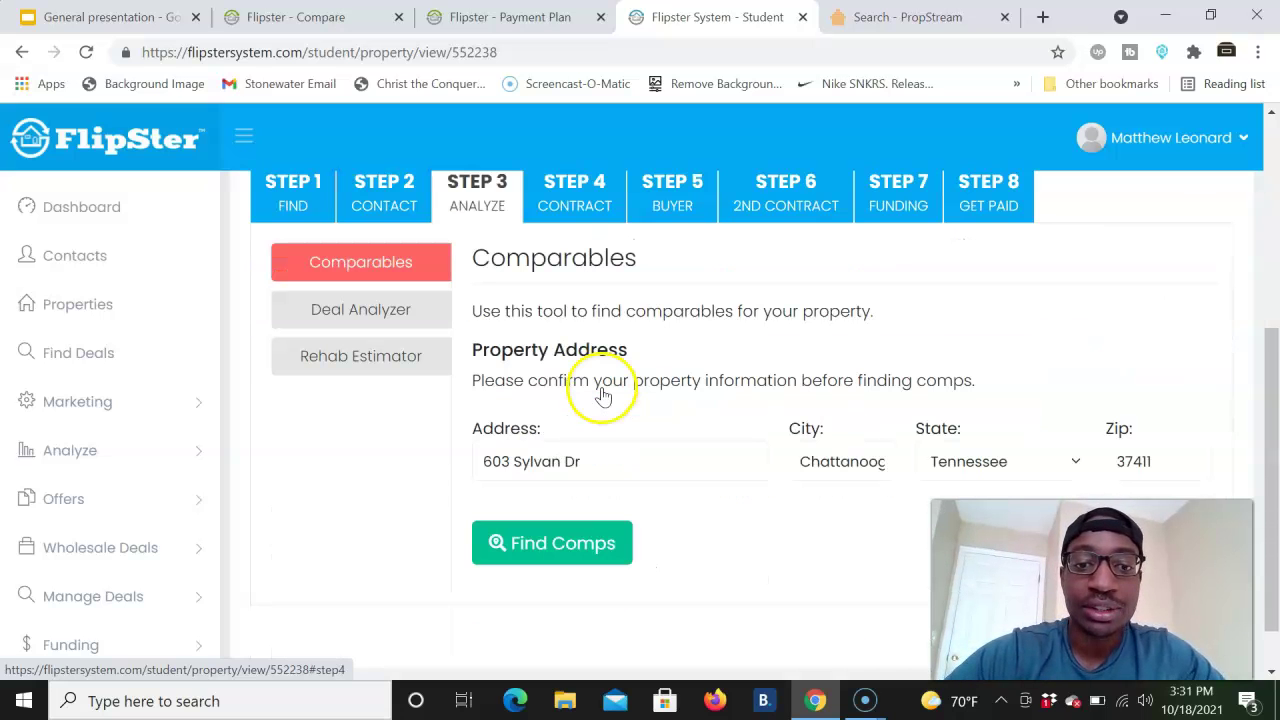
pyautogui.click(529, 549)
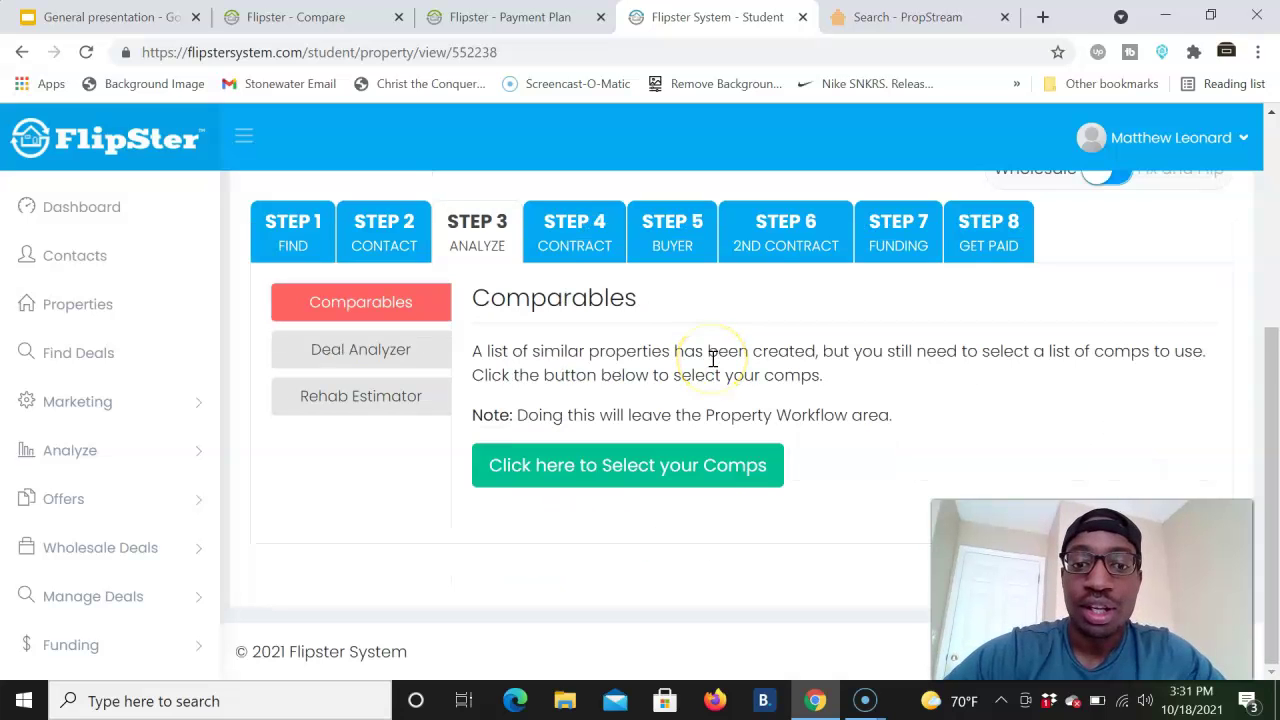
pyautogui.click(589, 474)
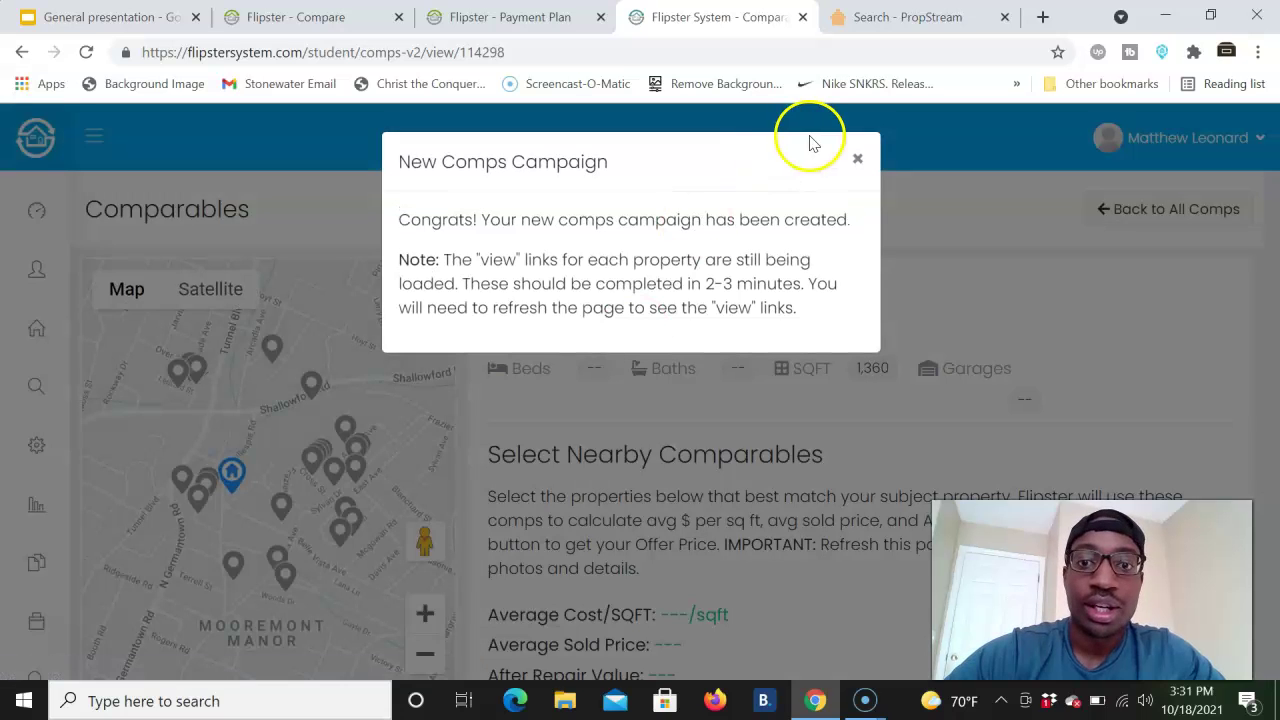
pyautogui.click(857, 162)
pyautogui.scroll(-5, 706, 488)
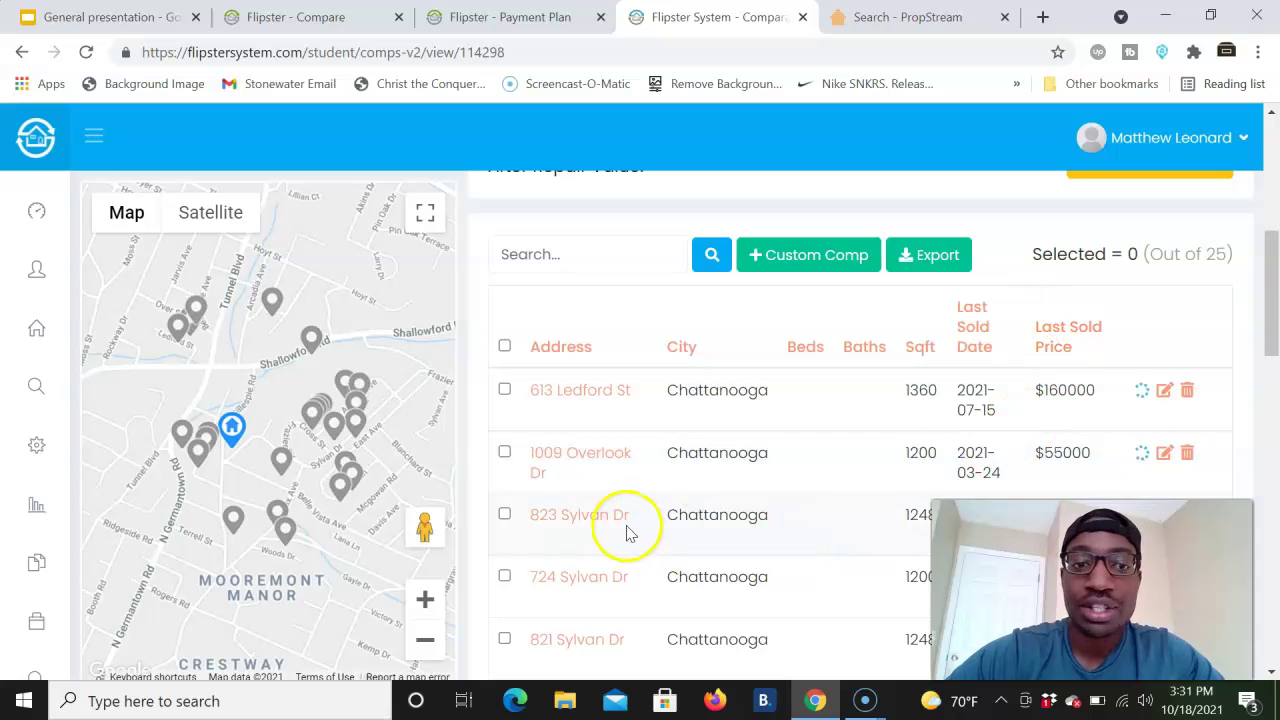
pyautogui.scroll(4, 493, 393)
pyautogui.scroll(2, 493, 393)
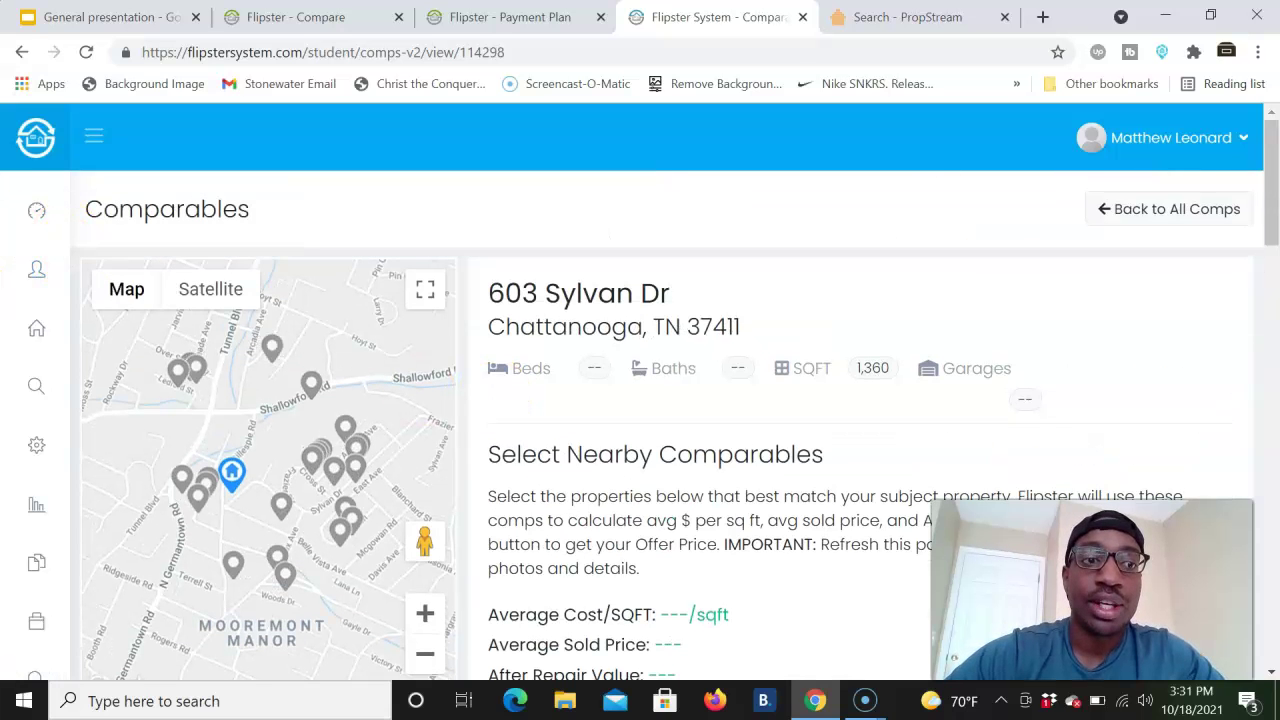
pyautogui.click(88, 335)
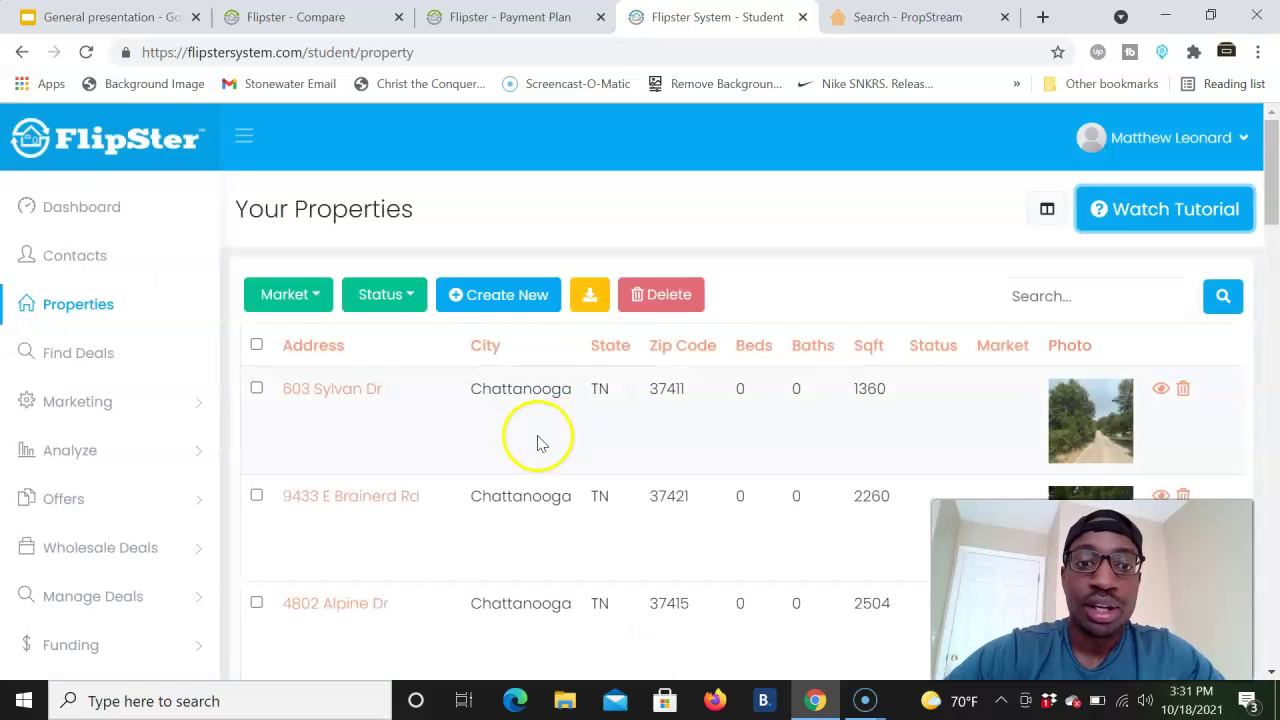
pyautogui.click(360, 390)
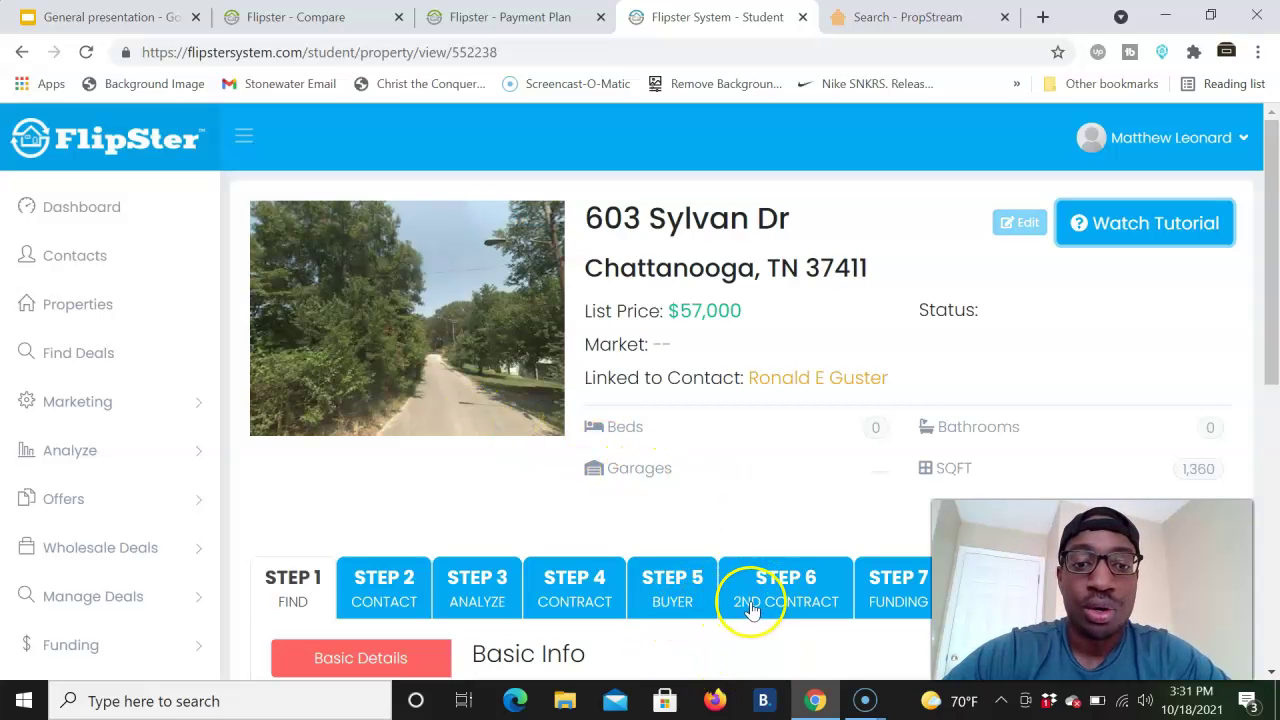
pyautogui.scroll(-3, 703, 612)
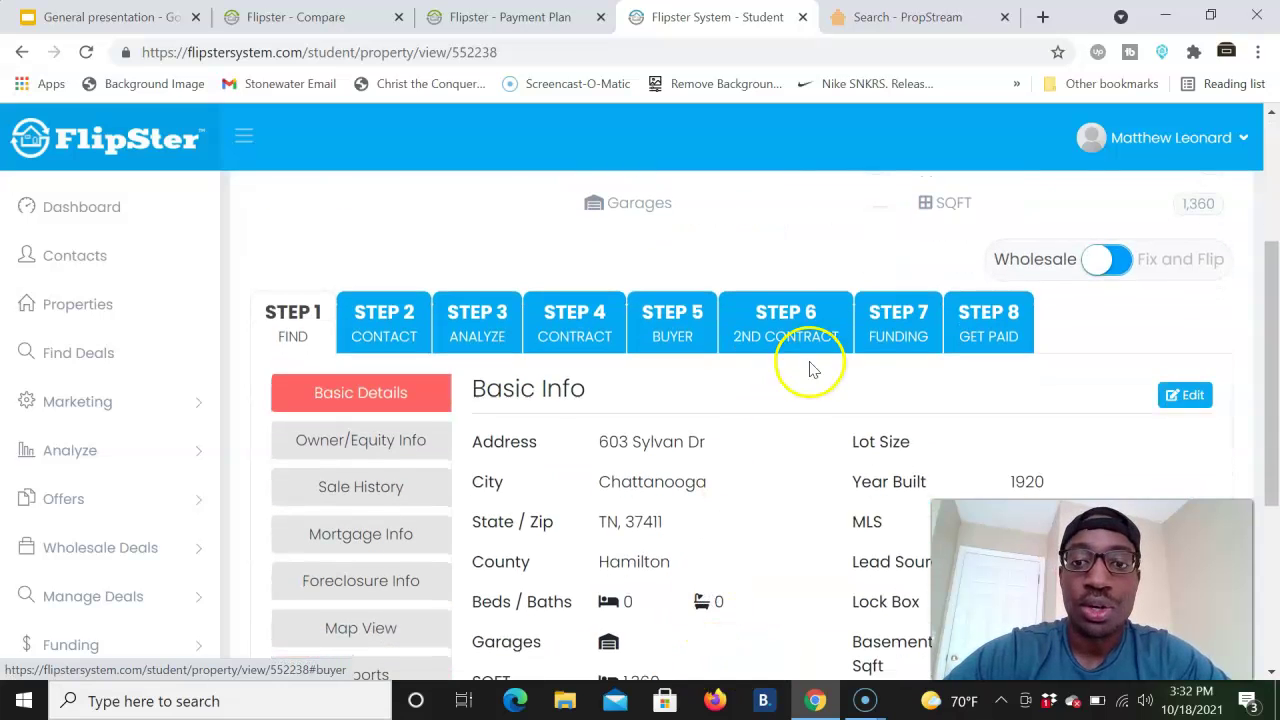
pyautogui.click(1010, 338)
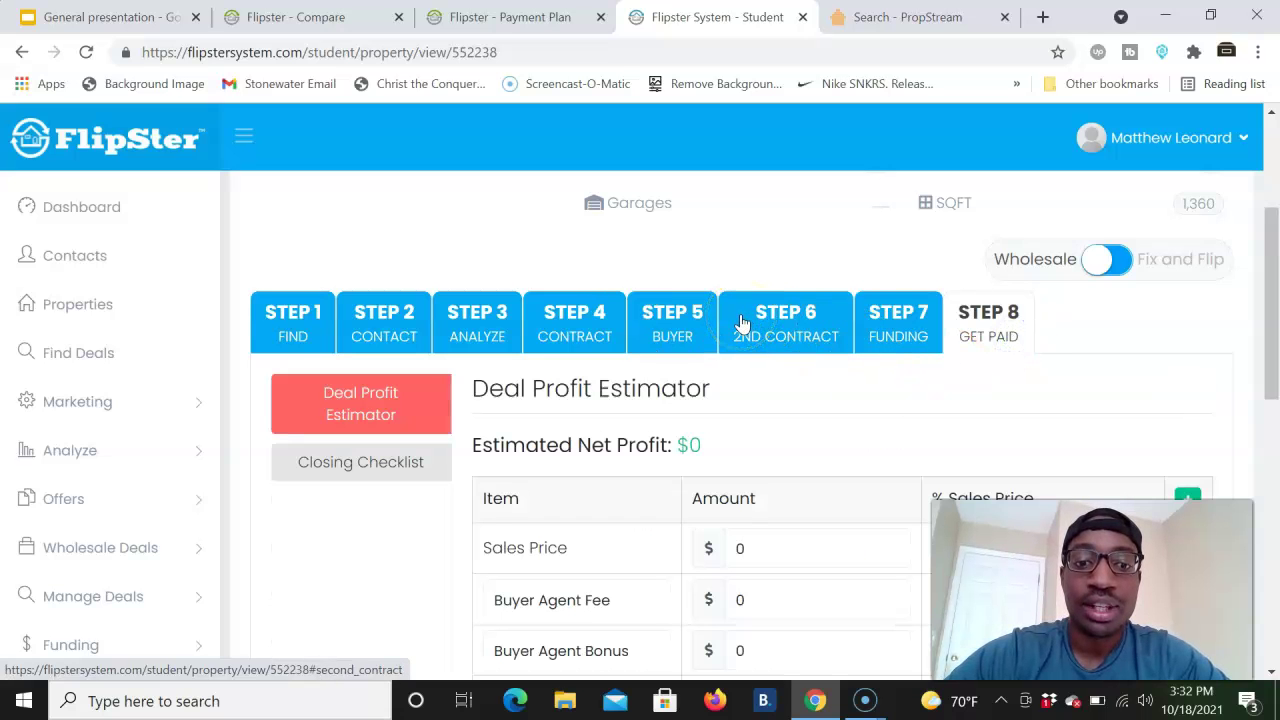
pyautogui.scroll(-2, 741, 322)
pyautogui.click(738, 388)
pyautogui.click(727, 513)
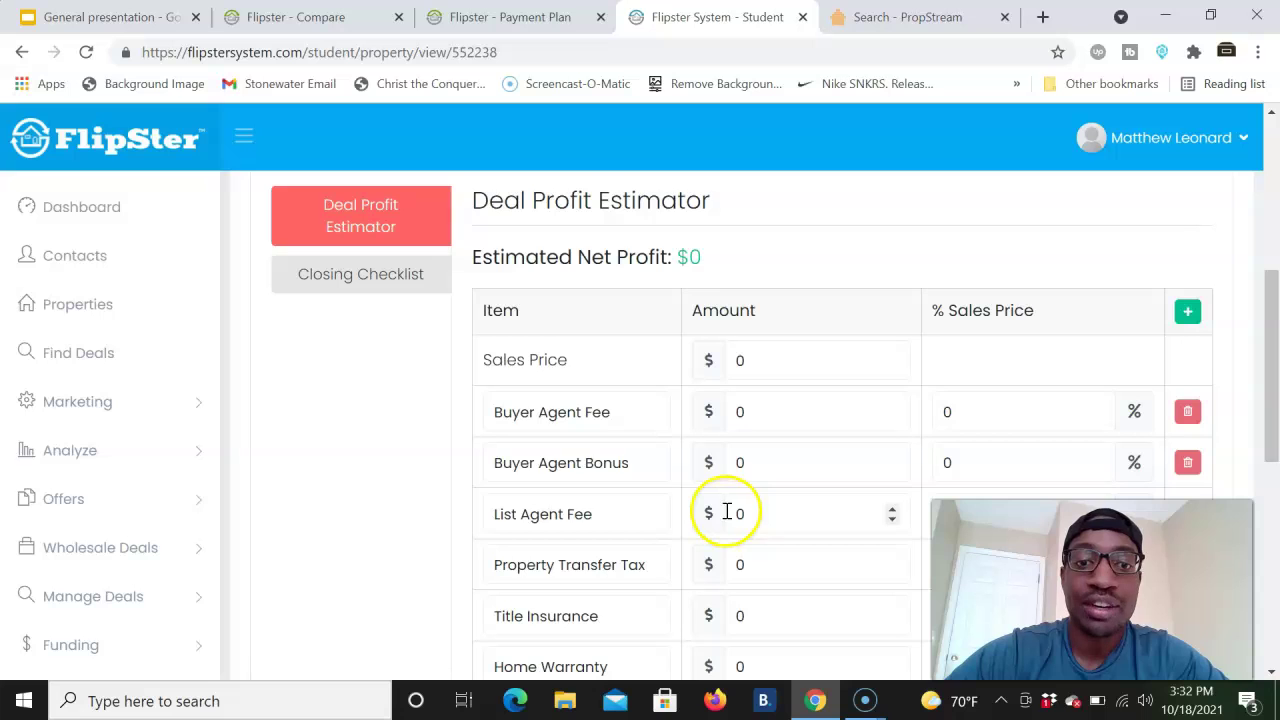
pyautogui.scroll(-2, 727, 511)
pyautogui.scroll(4, 727, 507)
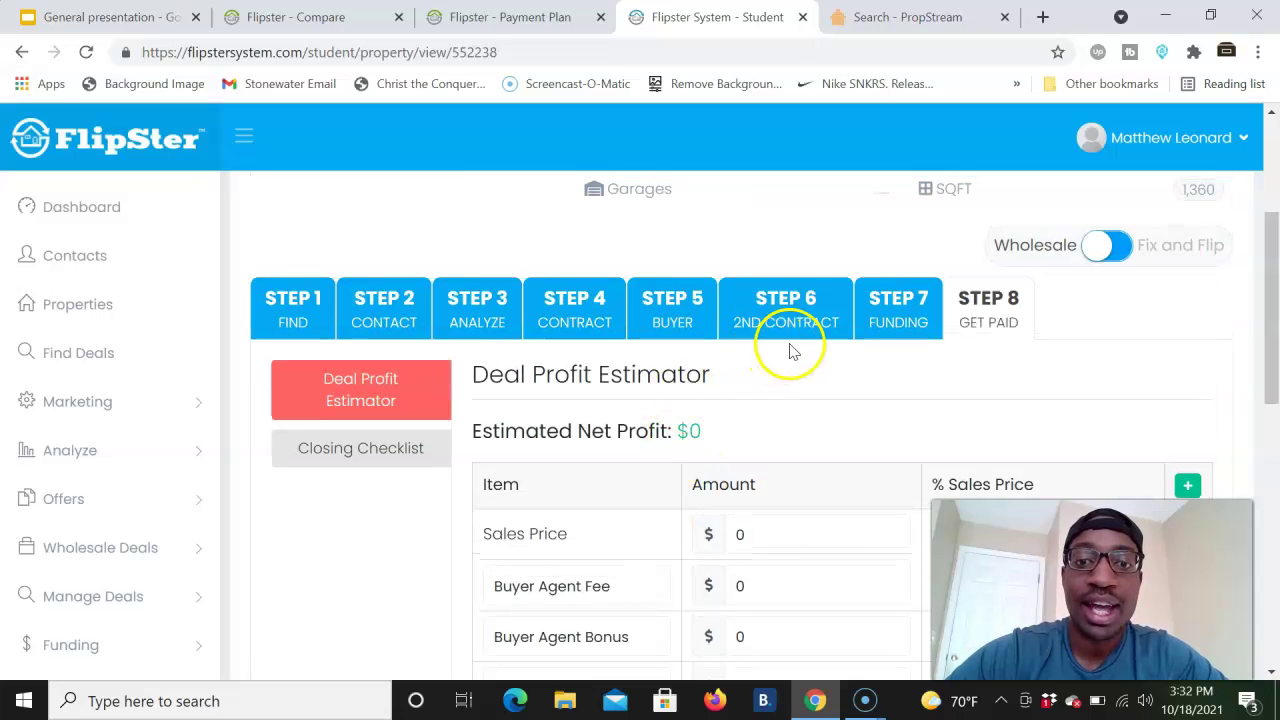
# - Go to the Contract step and start a new Purchase & Sale Agreement
pyautogui.click(789, 311)
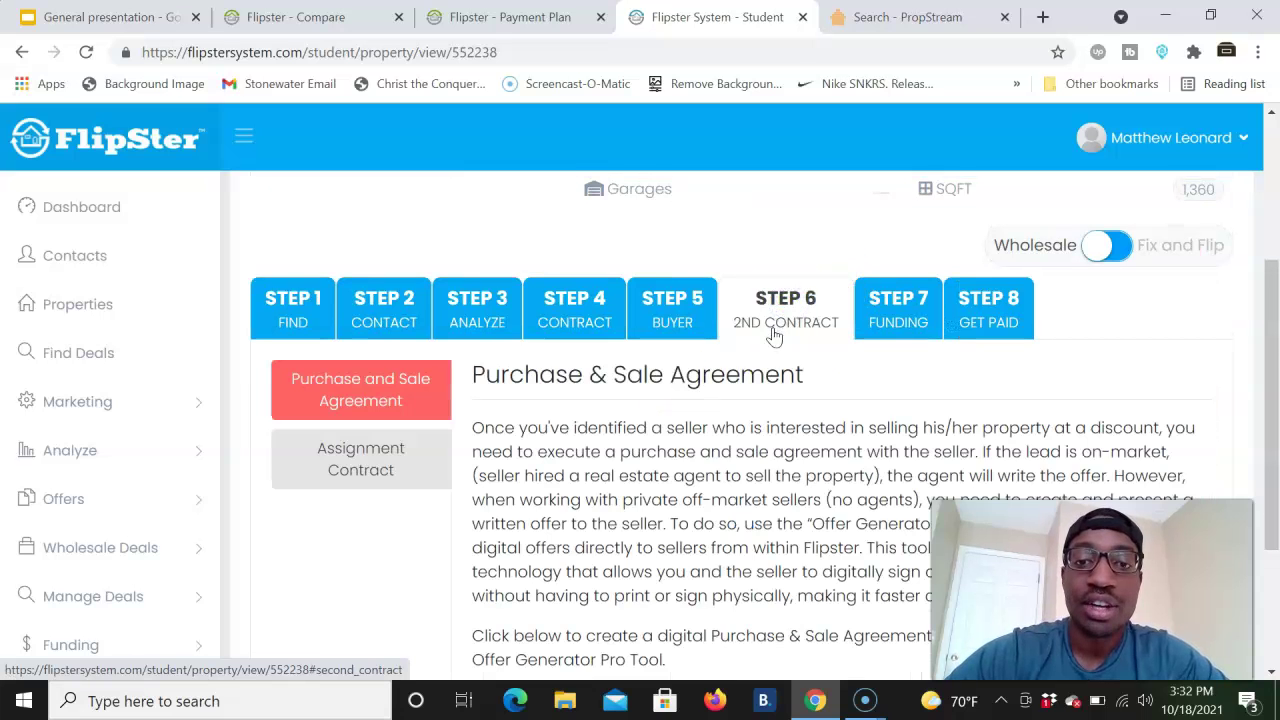
pyautogui.click(685, 430)
pyautogui.scroll(-2, 685, 420)
pyautogui.scroll(3, 630, 314)
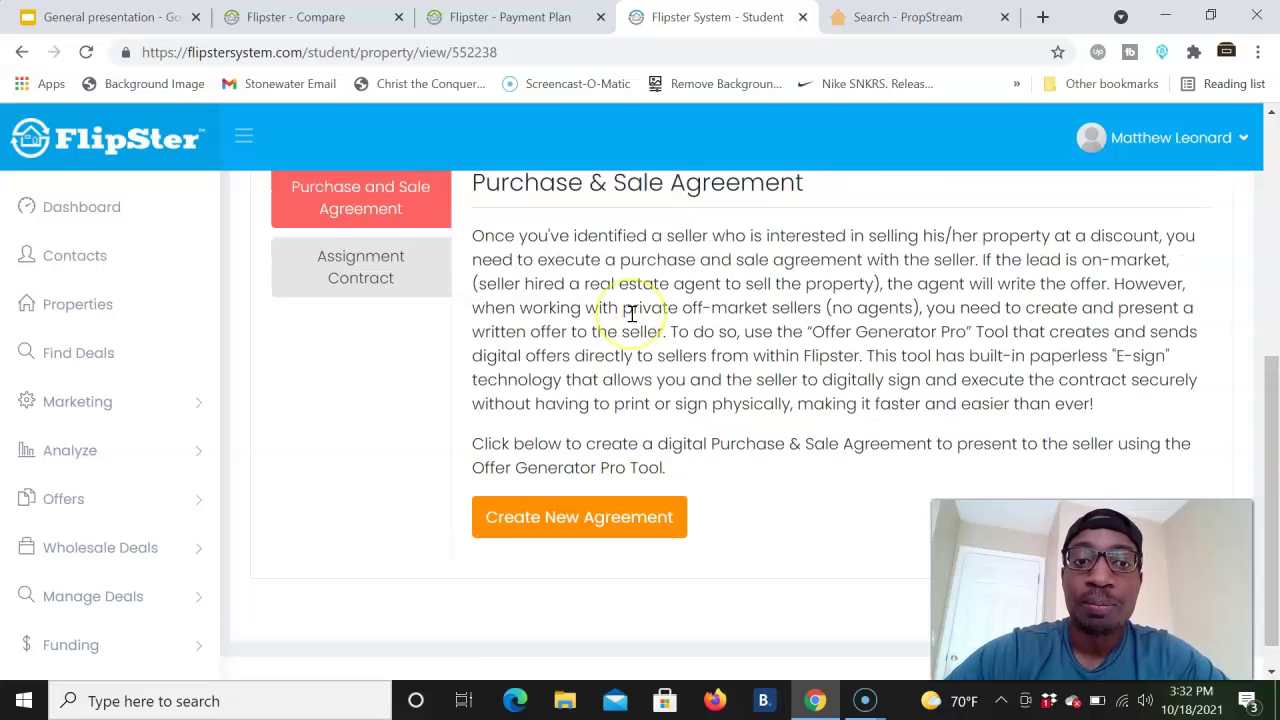
pyautogui.click(580, 414)
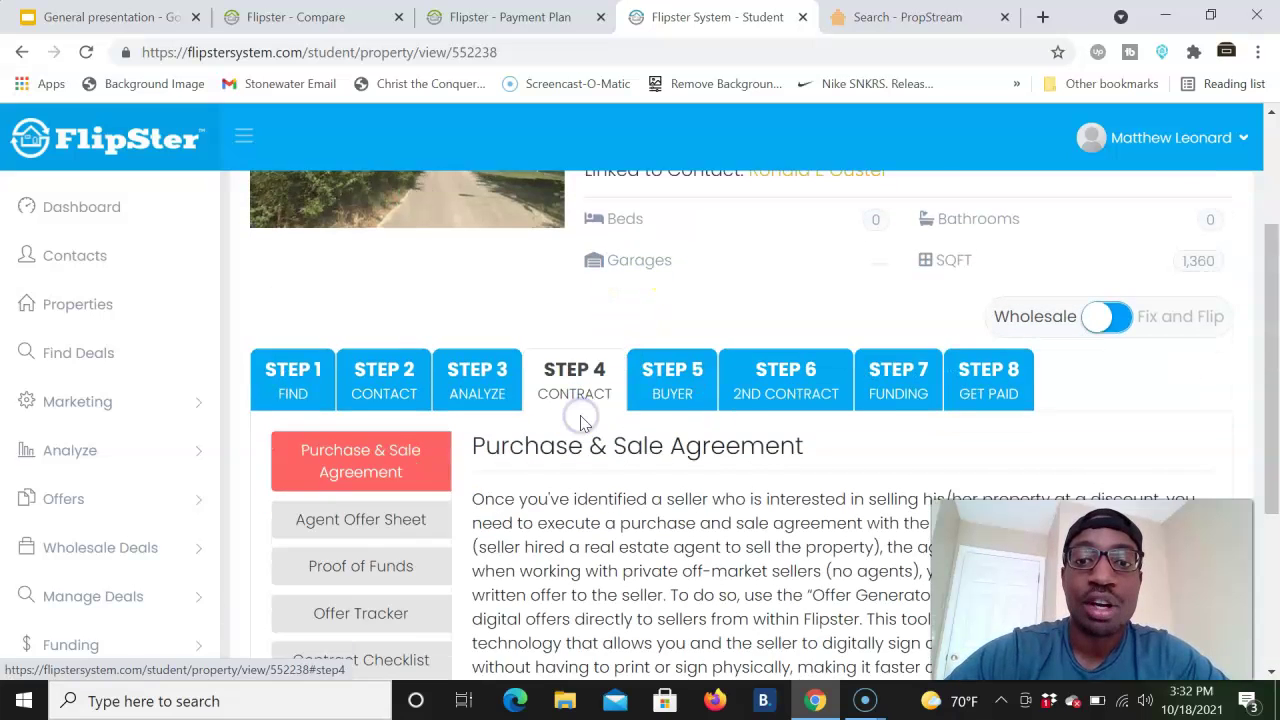
pyautogui.scroll(-3, 581, 414)
pyautogui.click(565, 420)
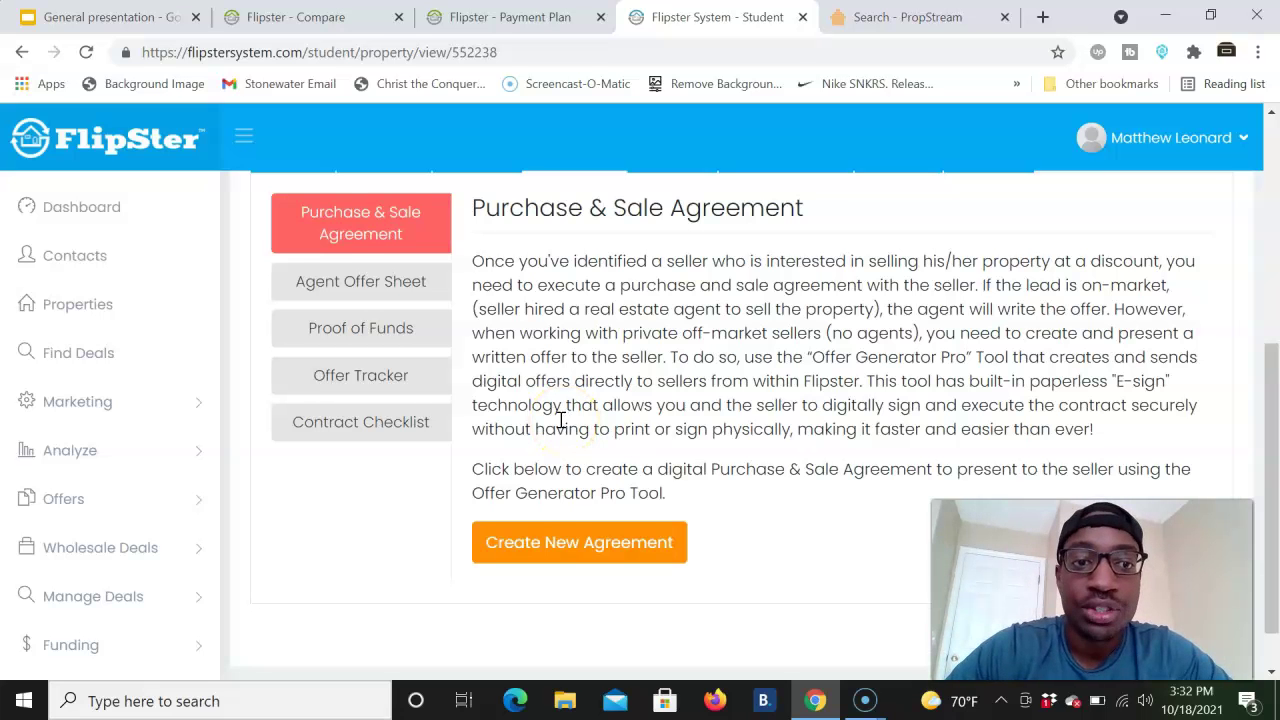
pyautogui.click(559, 575)
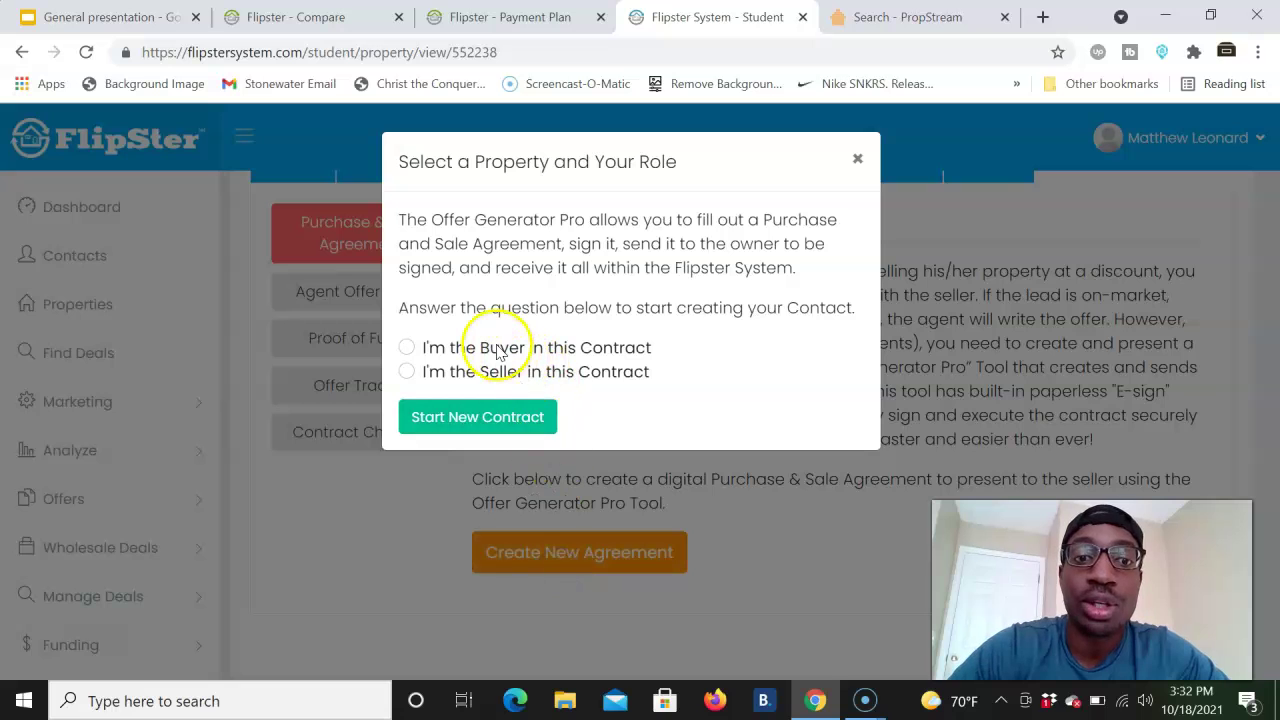
pyautogui.click(498, 348)
pyautogui.click(443, 418)
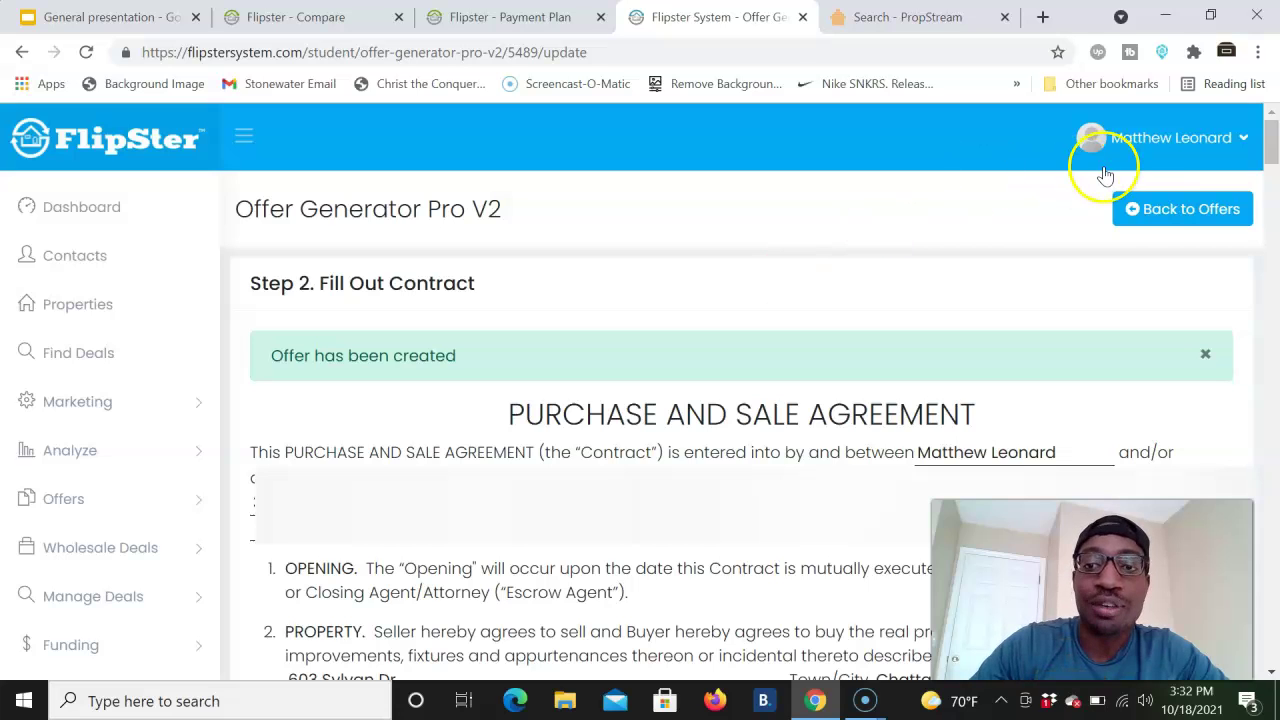
pyautogui.click(1155, 212)
# - Check the saved buyer offer in Offer Generator Pro V2, then switch to the PropStream search
pyautogui.click(662, 541)
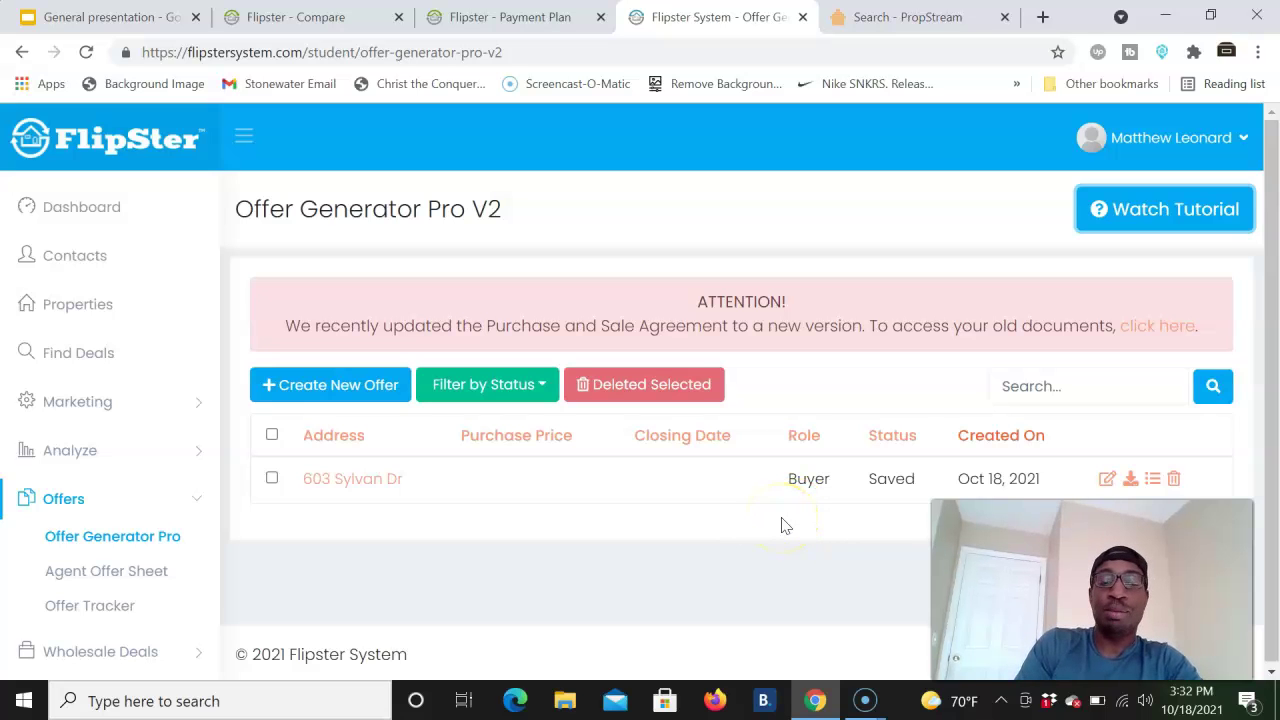
pyautogui.scroll(-2, 147, 517)
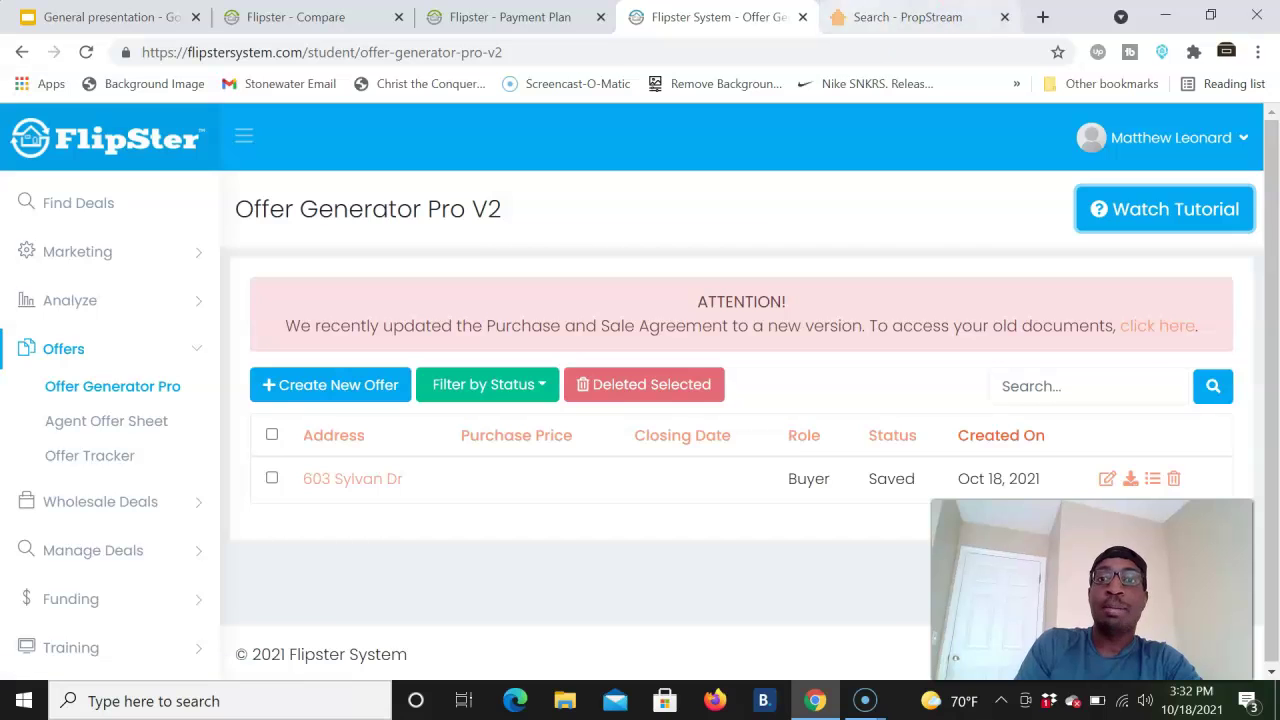
pyautogui.click(910, 18)
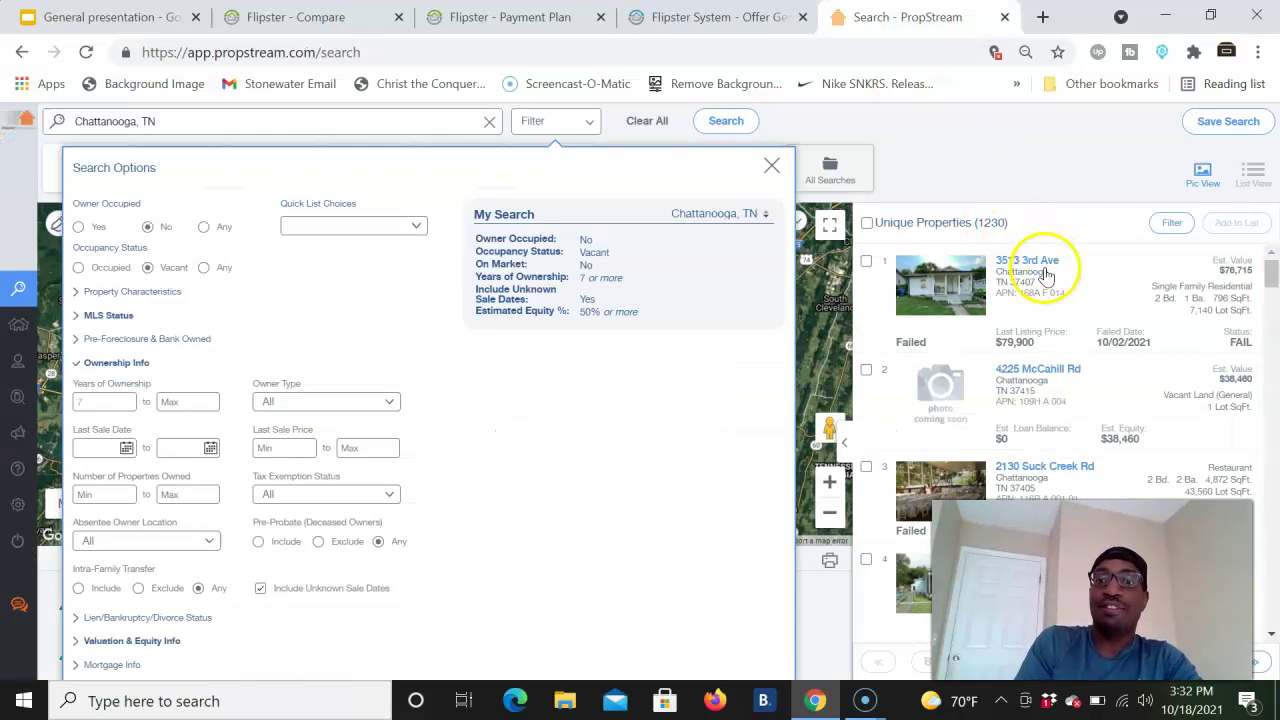
pyautogui.click(1040, 262)
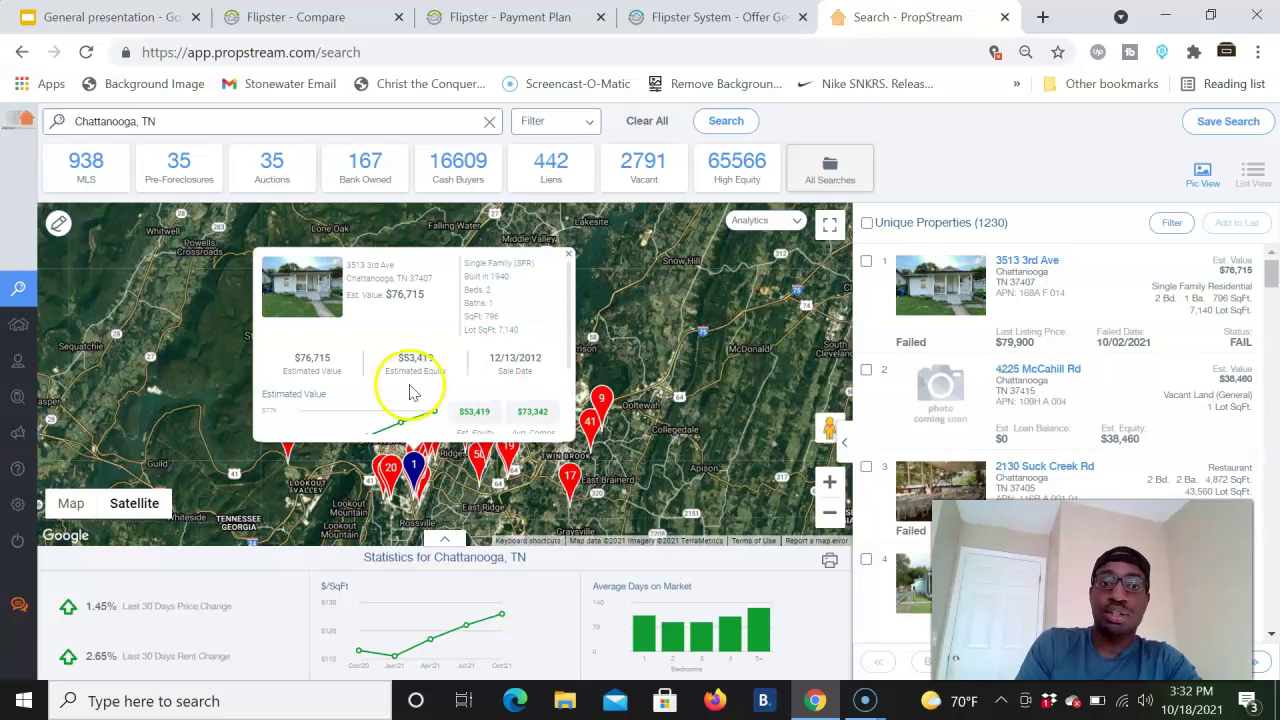
pyautogui.scroll(-2, 432, 355)
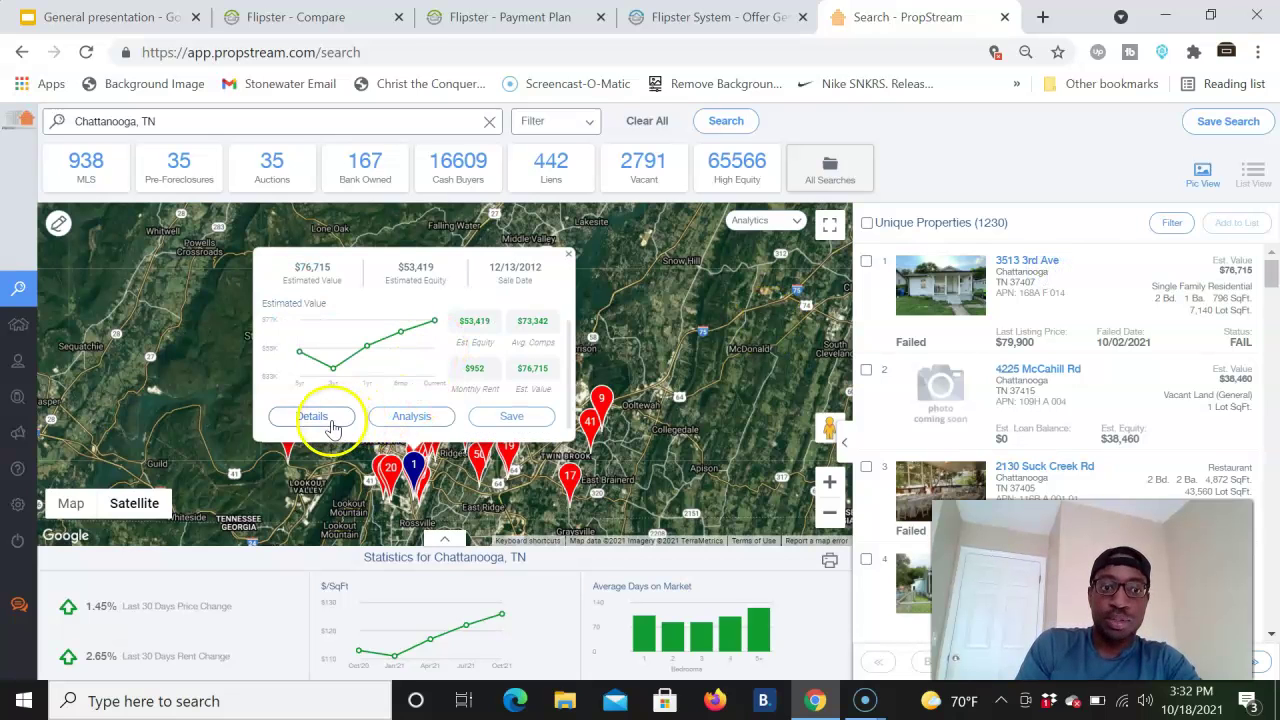
pyautogui.click(318, 418)
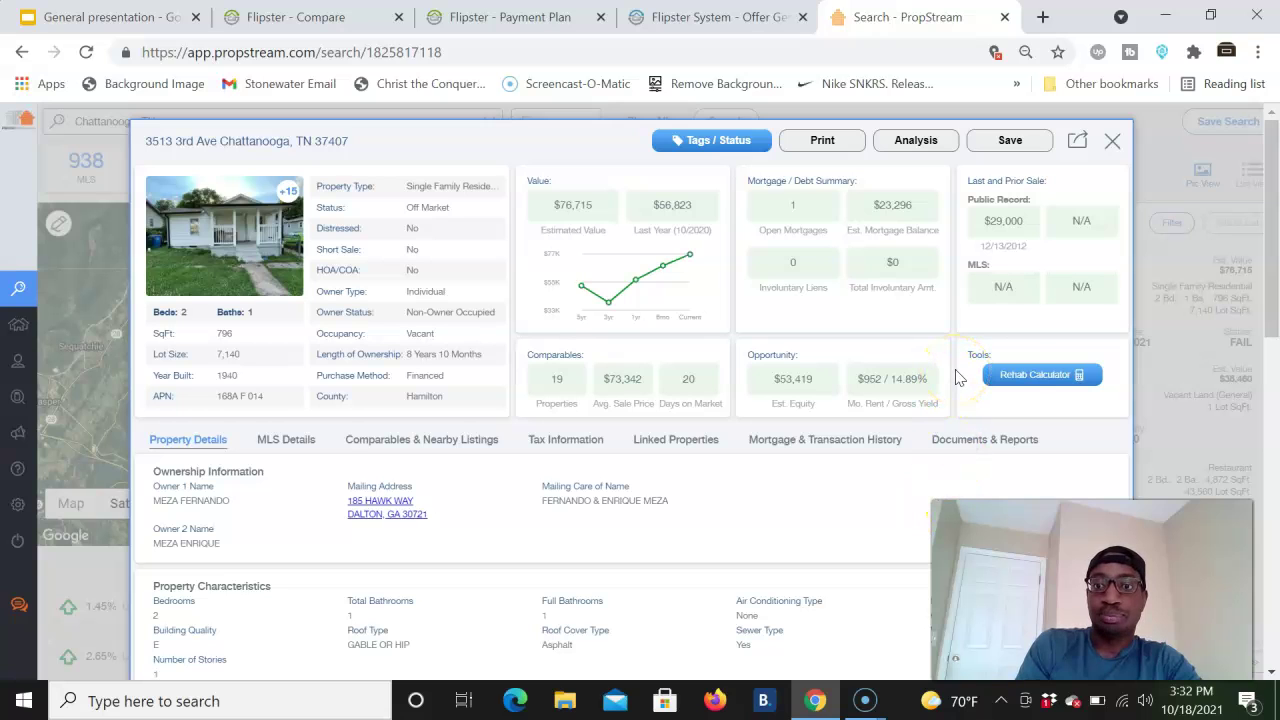
pyautogui.click(1048, 377)
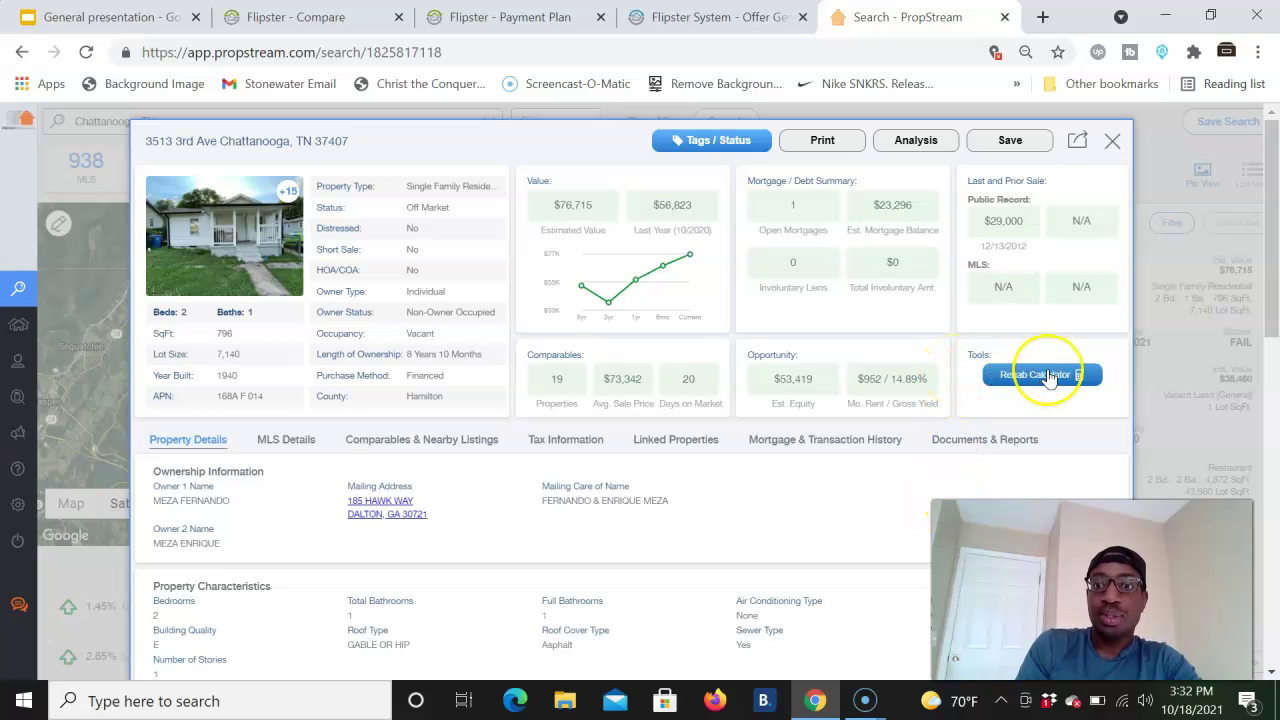
pyautogui.click(912, 142)
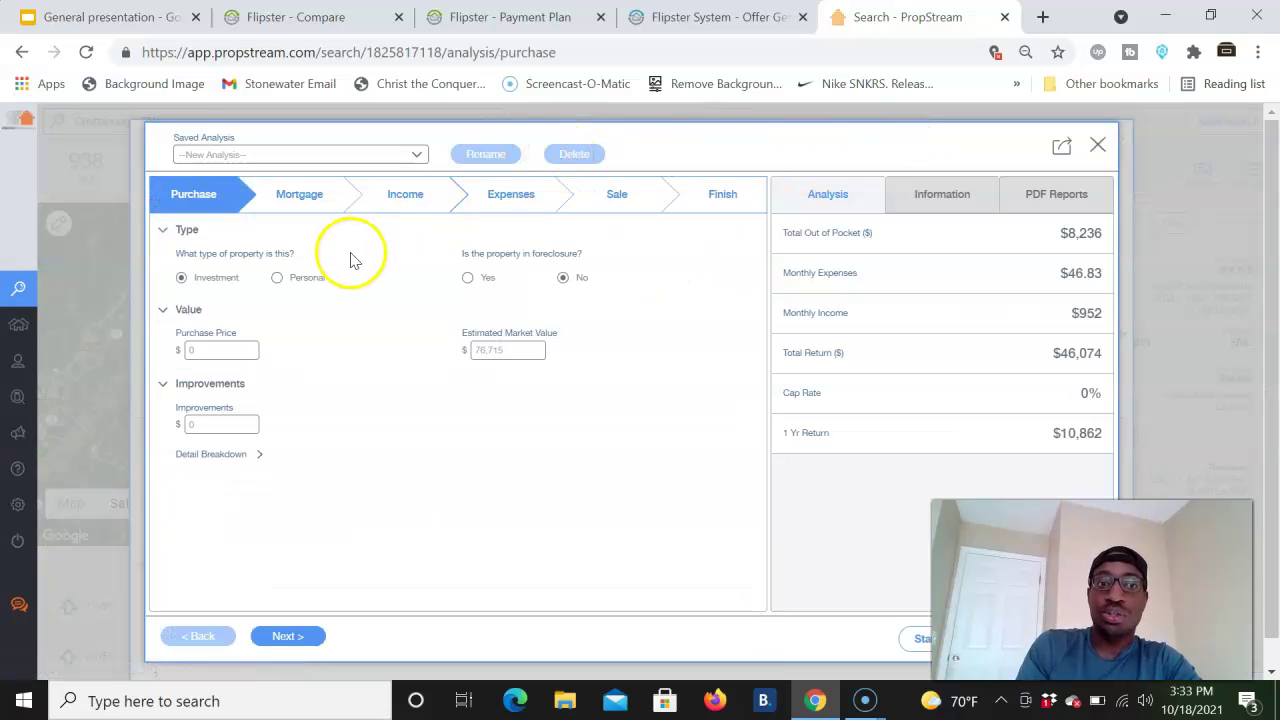
pyautogui.click(1097, 145)
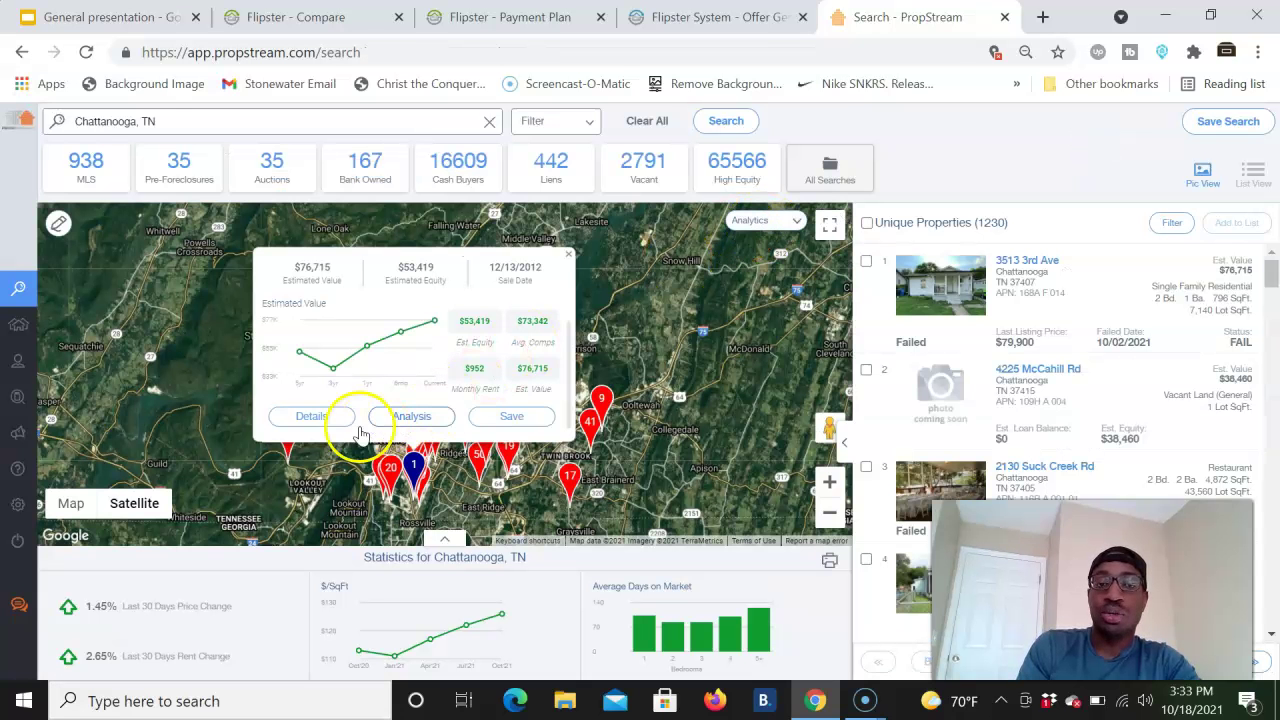
pyautogui.click(313, 415)
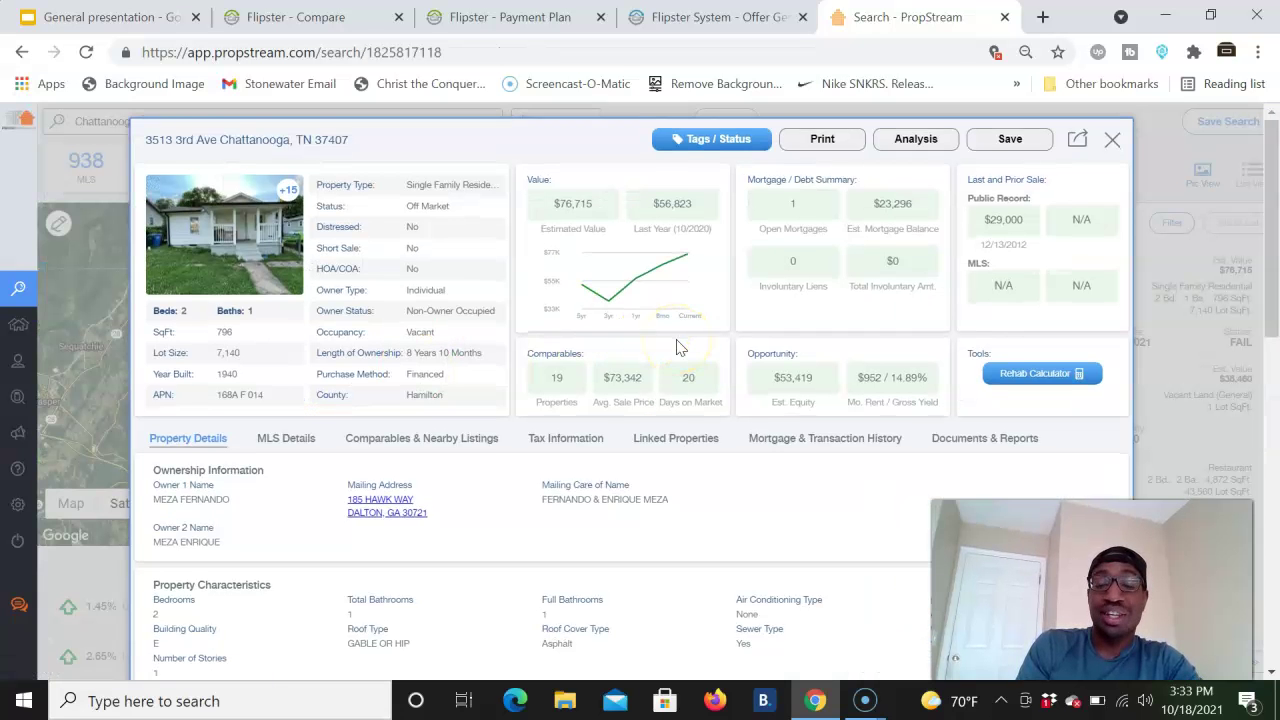
pyautogui.scroll(-1, 677, 347)
pyautogui.click(555, 386)
pyautogui.click(880, 435)
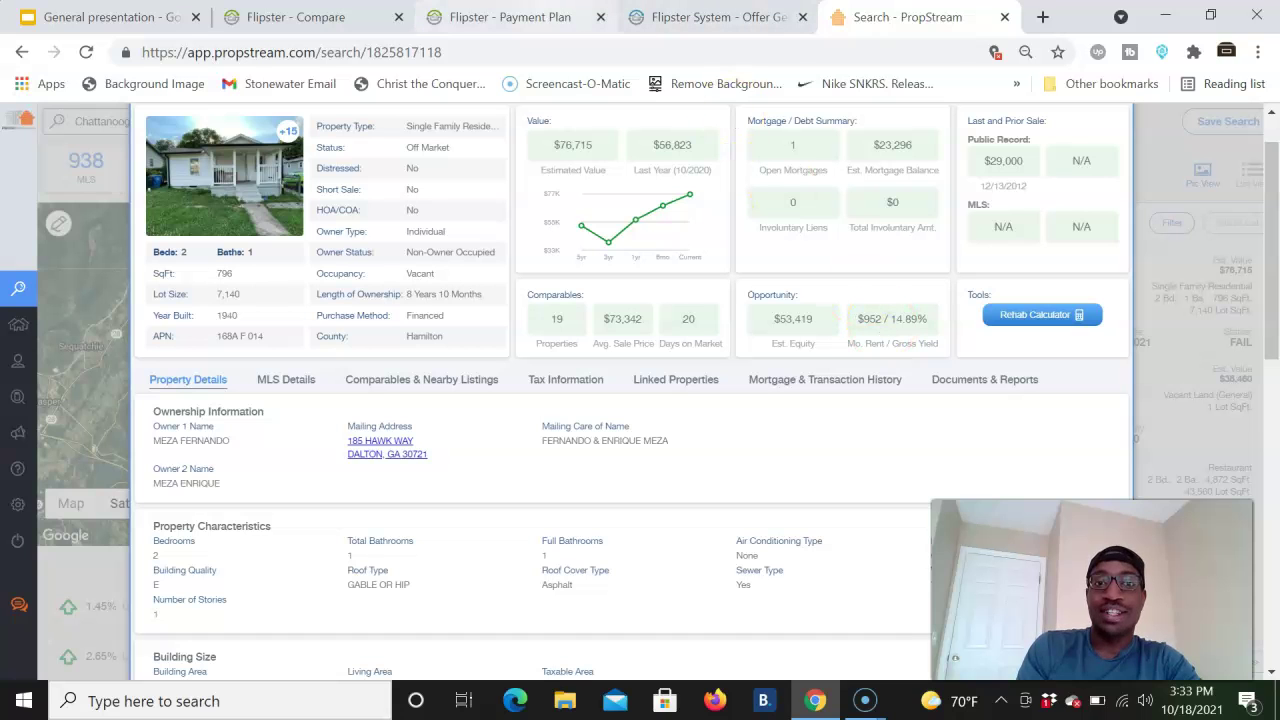
pyautogui.click(505, 17)
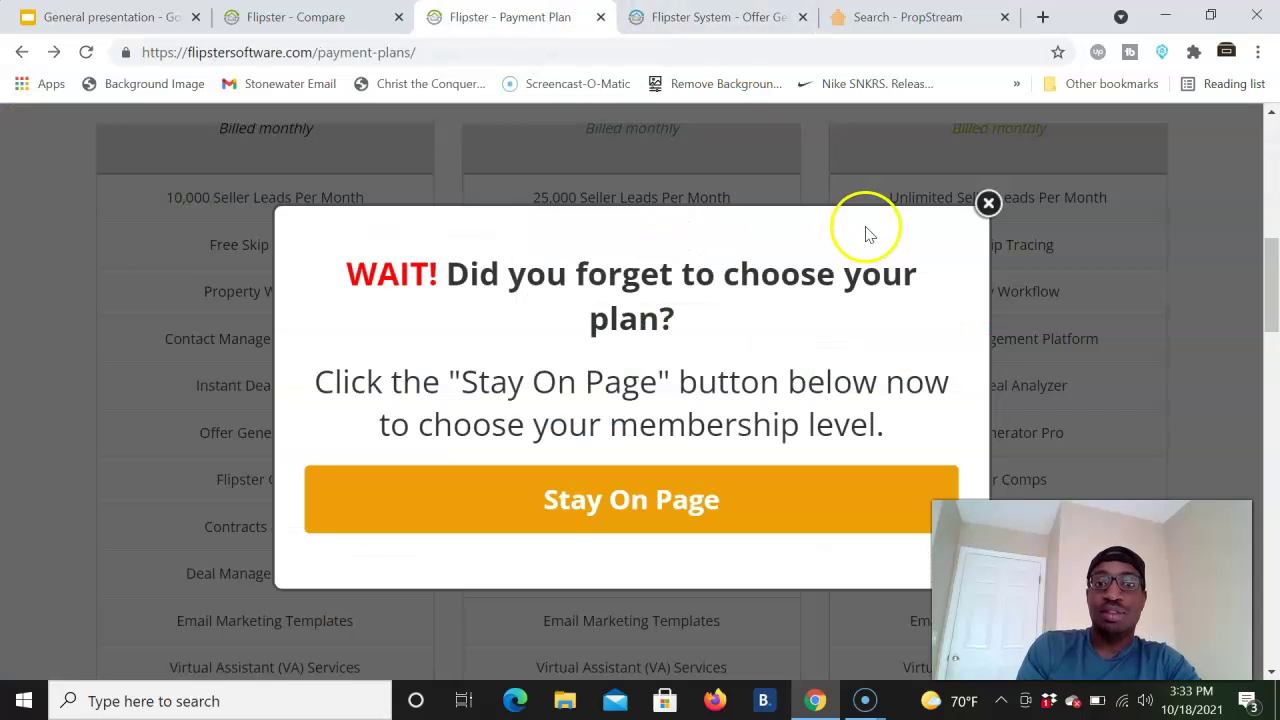
# - Close the WAIT! reminder and view the competitor comparison's Monthly Cost
pyautogui.click(988, 204)
pyautogui.scroll(2, 988, 213)
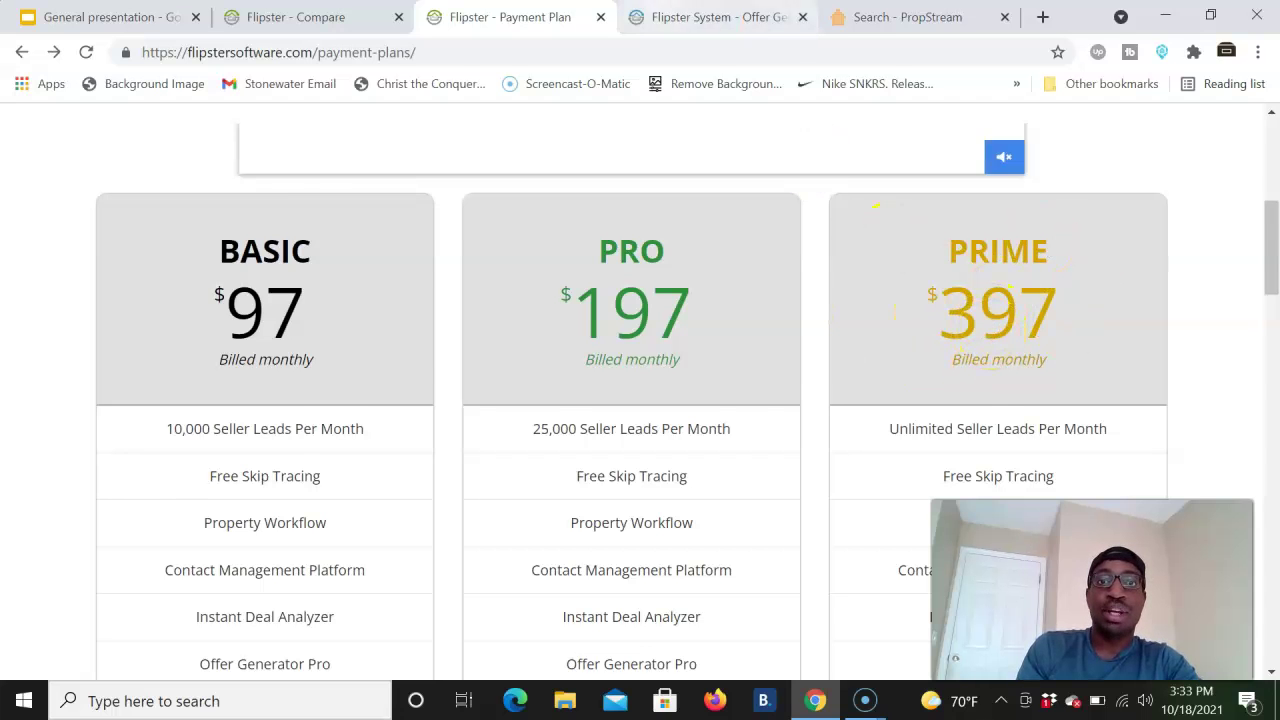
pyautogui.click(715, 17)
pyautogui.click(300, 17)
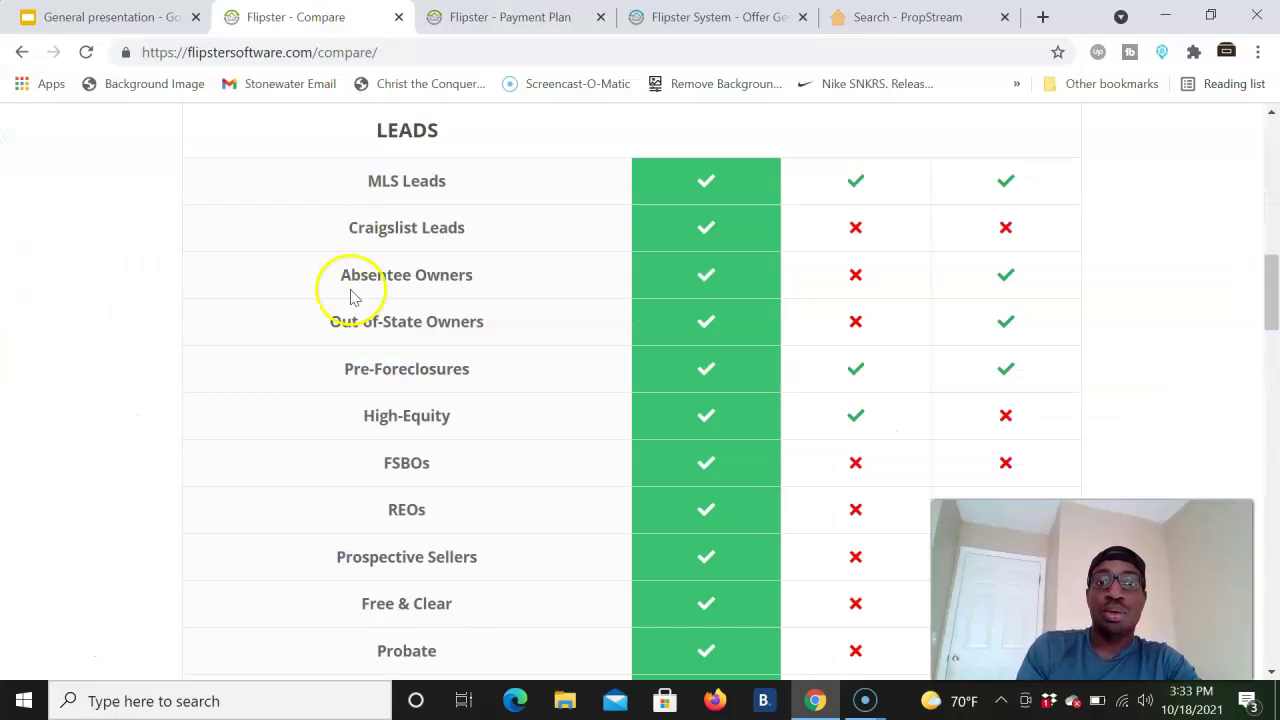
pyautogui.scroll(2, 350, 295)
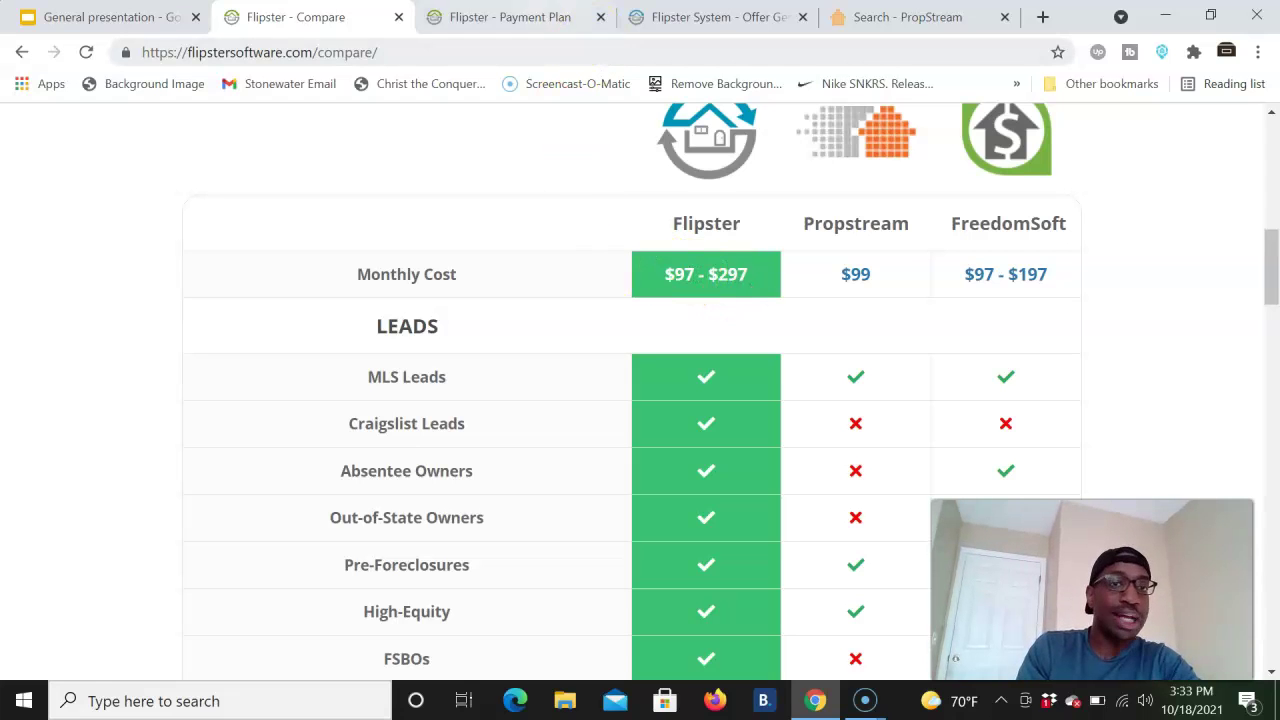
# - Compare the Basic, Pro and Prime plans' YES/NO feature rows on the payment plans page
pyautogui.click(512, 17)
pyautogui.scroll(-2, 651, 380)
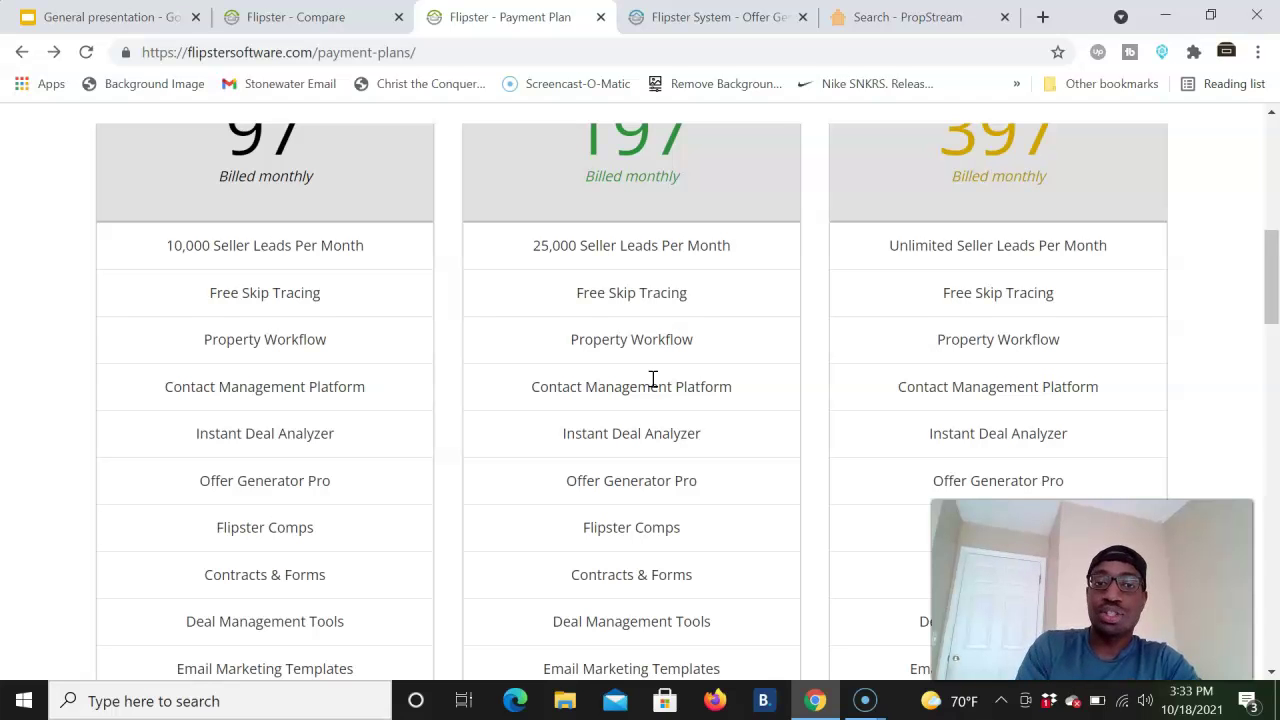
pyautogui.scroll(-3, 988, 343)
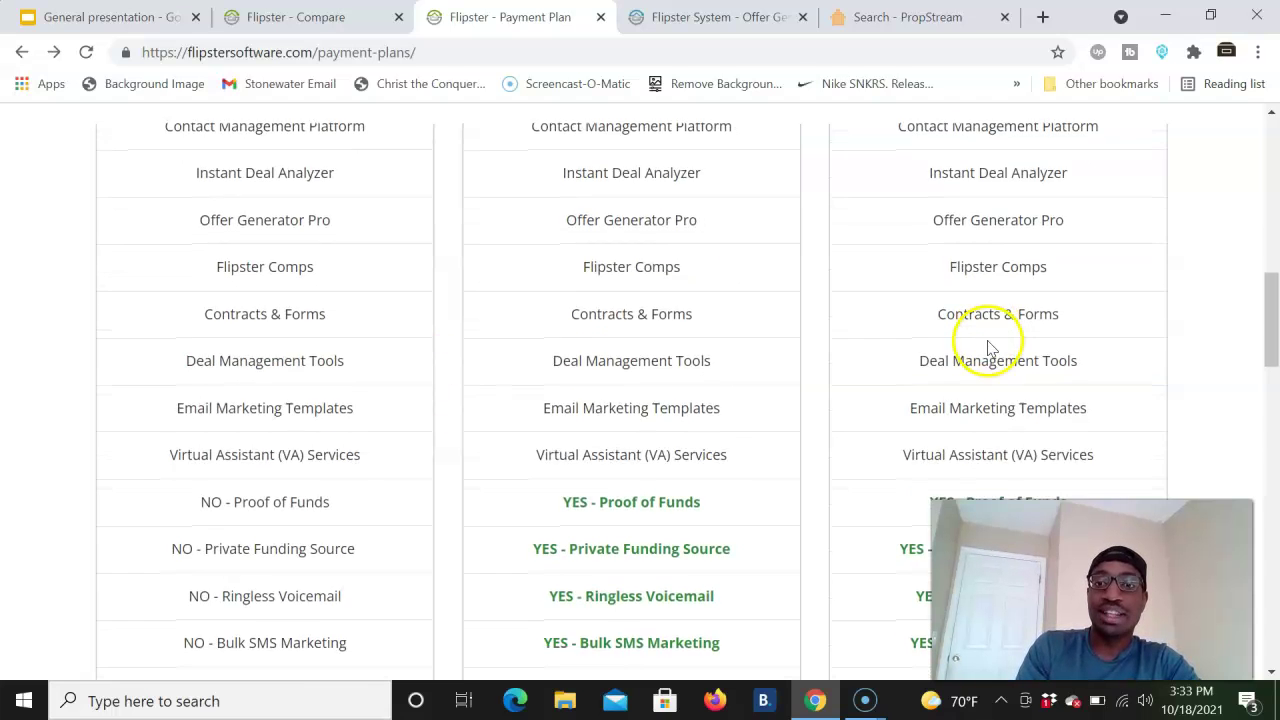
pyautogui.scroll(-3, 988, 343)
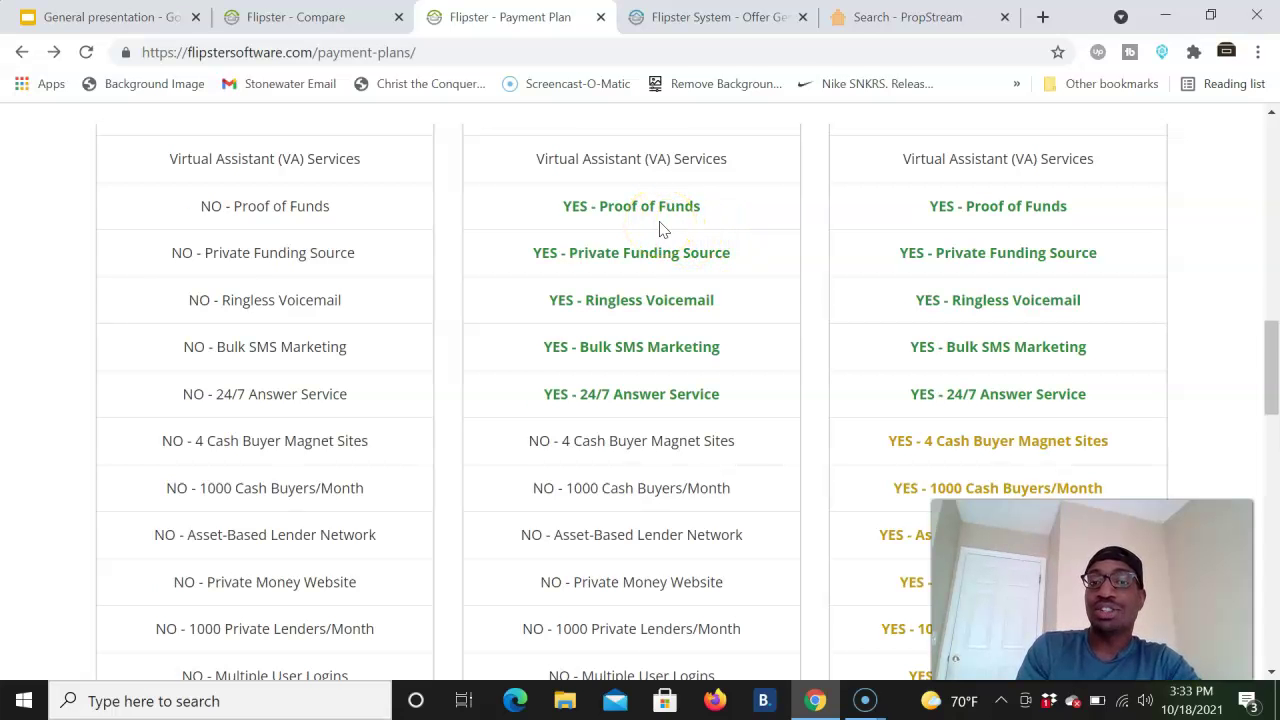
pyautogui.scroll(6, 659, 225)
pyautogui.scroll(-6, 666, 357)
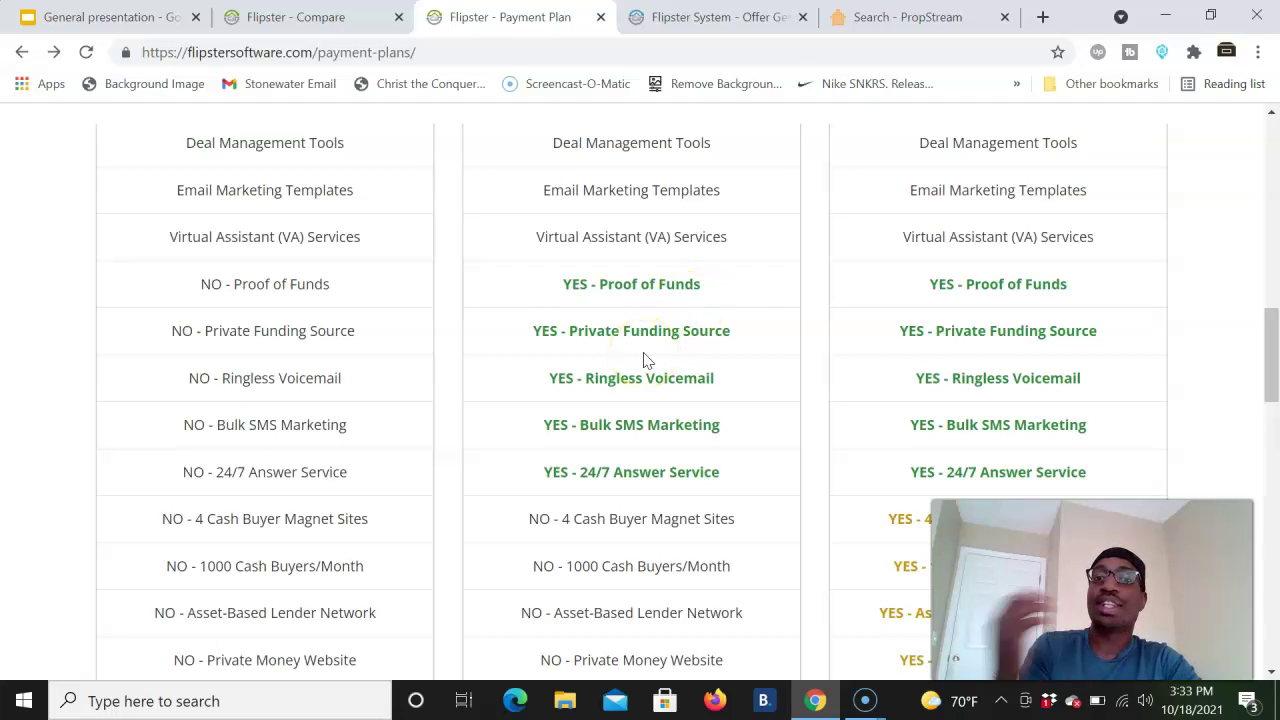
pyautogui.scroll(-2, 645, 360)
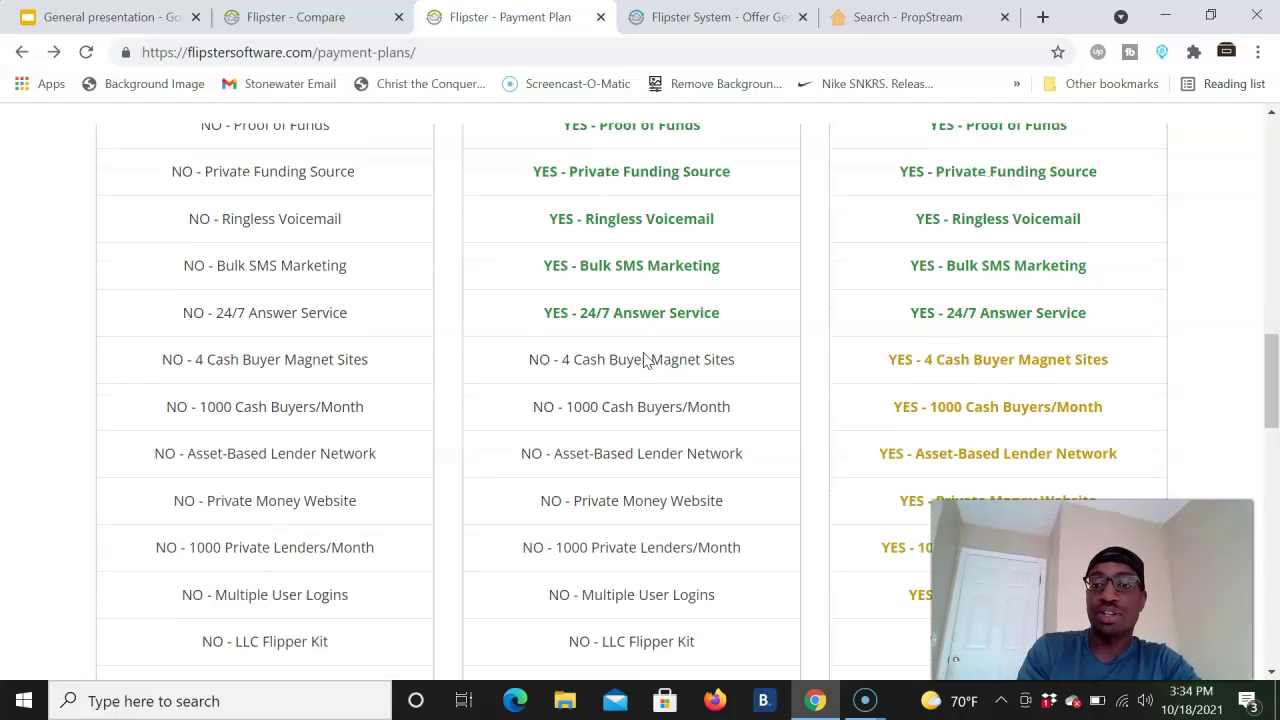